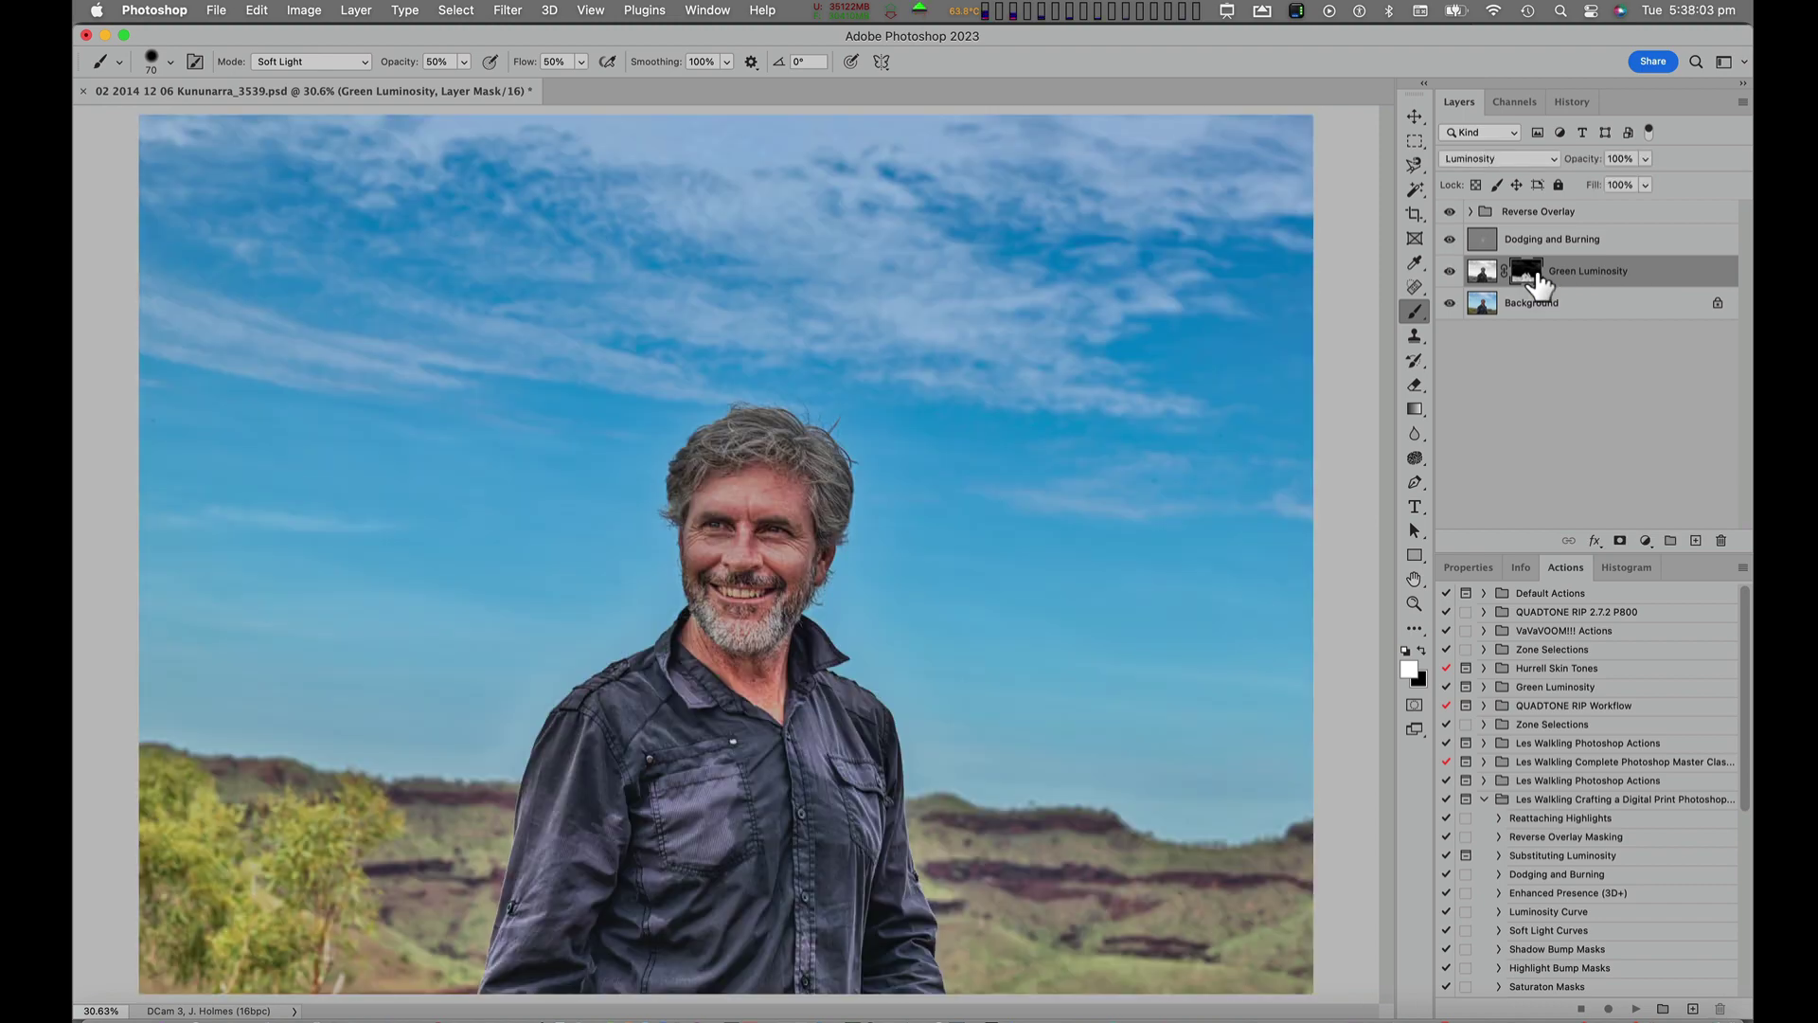
- Solo the Green Luminosity layer to see its mask leave out the sky and face
alt+click(1449, 272)
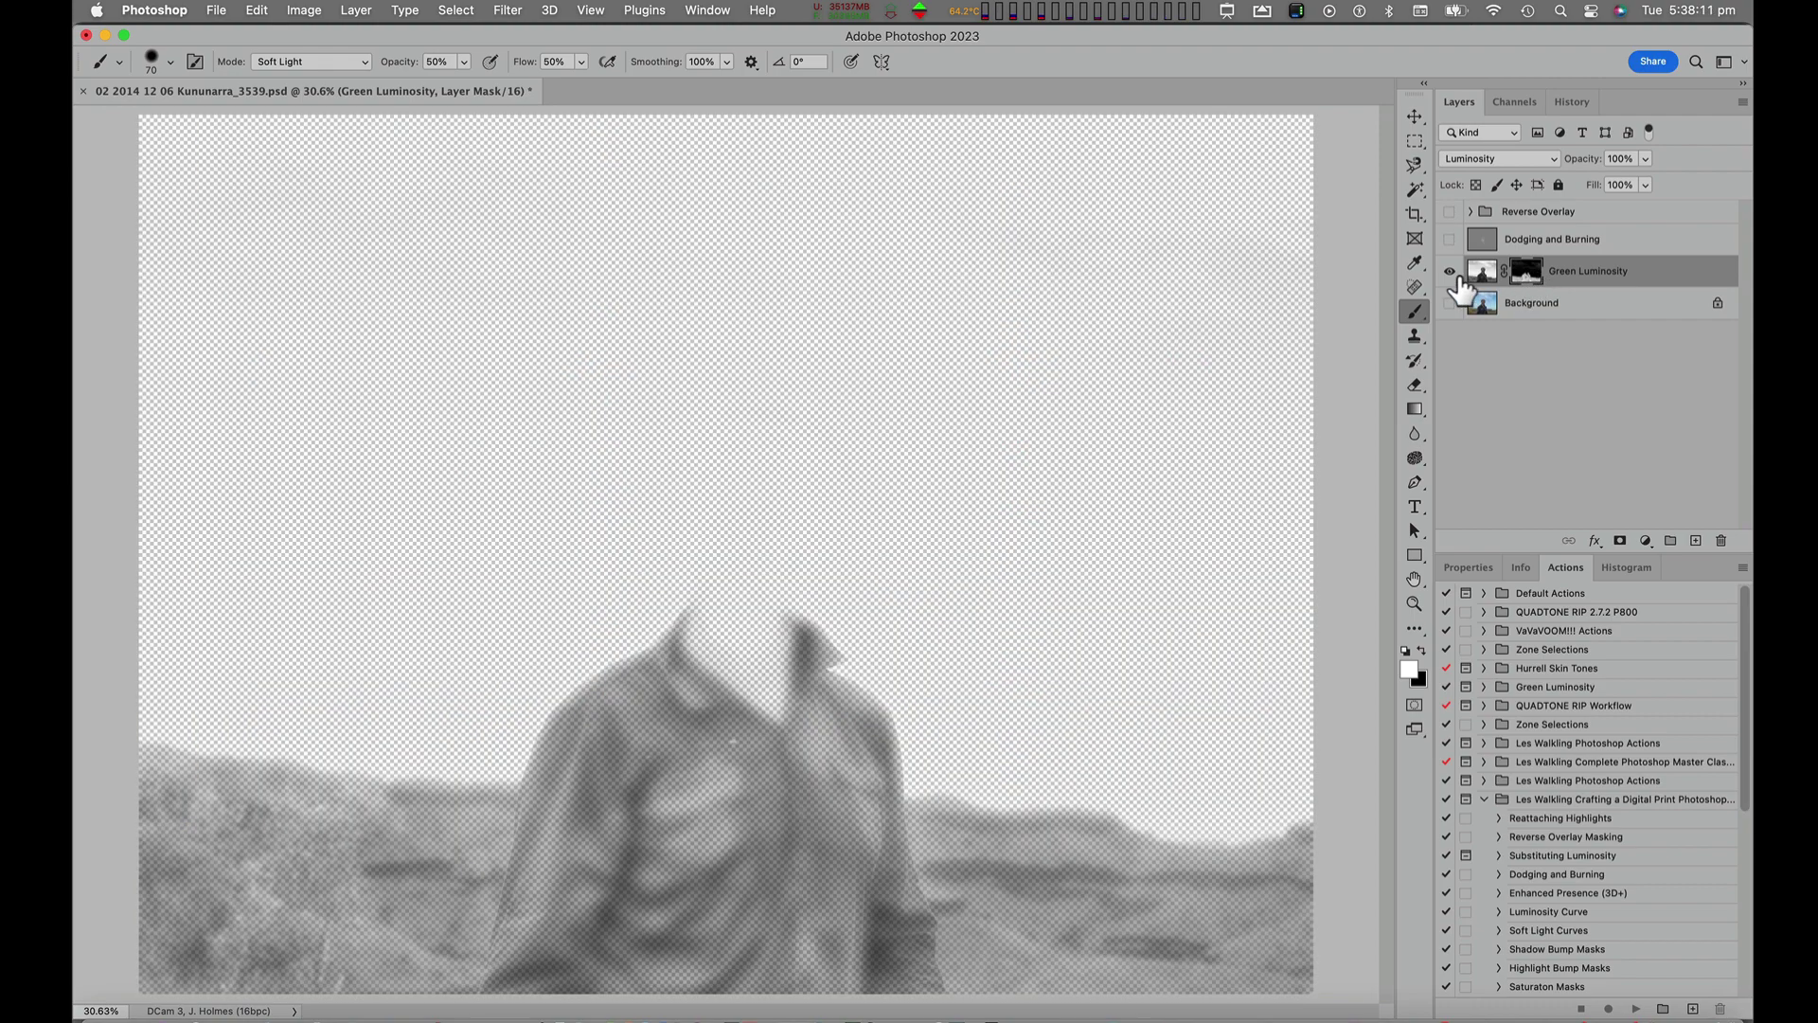
- Disable the Green Luminosity layer mask, then view the mask on its own
shift+click(1535, 282)
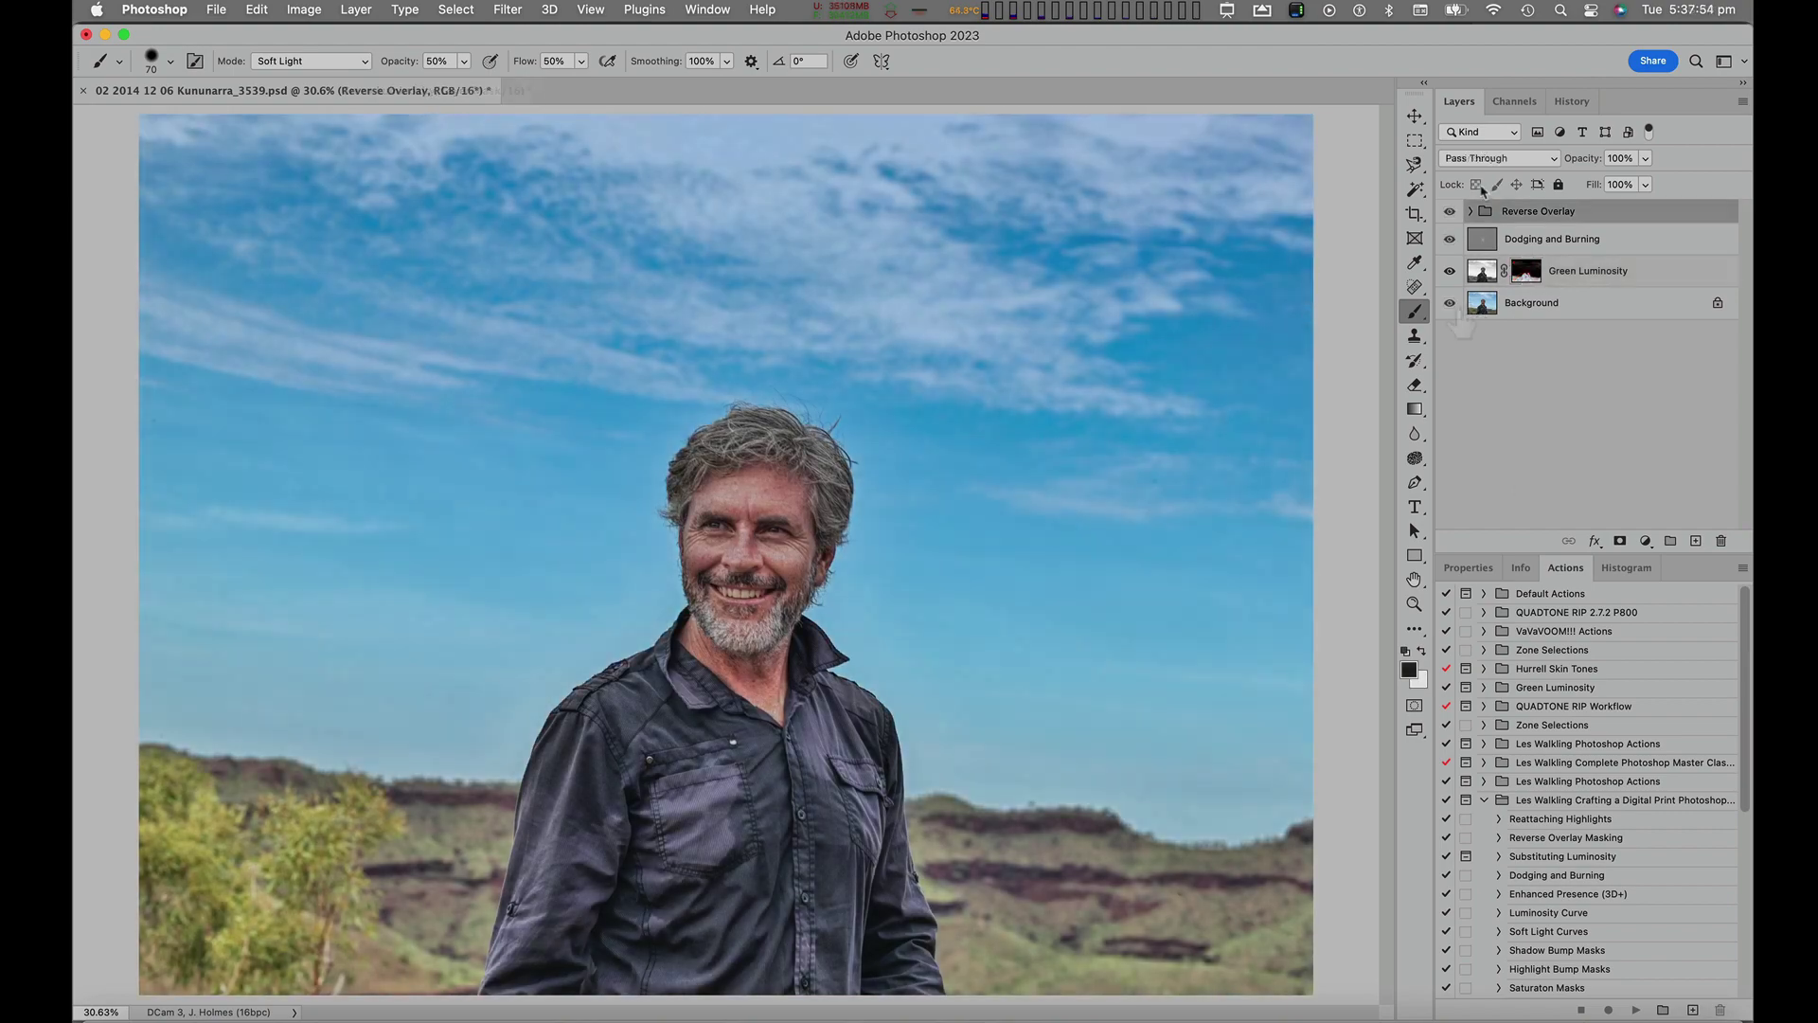
alt+click(1527, 273)
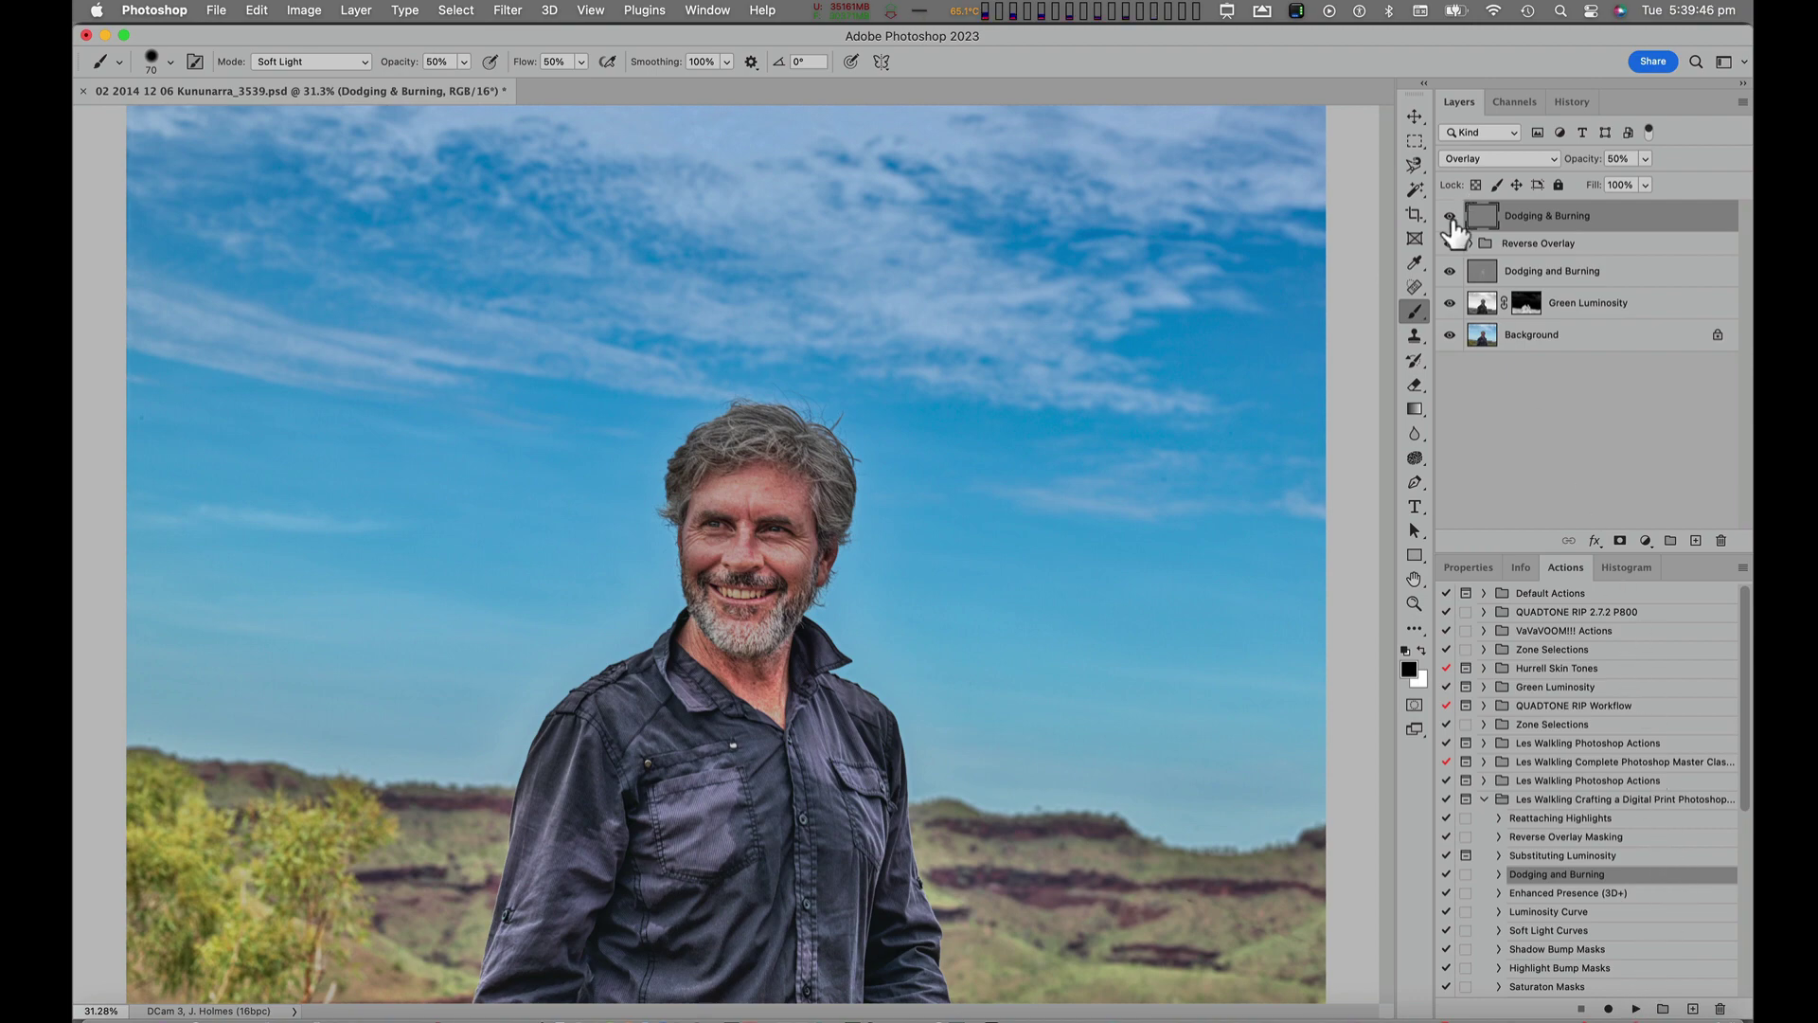
- Give the Dodging & Burning layer 100% opacity and Overlay blending, with all layers visible
alt+click(1450, 216)
click(1645, 158)
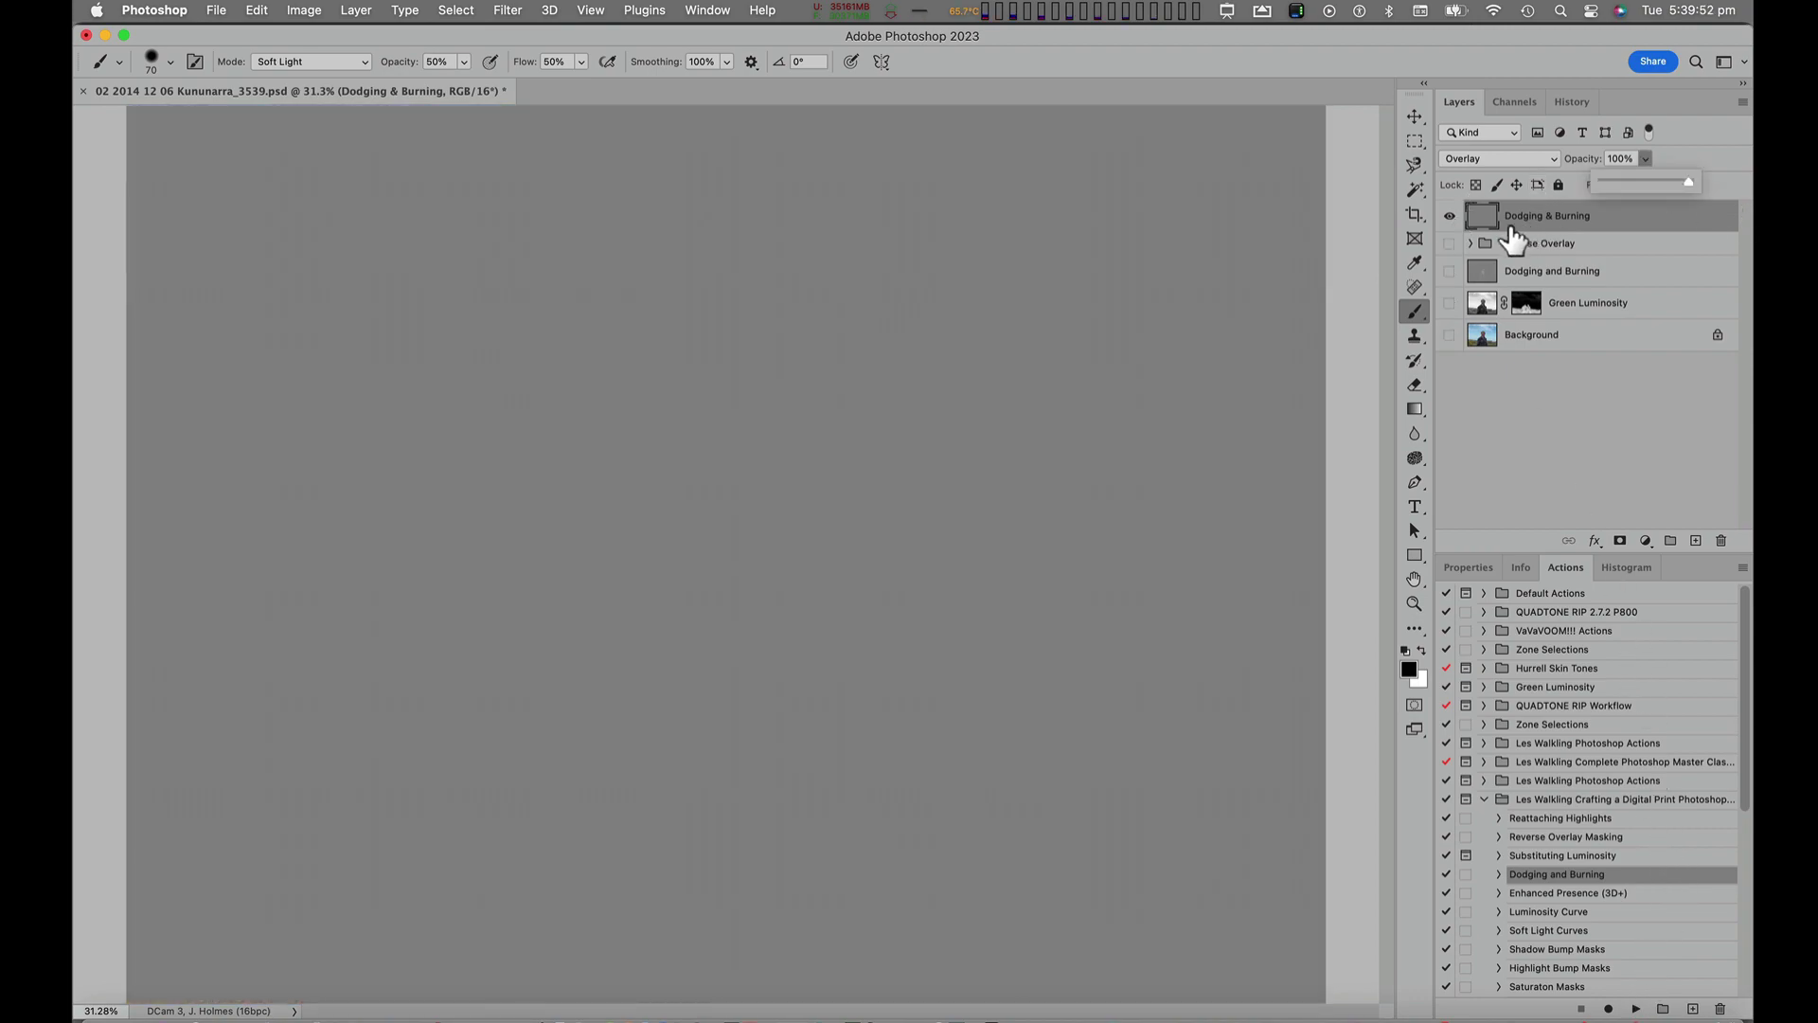
alt+click(1449, 217)
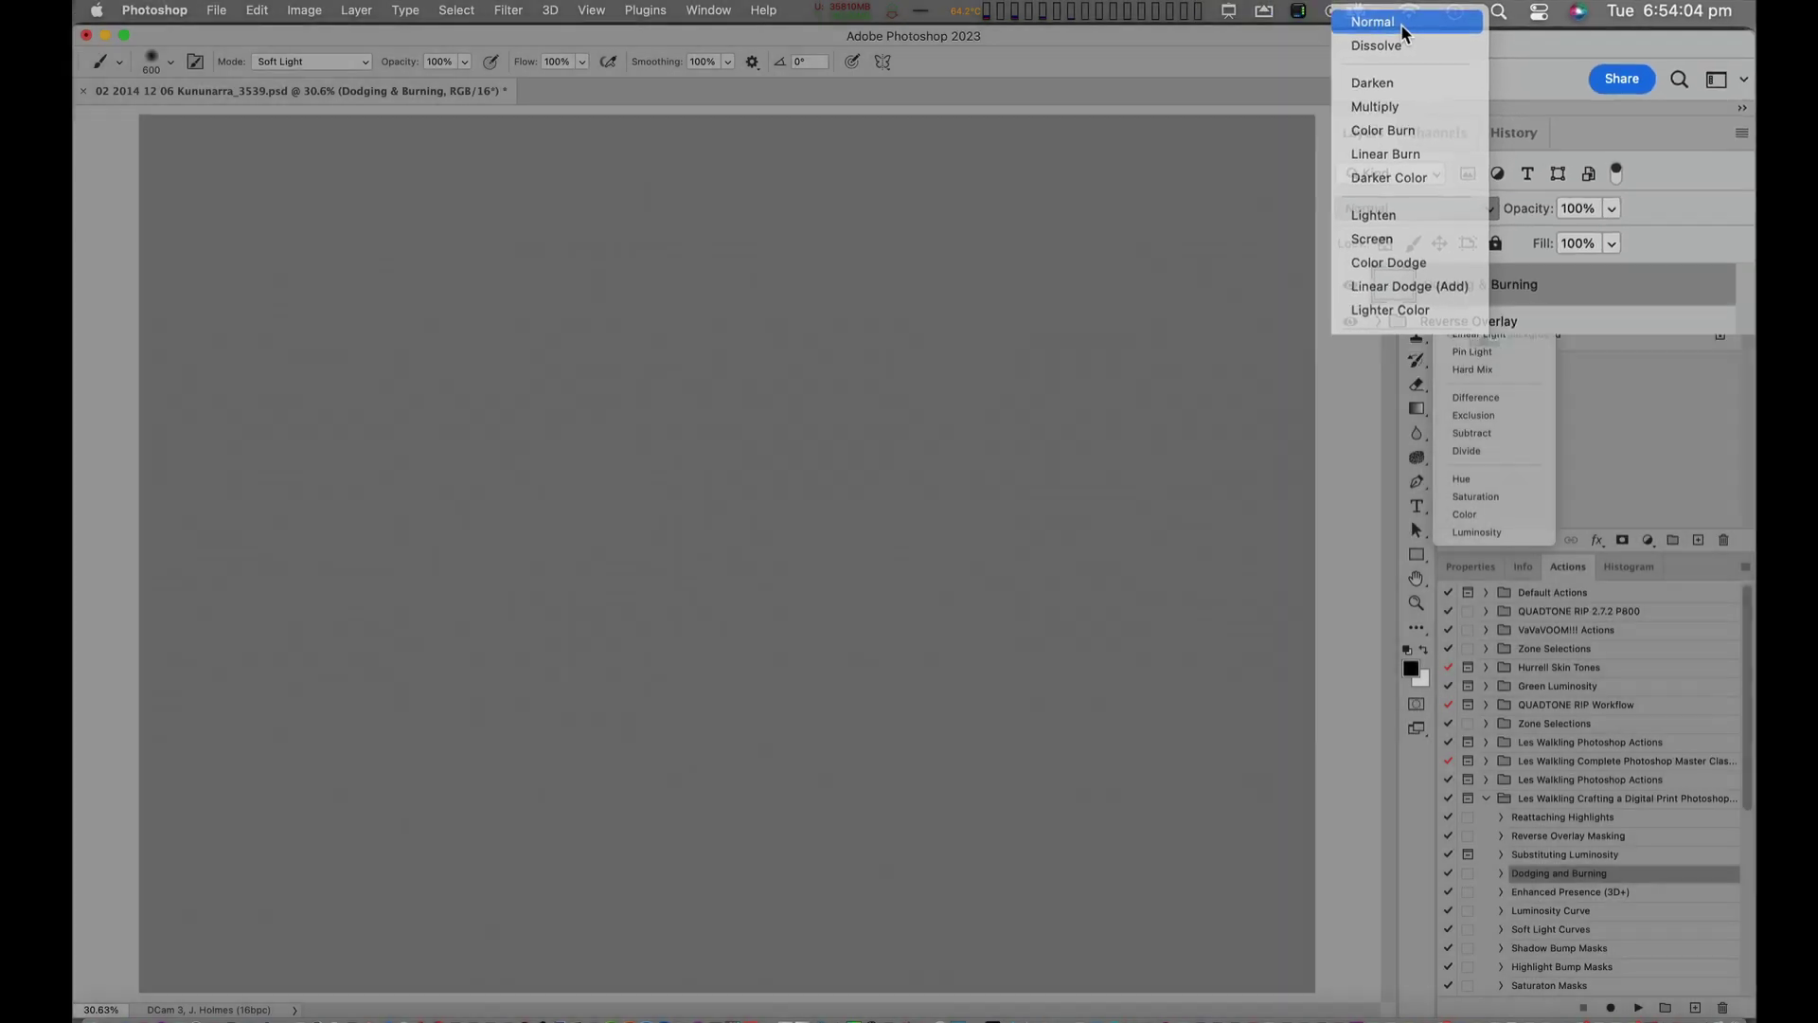
click(1224, 38)
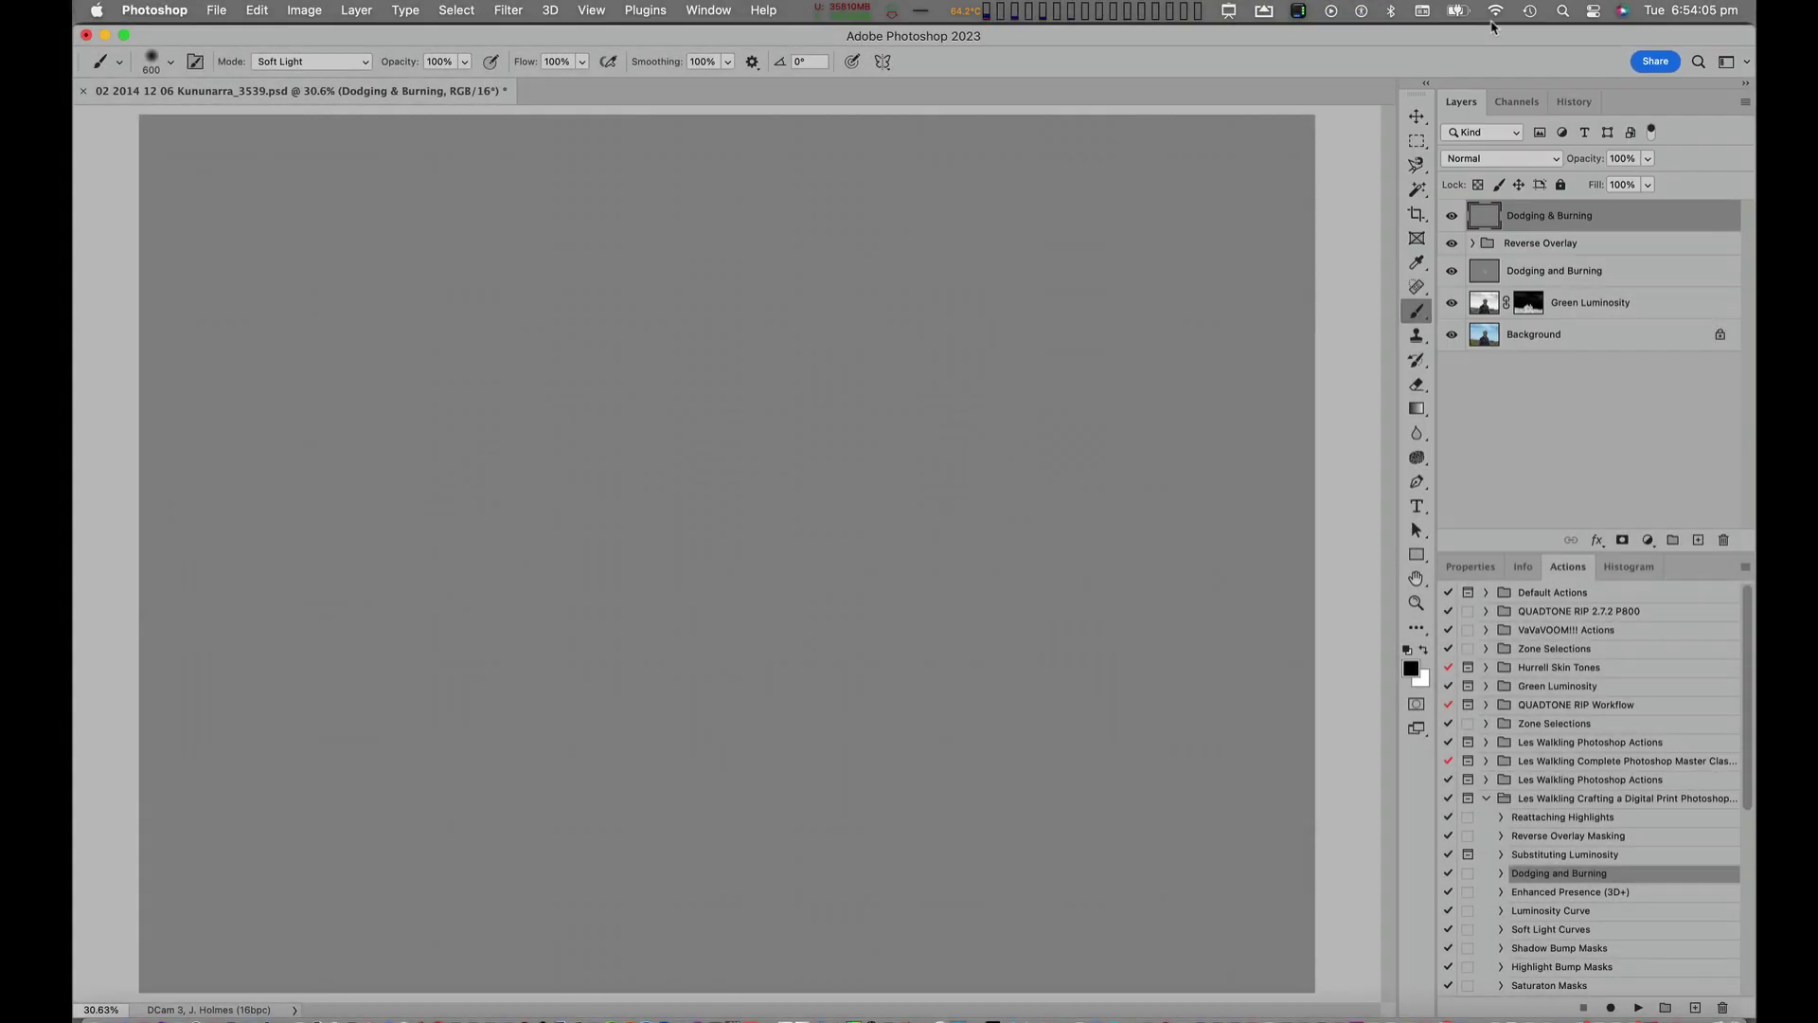
click(1554, 158)
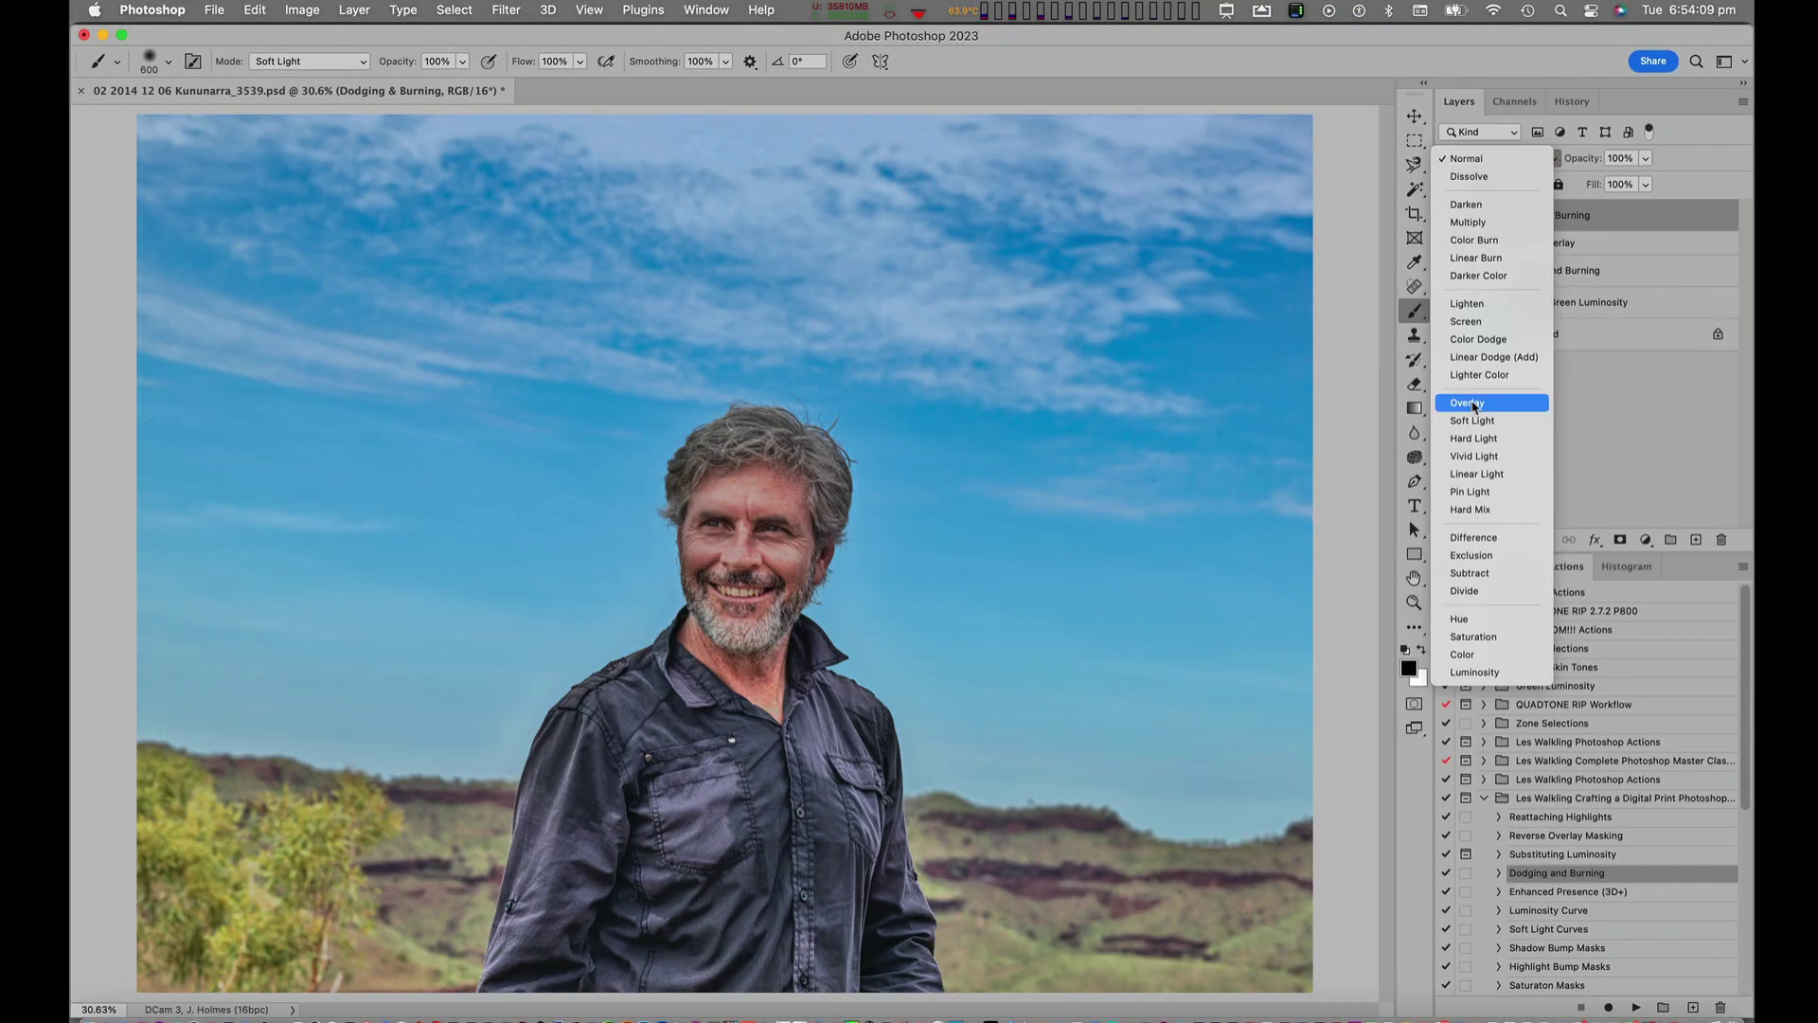
click(1469, 402)
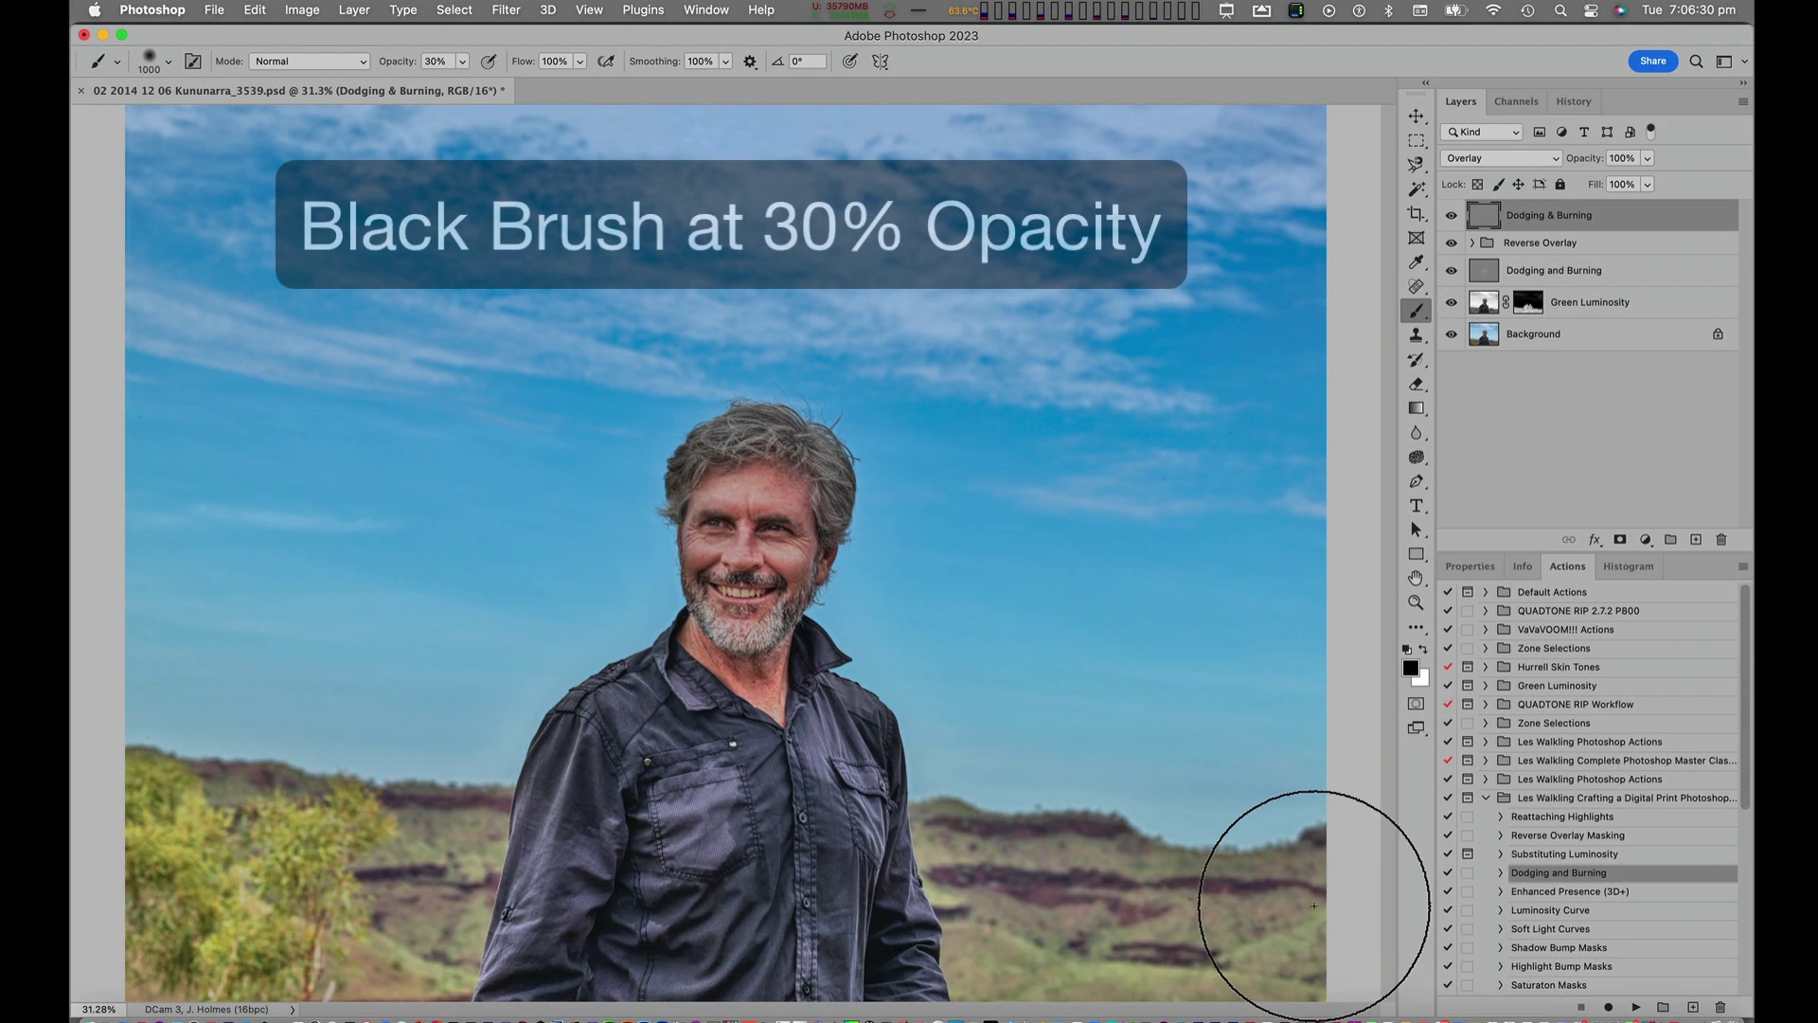
- Burn the lower hills with black at 30% and dodge the shirt with white
drag(1319, 912, 284, 833)
drag(237, 947, 1086, 965)
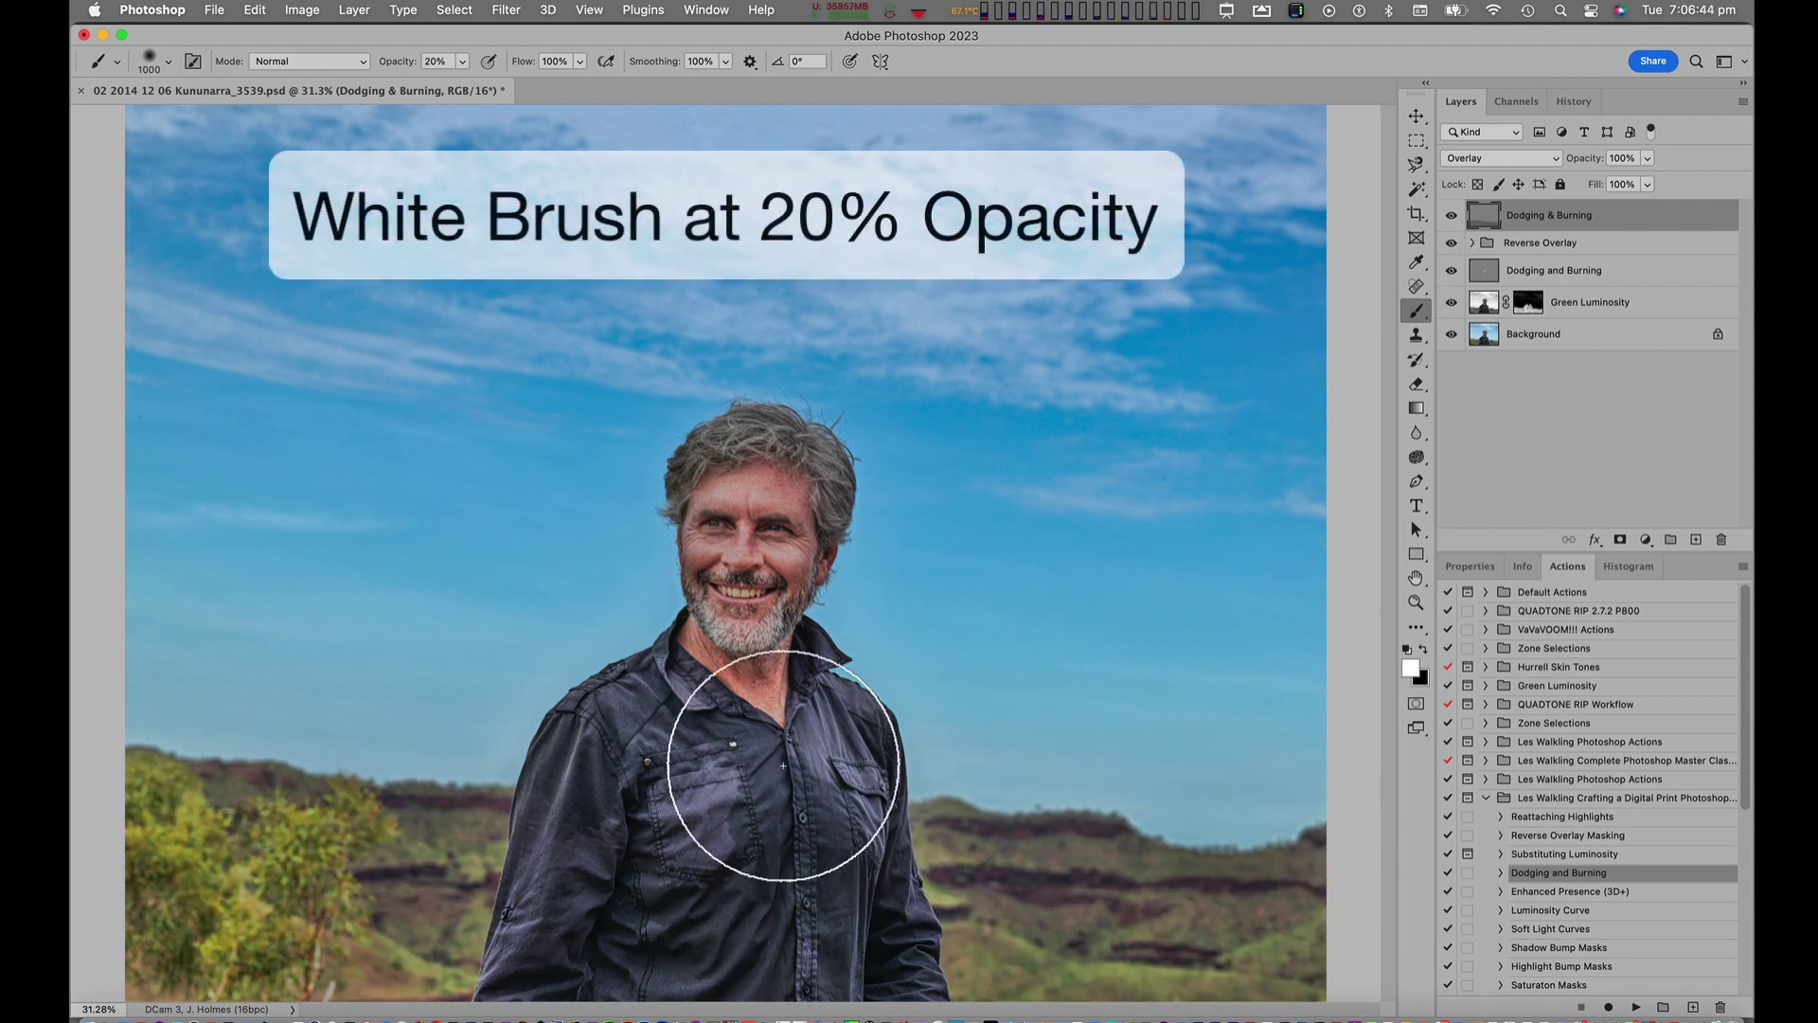
mouse_move(783, 764)
mouse_down()
mouse_move(647, 768)
mouse_move(623, 917)
mouse_move(656, 945)
mouse_move(776, 793)
mouse_move(703, 927)
mouse_move(624, 941)
mouse_up()
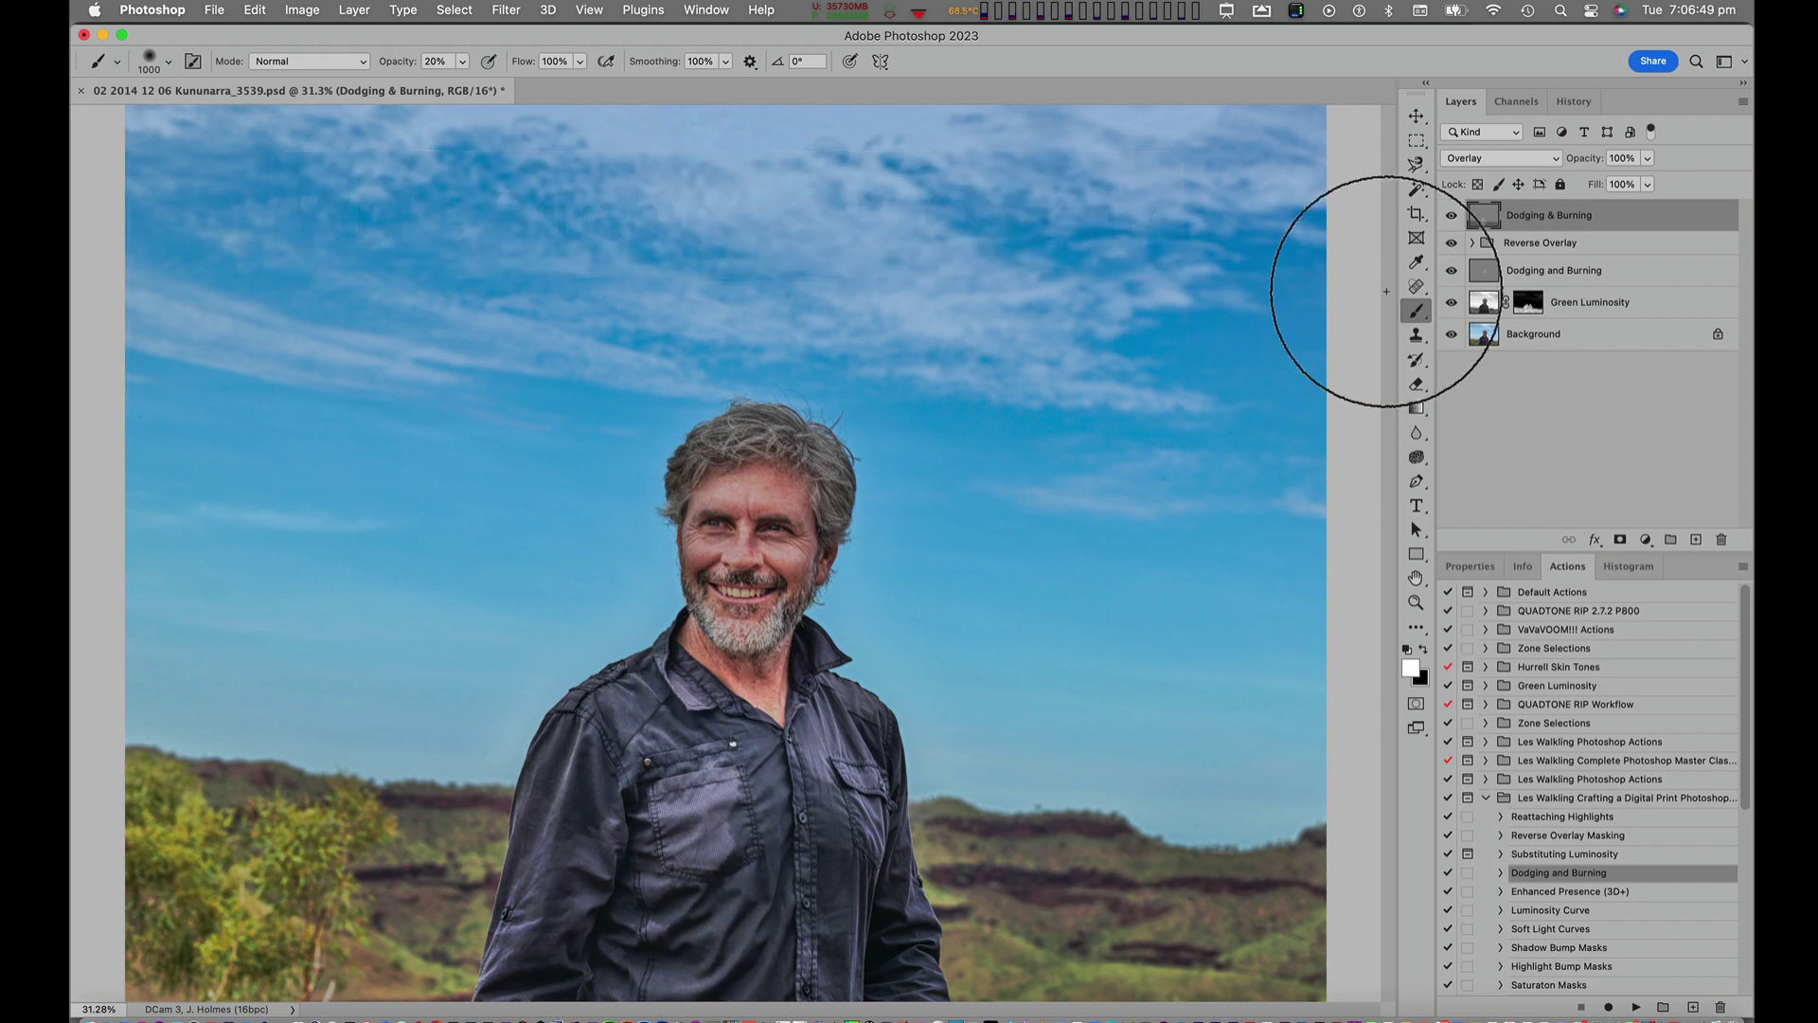
- Solo and toggle the dodge-and-burn layer to compare the portrait with and without it
alt+click(1451, 215)
alt+click(1450, 215)
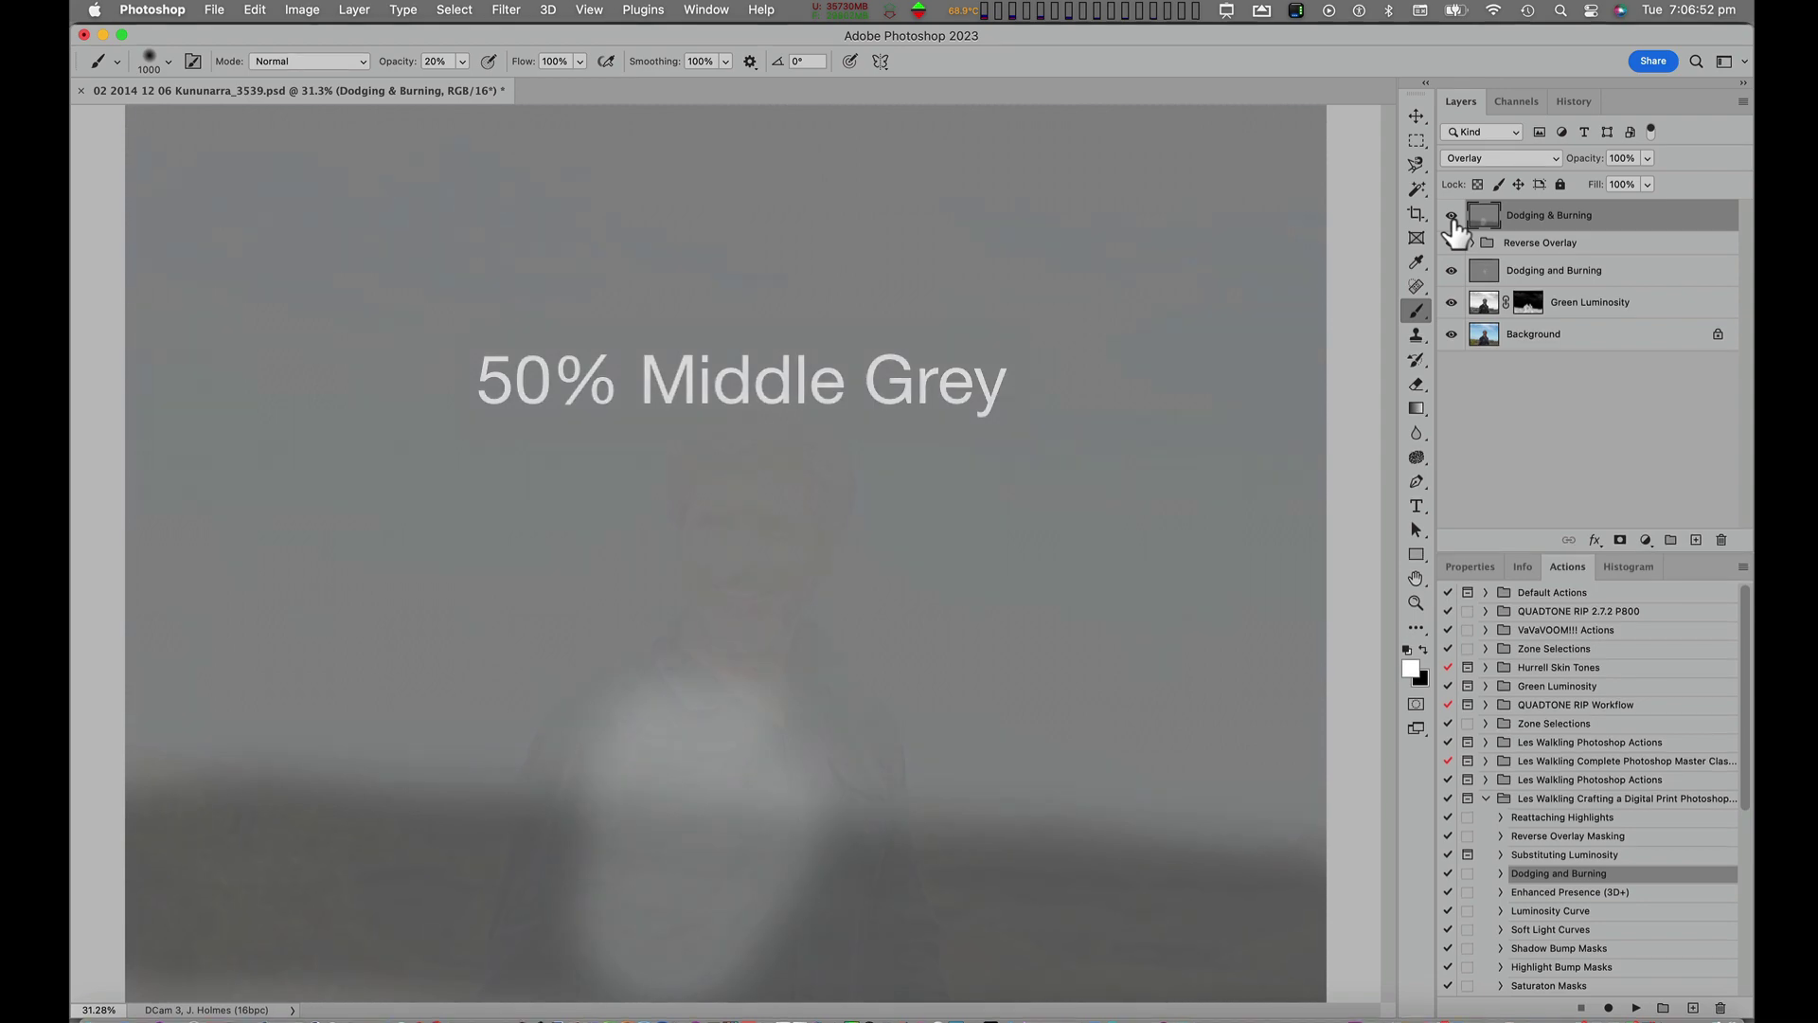
click(1450, 215)
click(1451, 217)
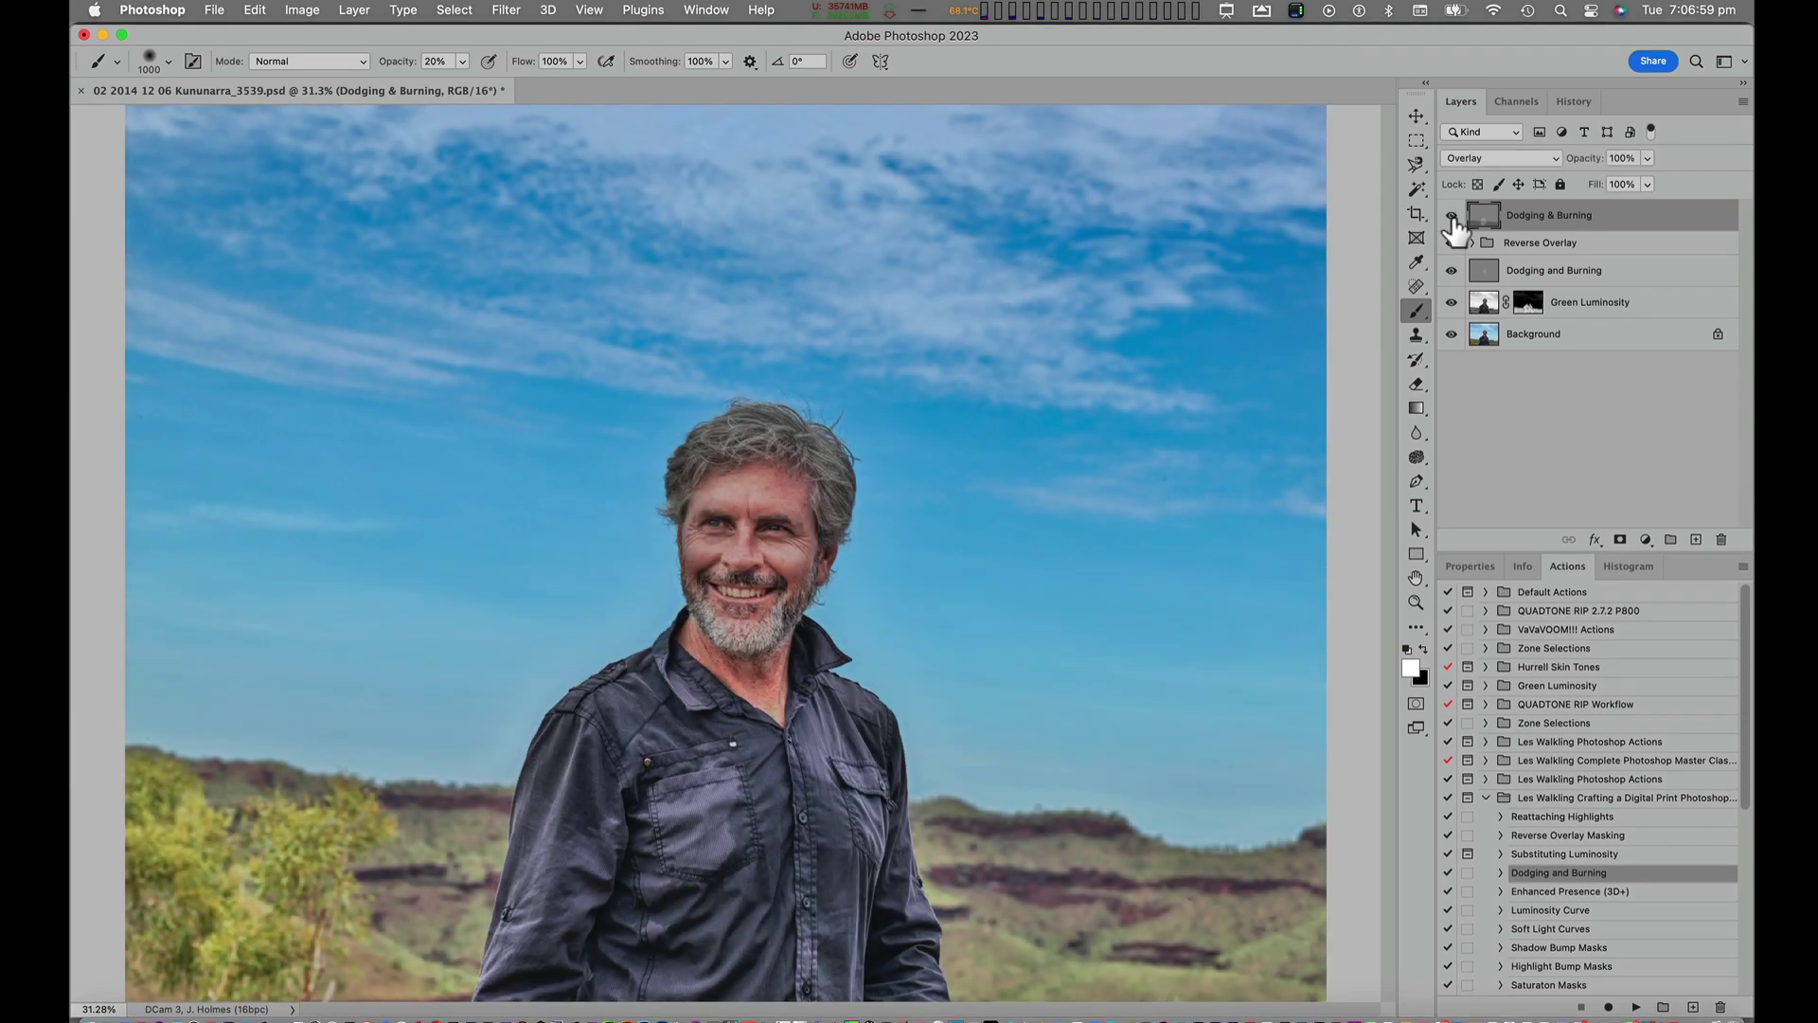
click(1452, 216)
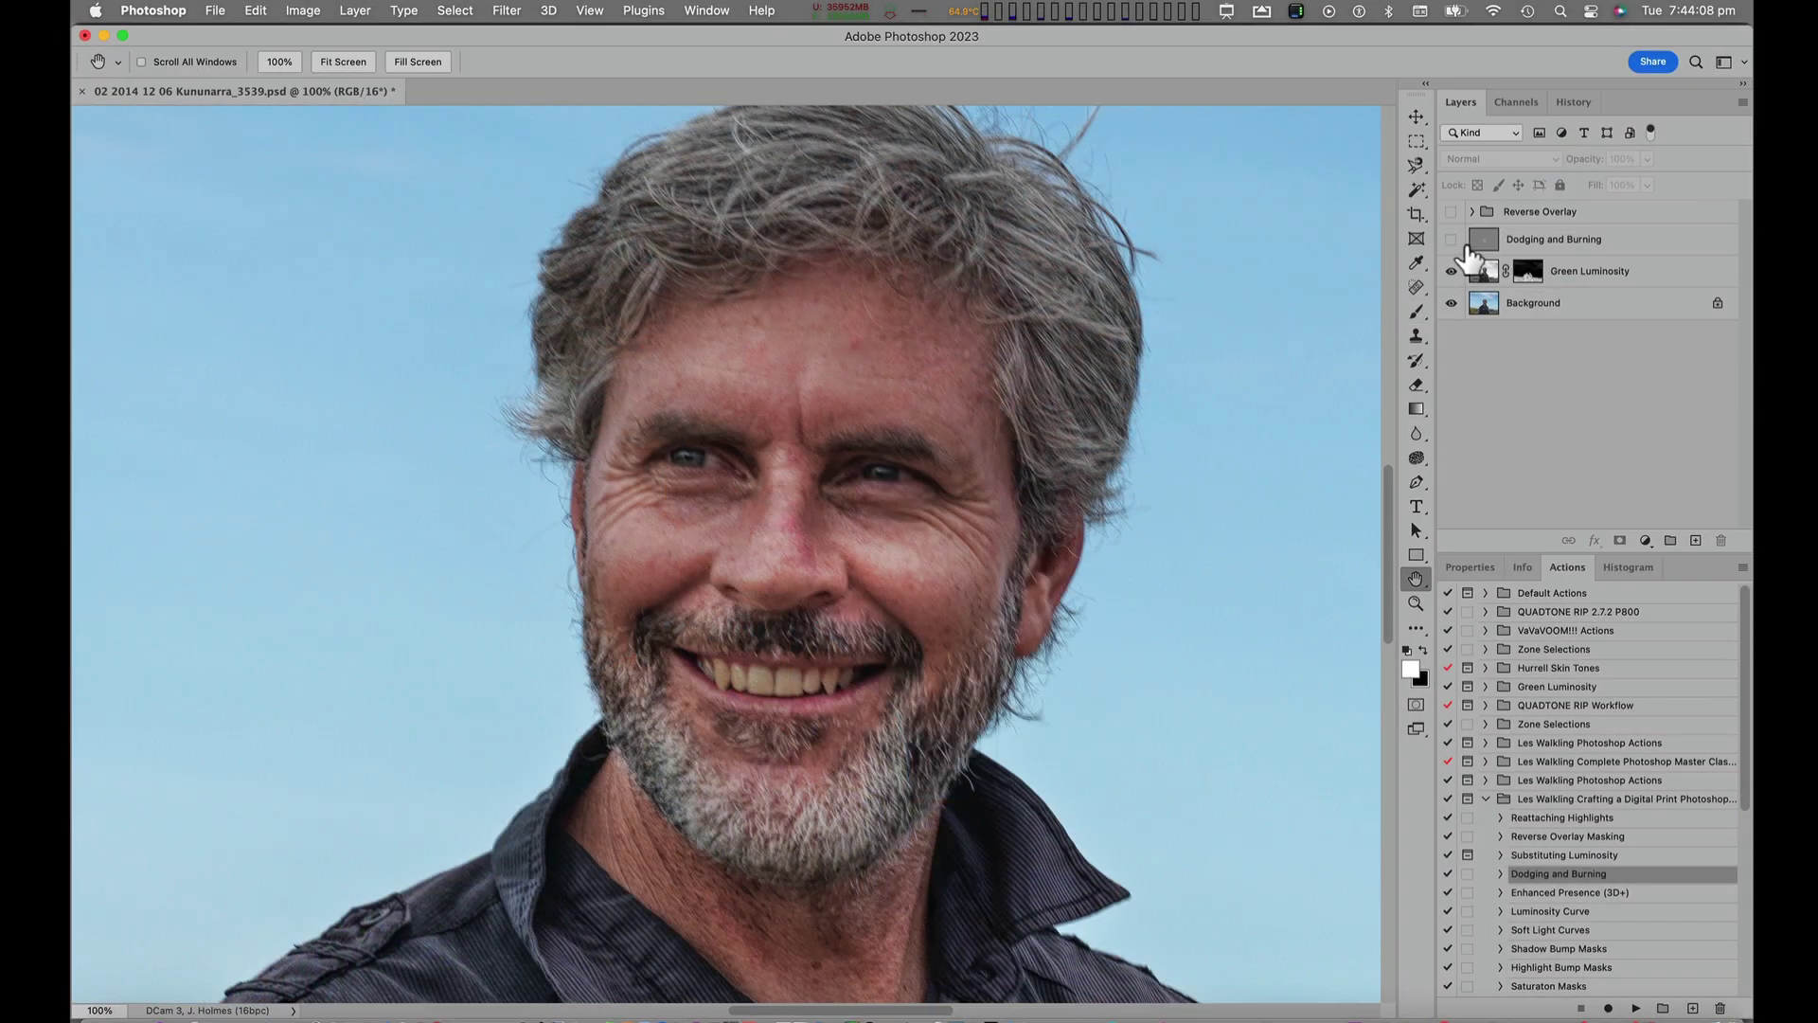
- Turn the Dodging and Burning layer back on and view its grey face painting alone
click(1452, 240)
alt+click(1466, 248)
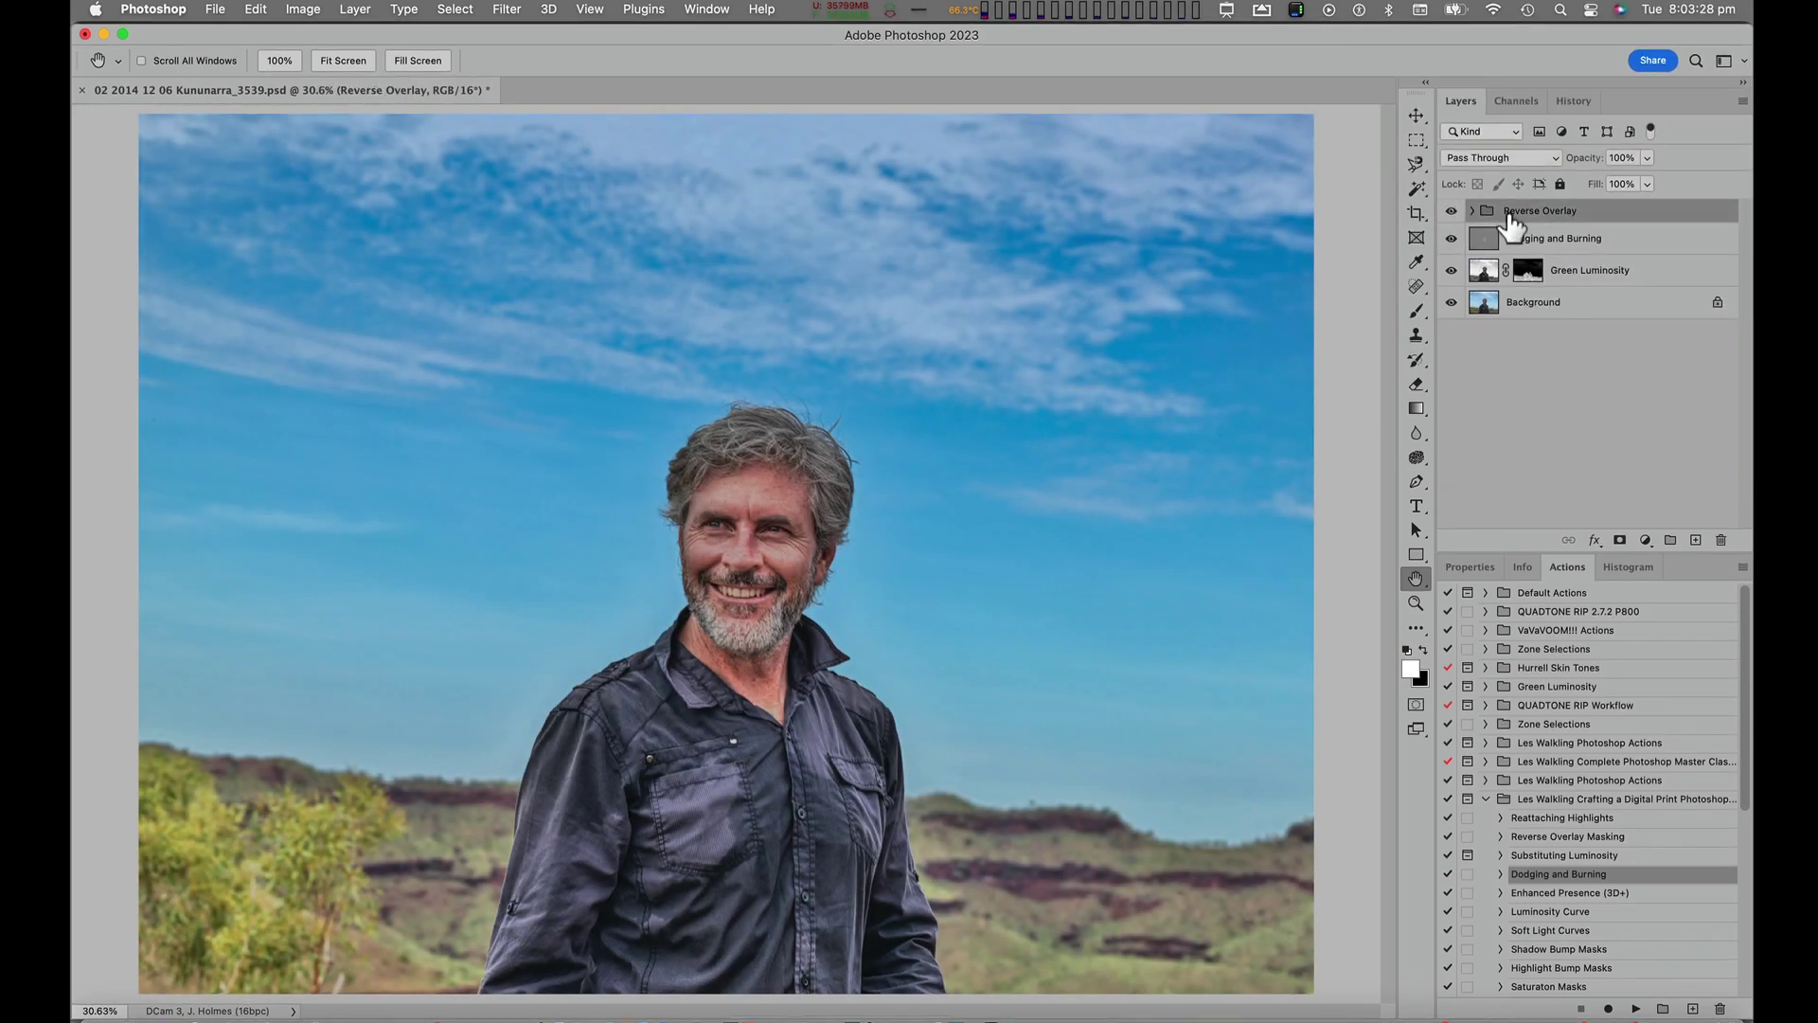
- Add a Curves adjustment with the black point at output 92 and white point at 200
click(1645, 541)
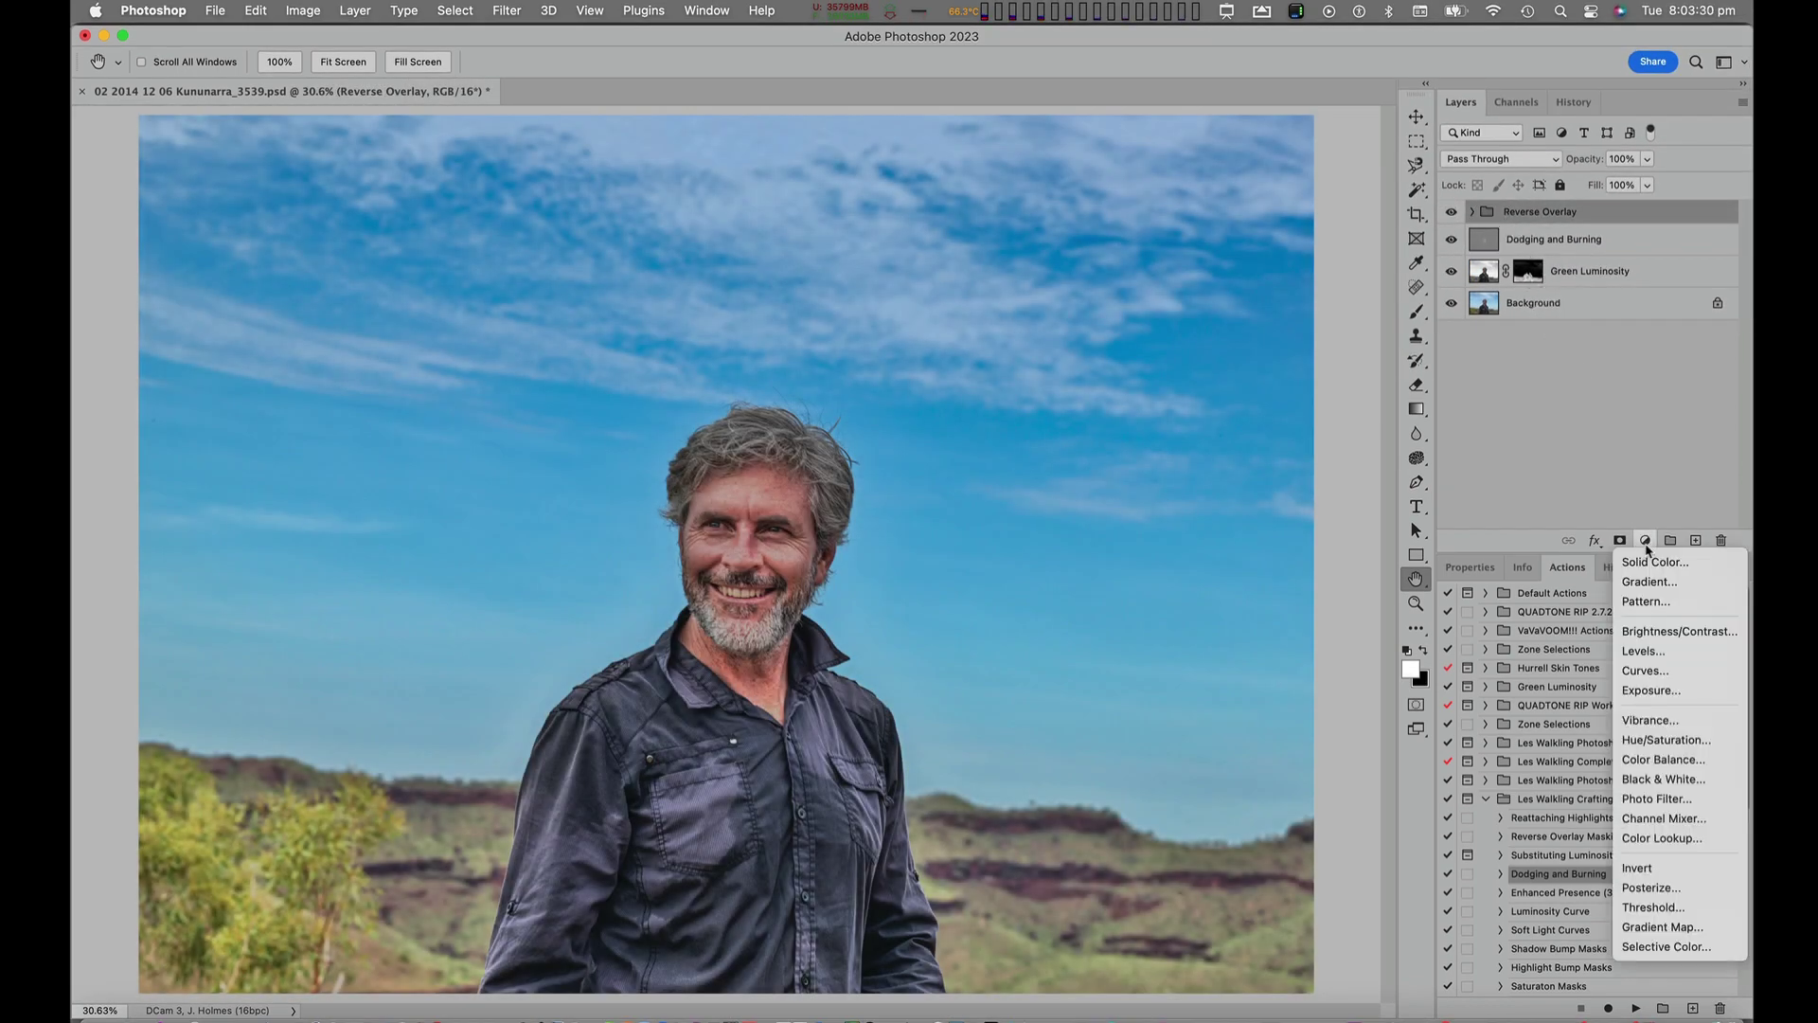
click(1664, 671)
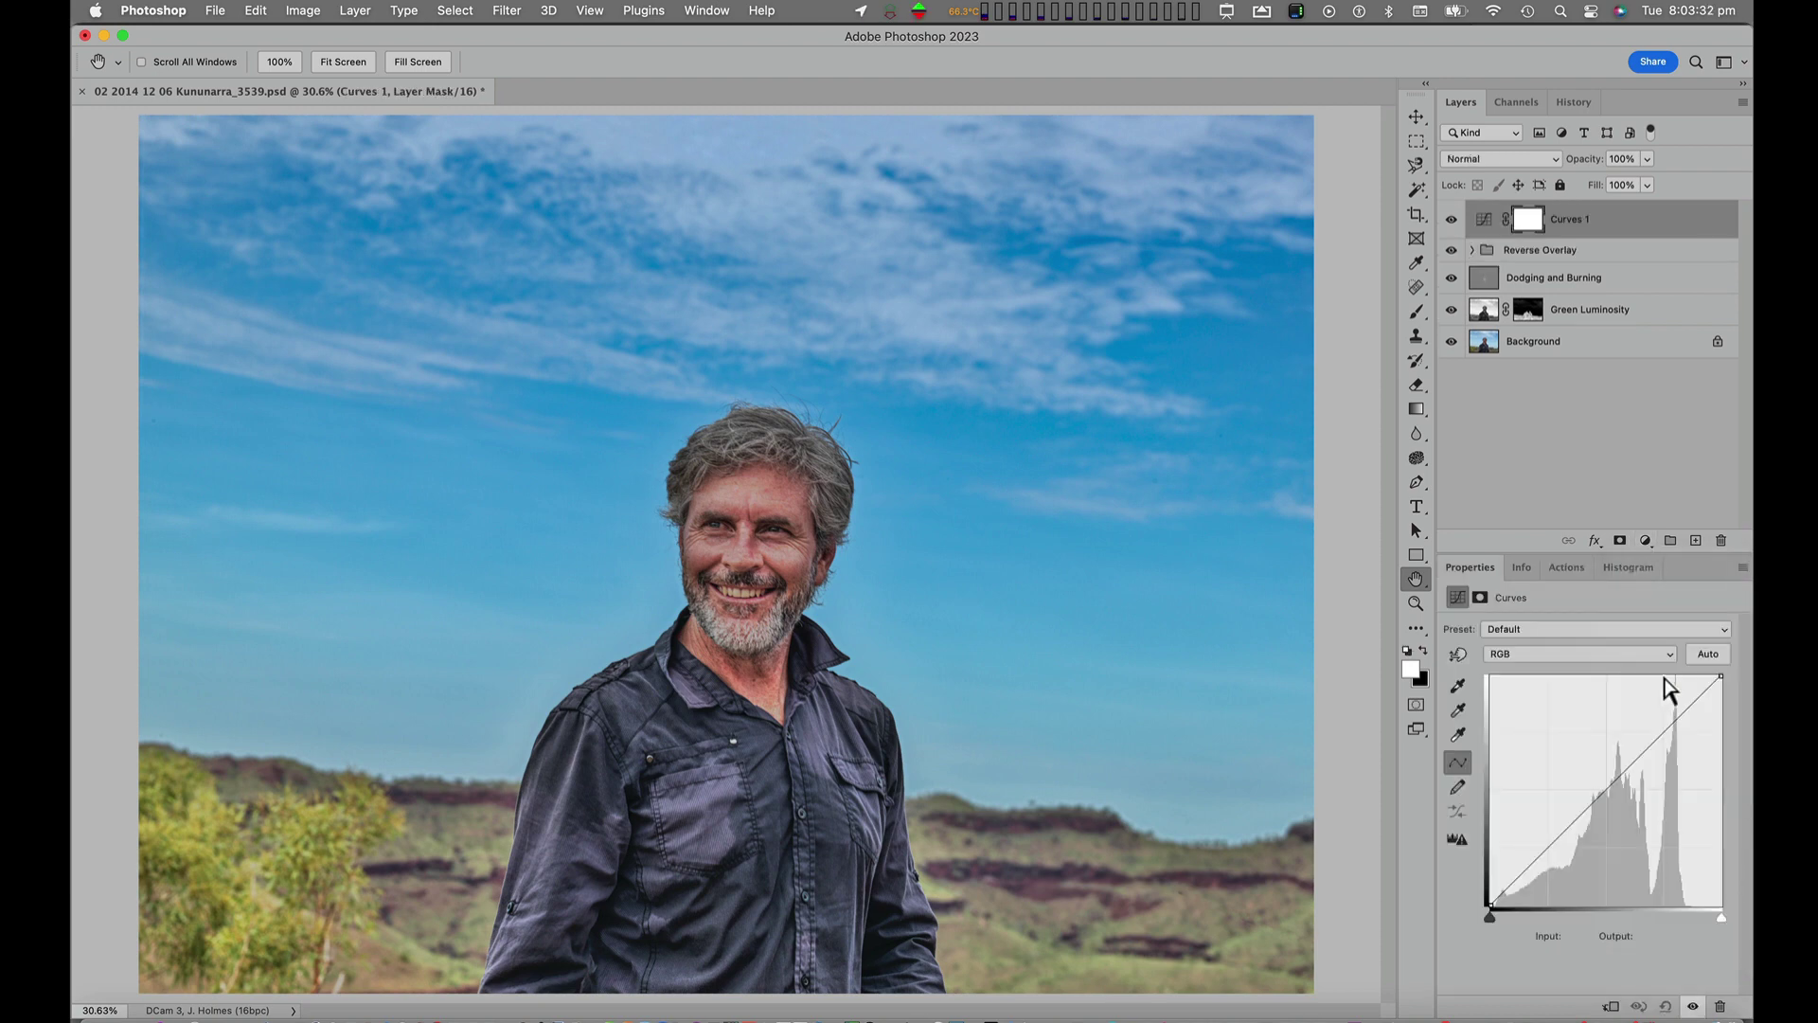
drag(1466, 571, 1027, 407)
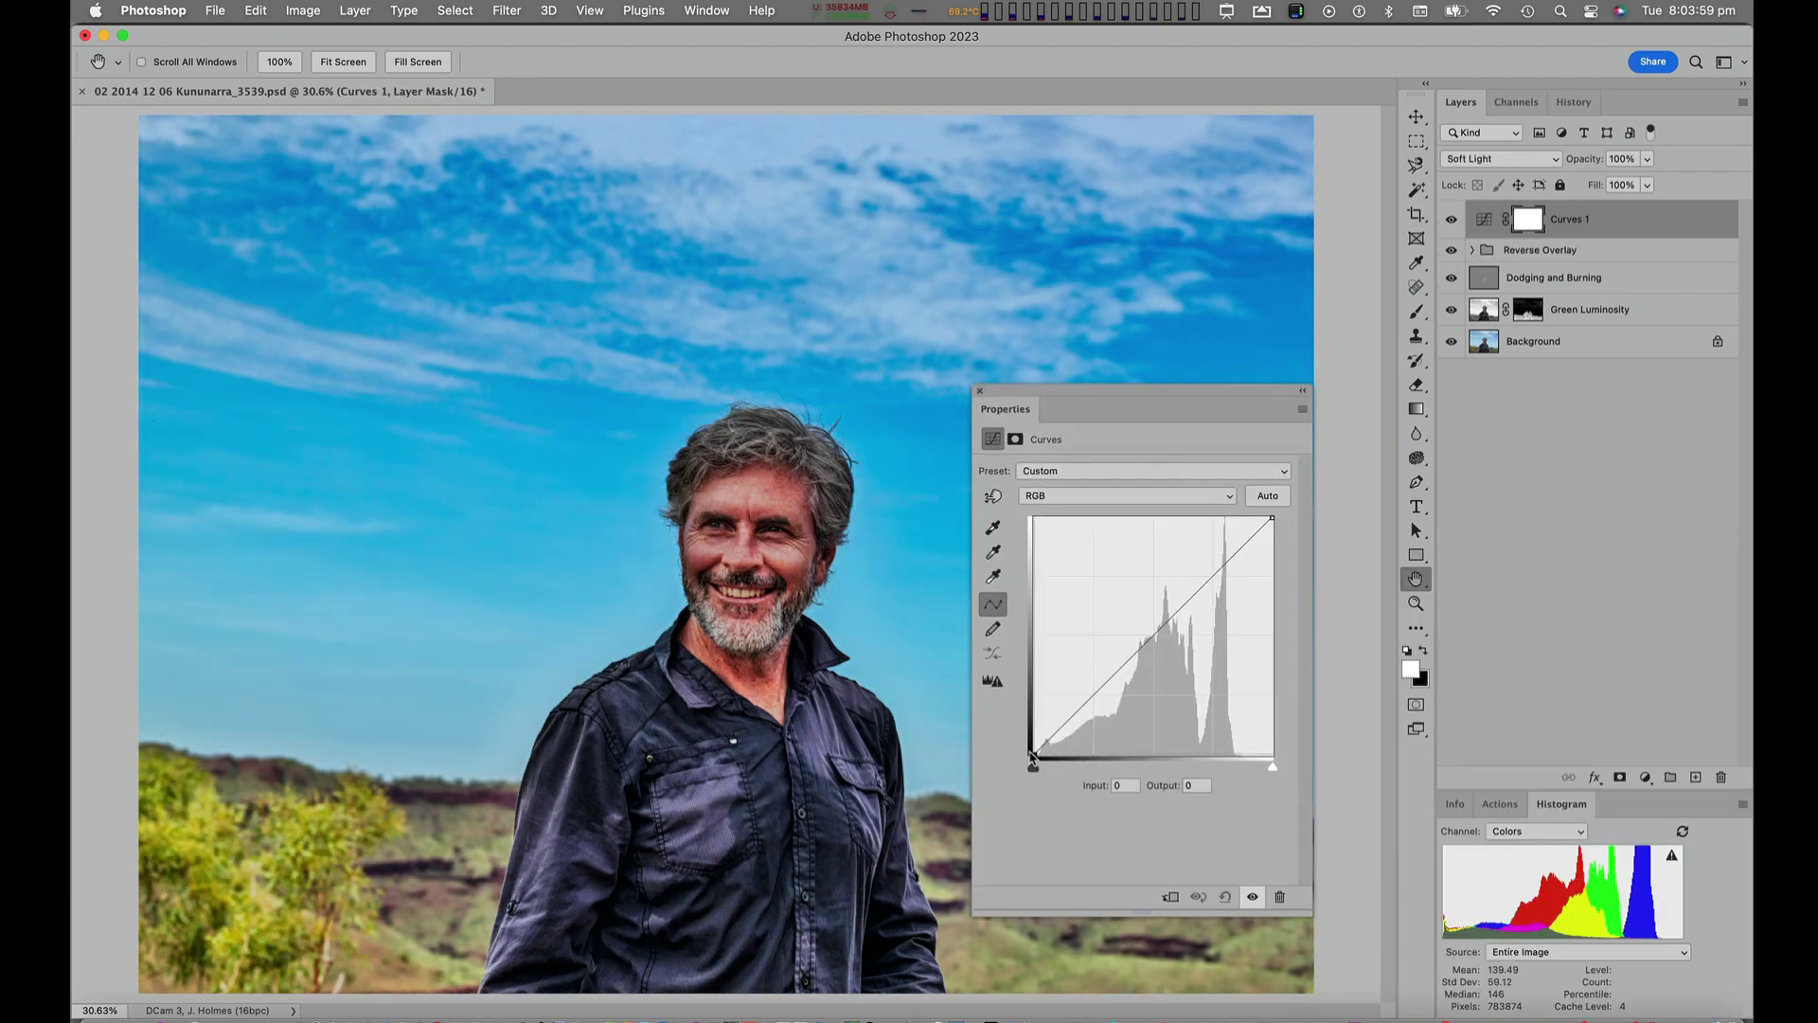
drag(1035, 755, 1038, 673)
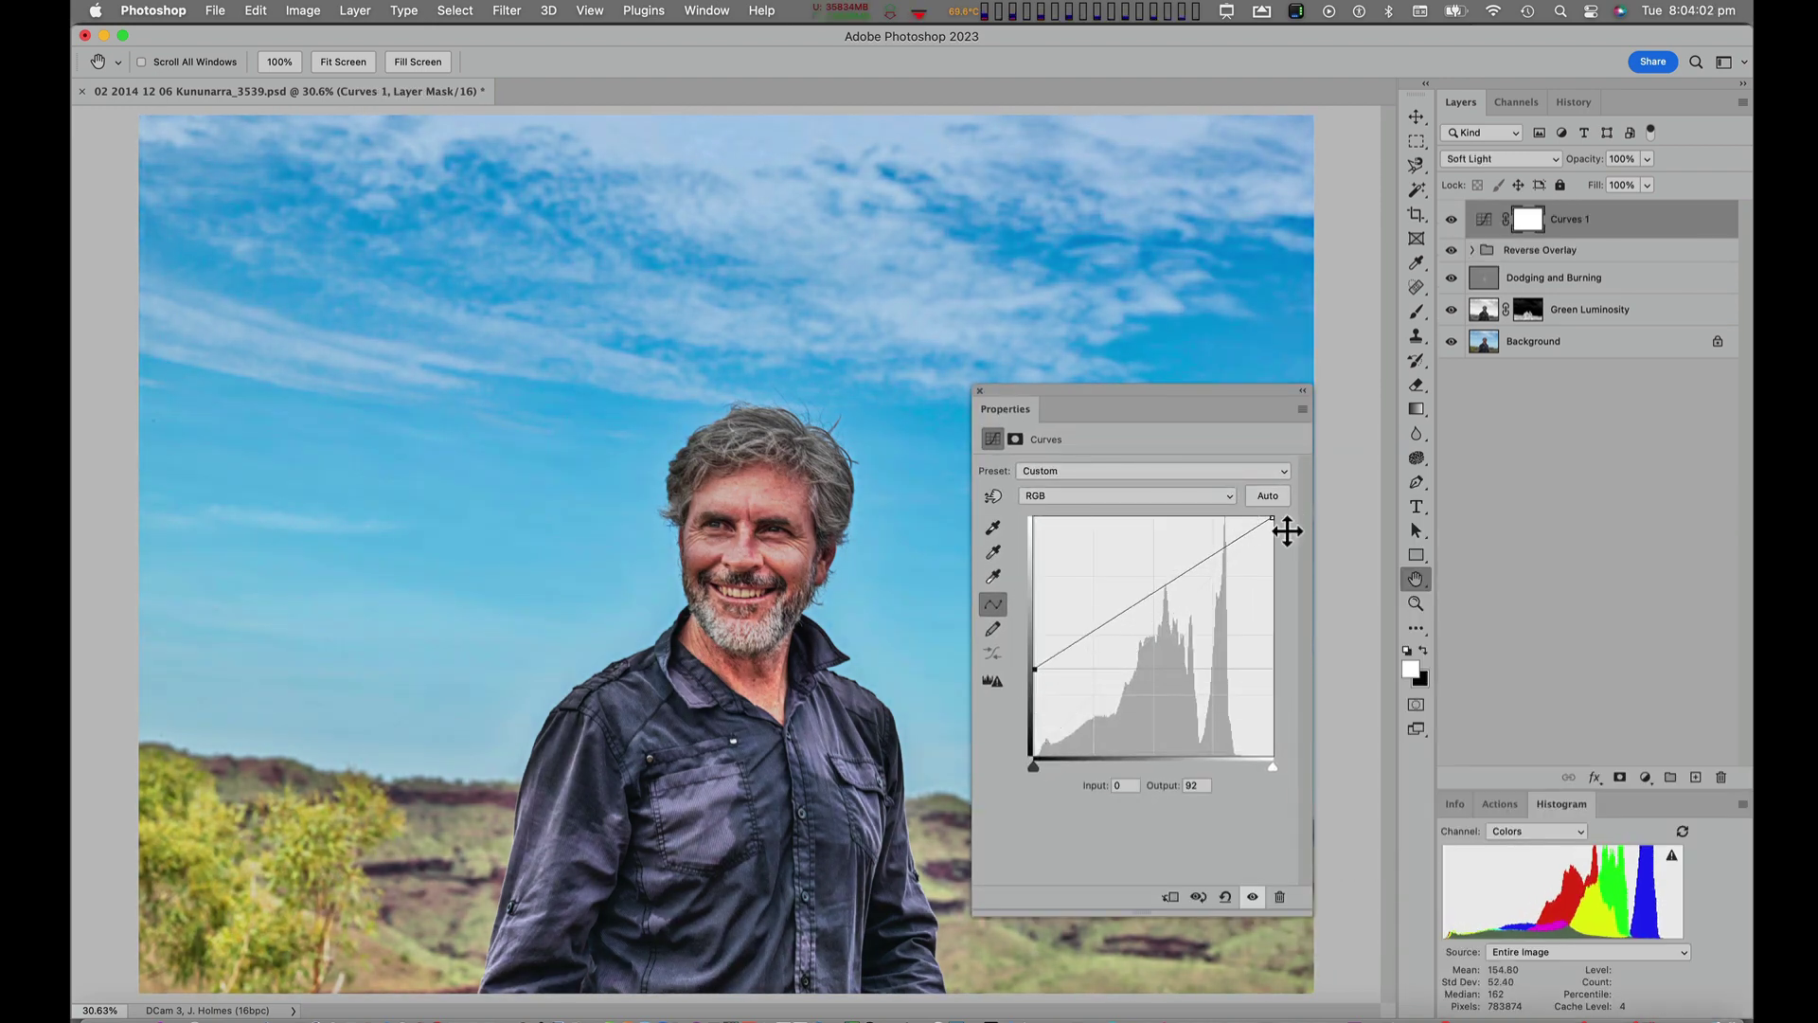
drag(1285, 534, 1283, 583)
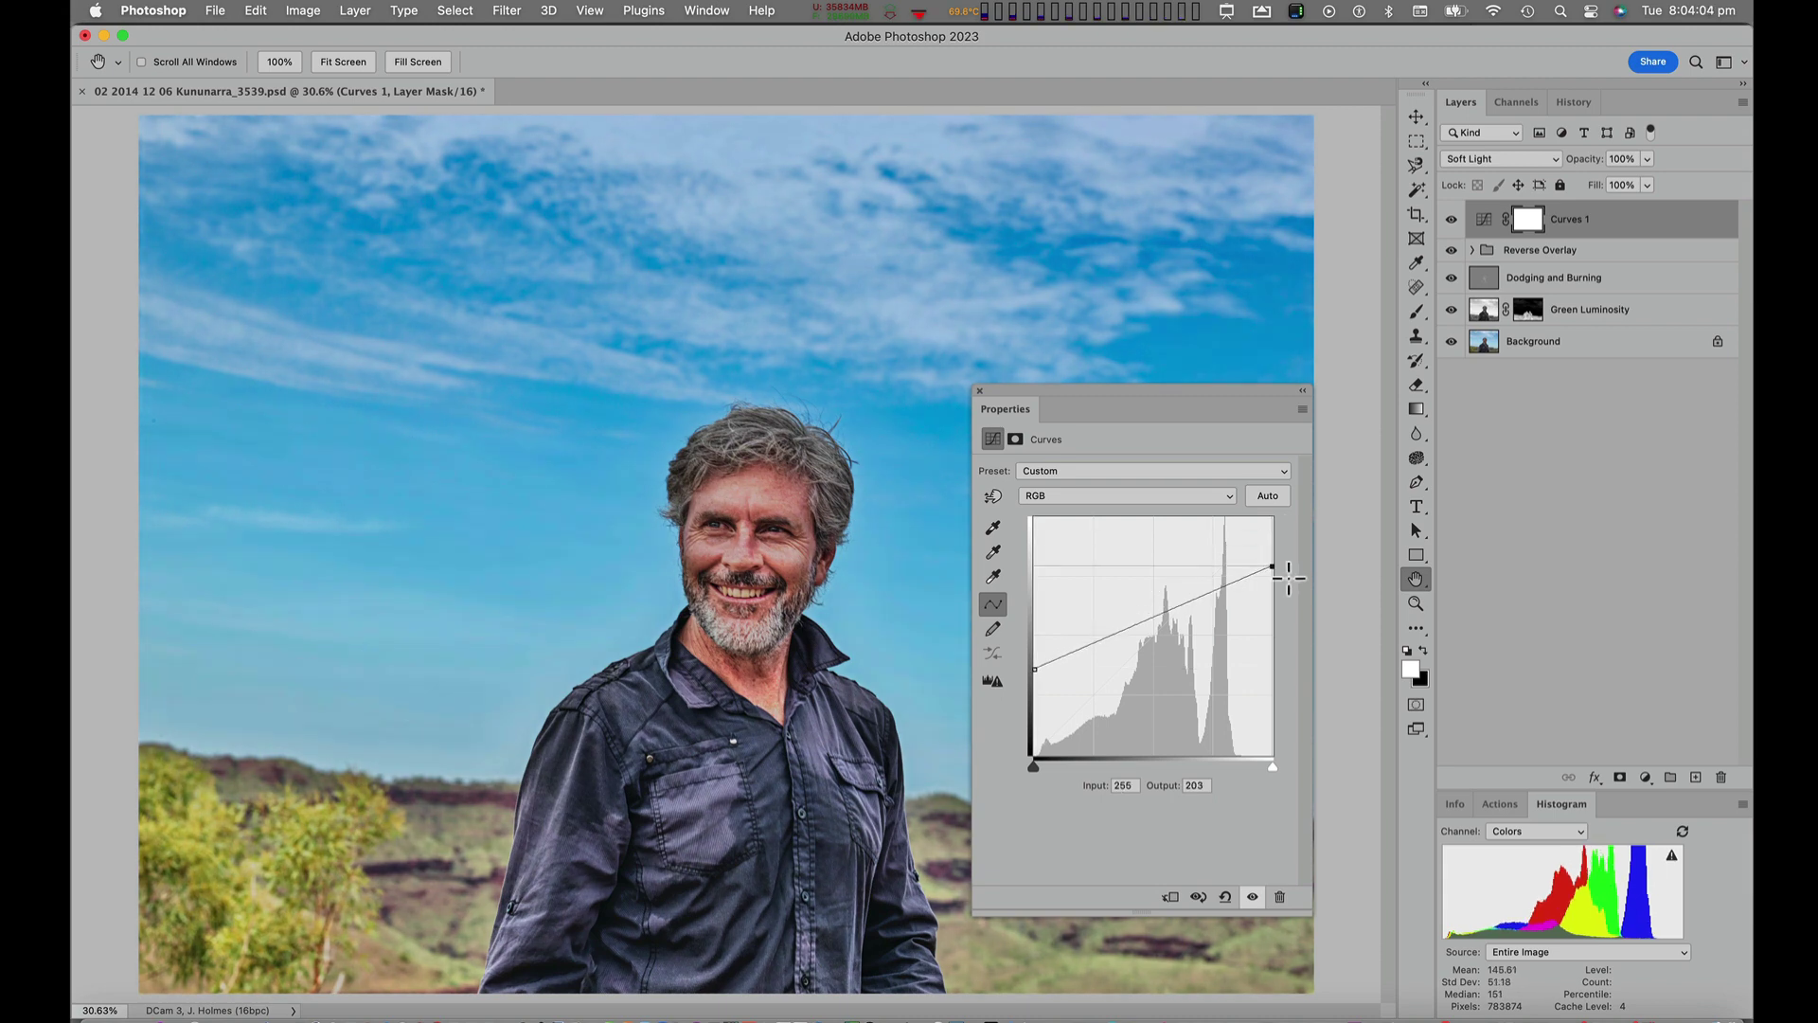
- Compare the image with Curves 1 on and off, then open the workspace menu
click(1453, 221)
click(1453, 221)
click(1454, 220)
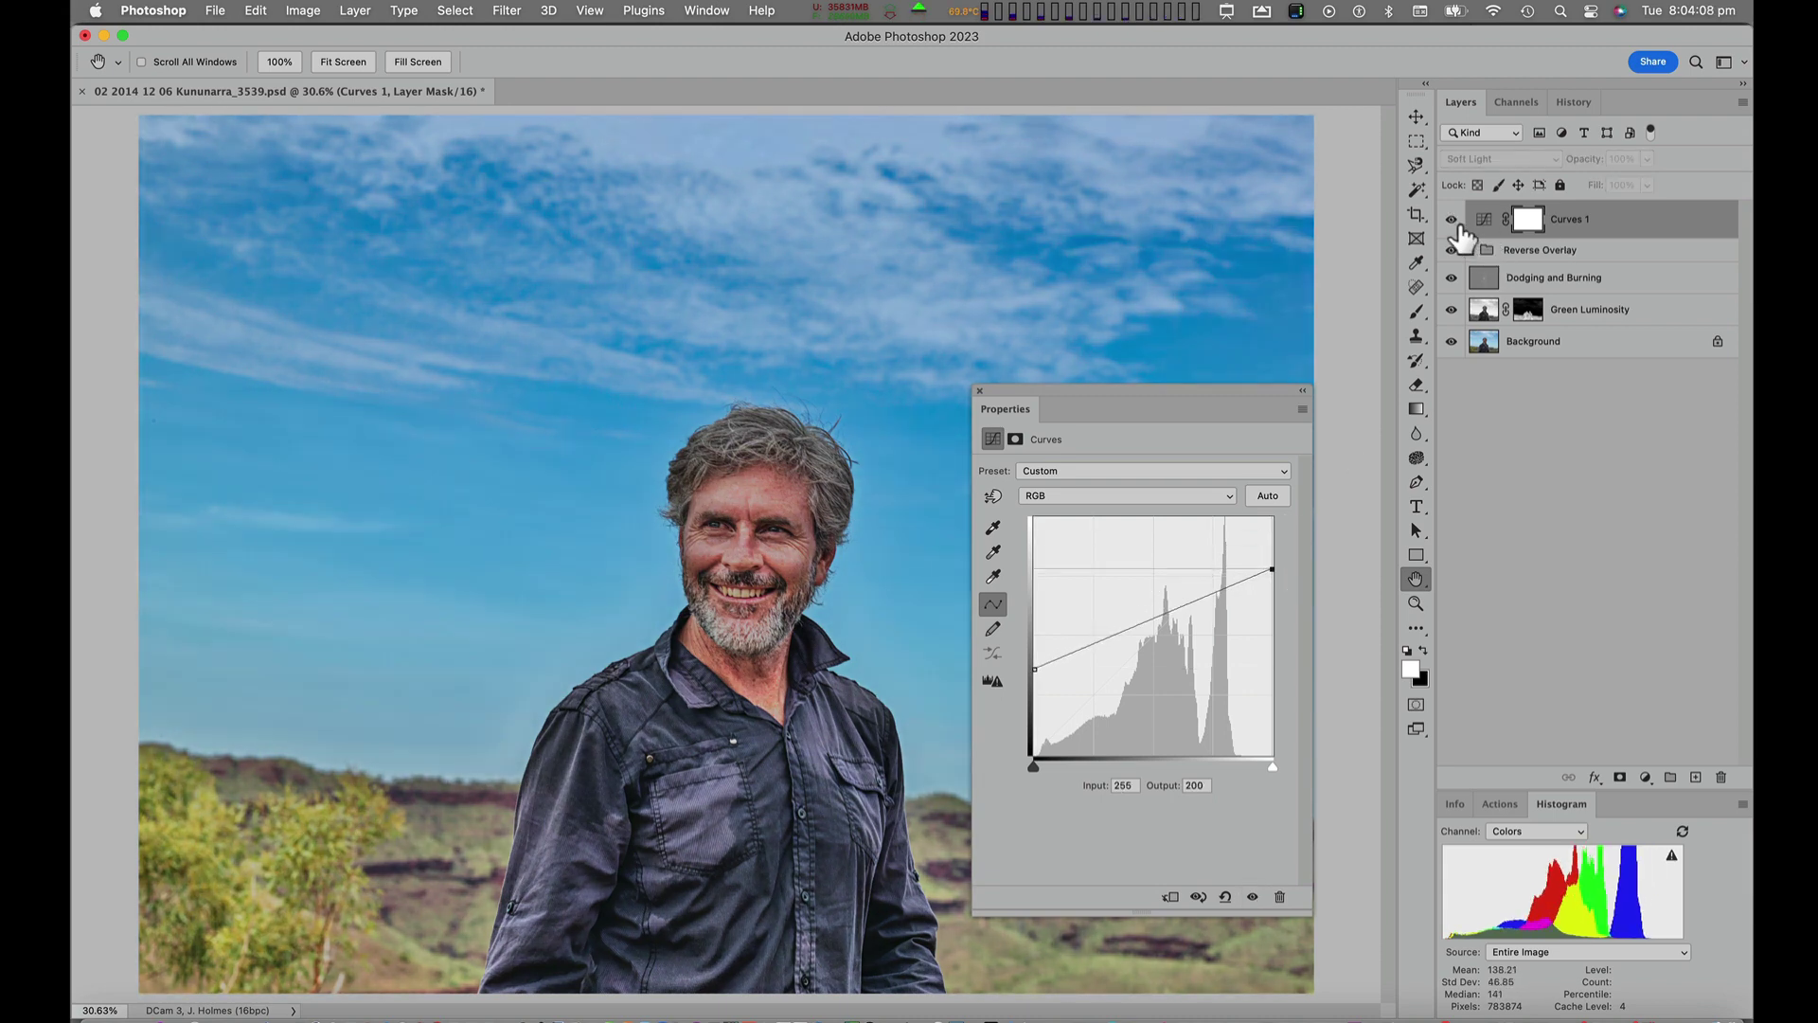
click(1453, 220)
click(707, 10)
mouse_move(748, 54)
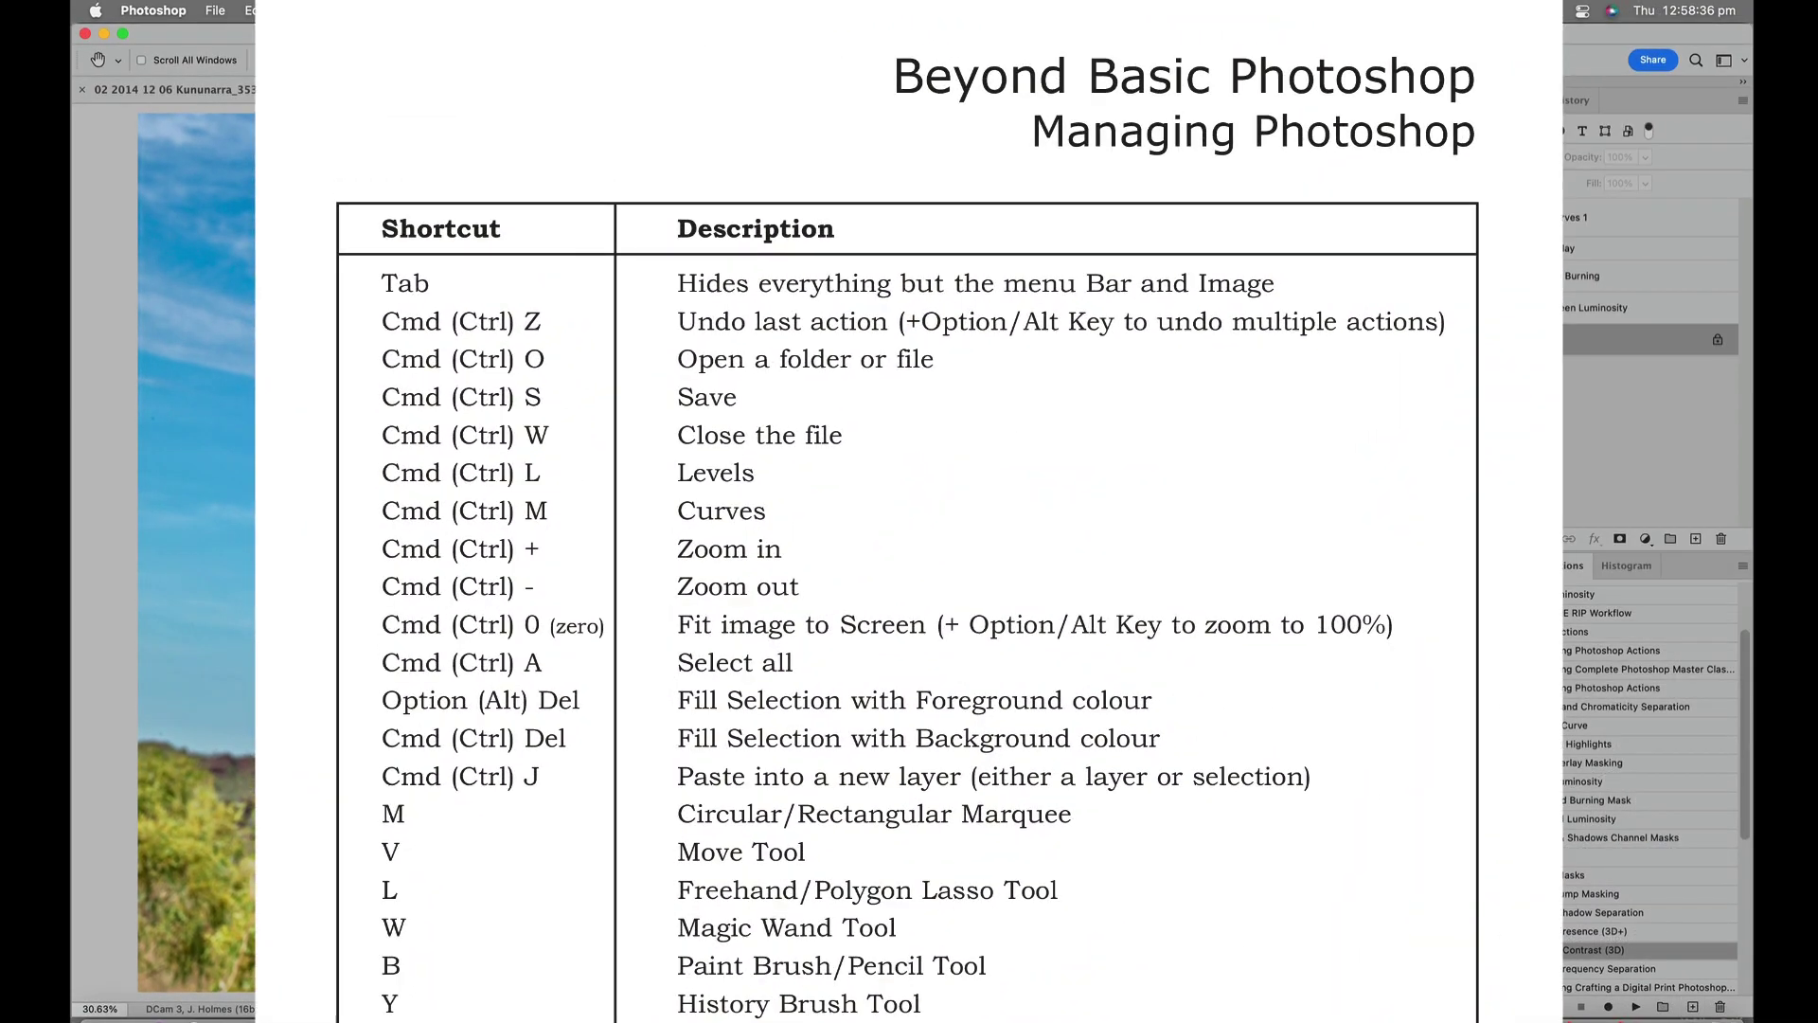
- Select the Brush tool, reset colours to black and white, and swap them so white paints
key(b)
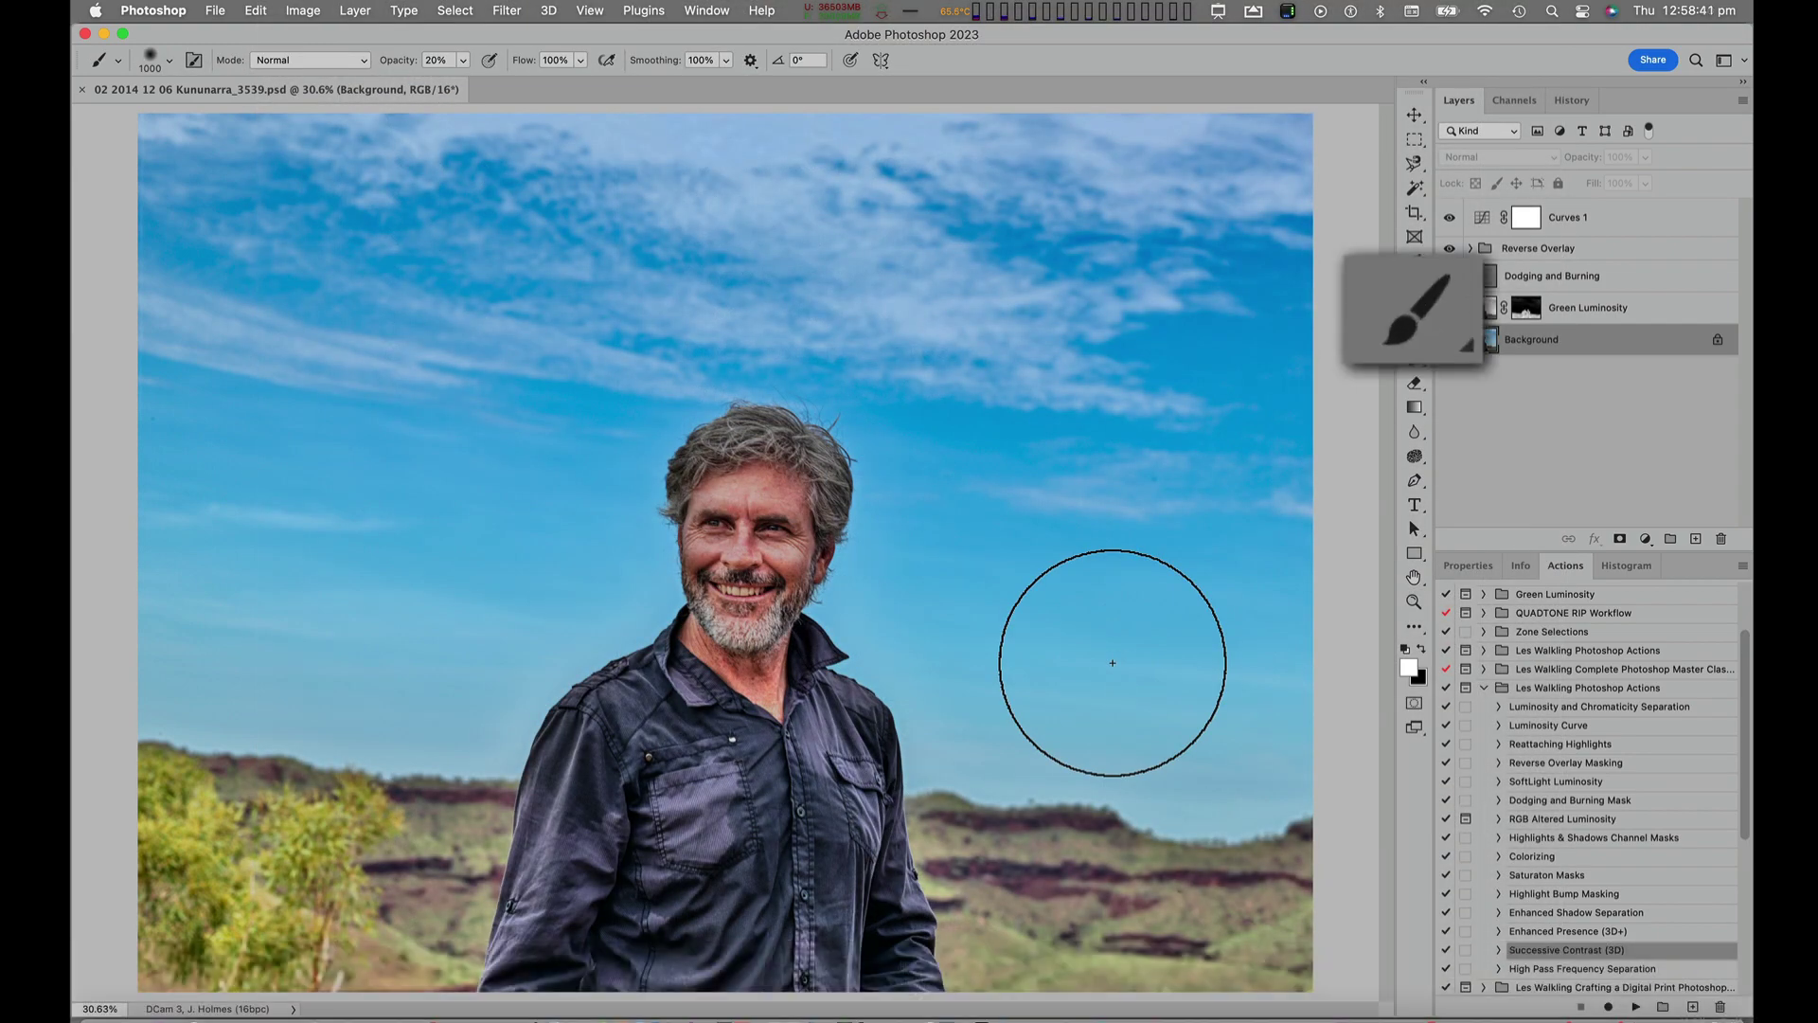
key(d)
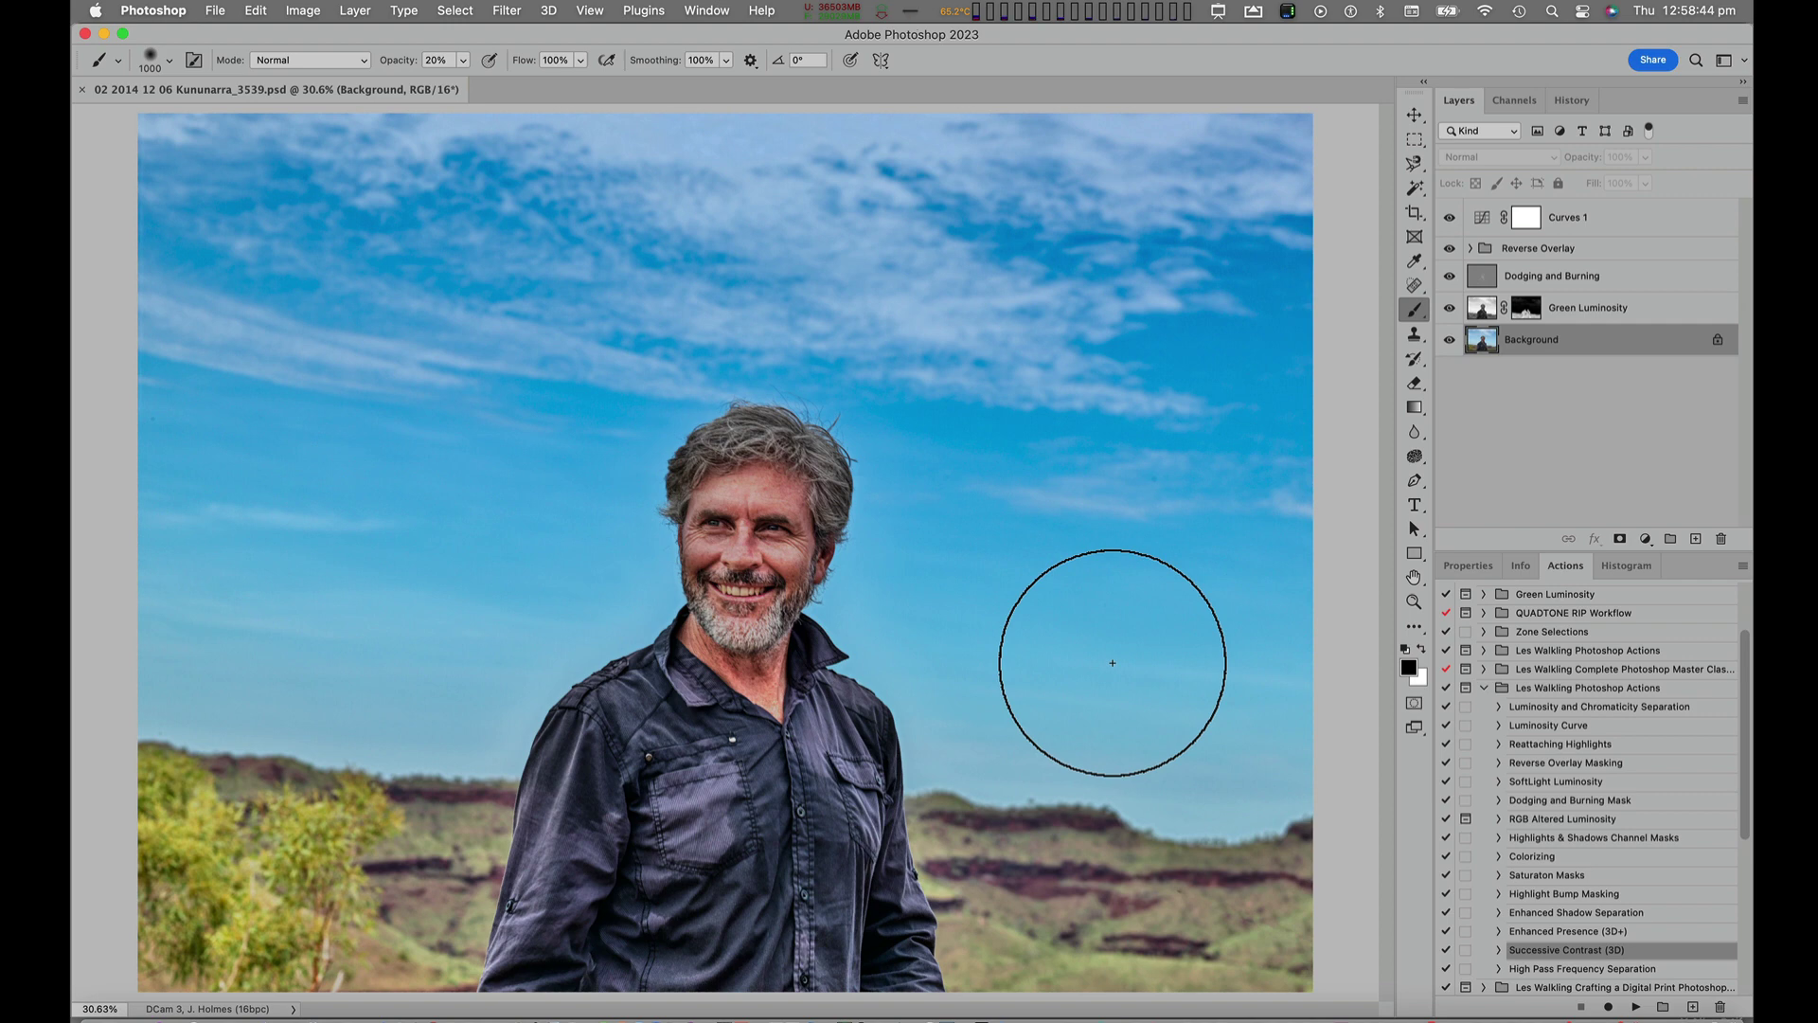
key(x)
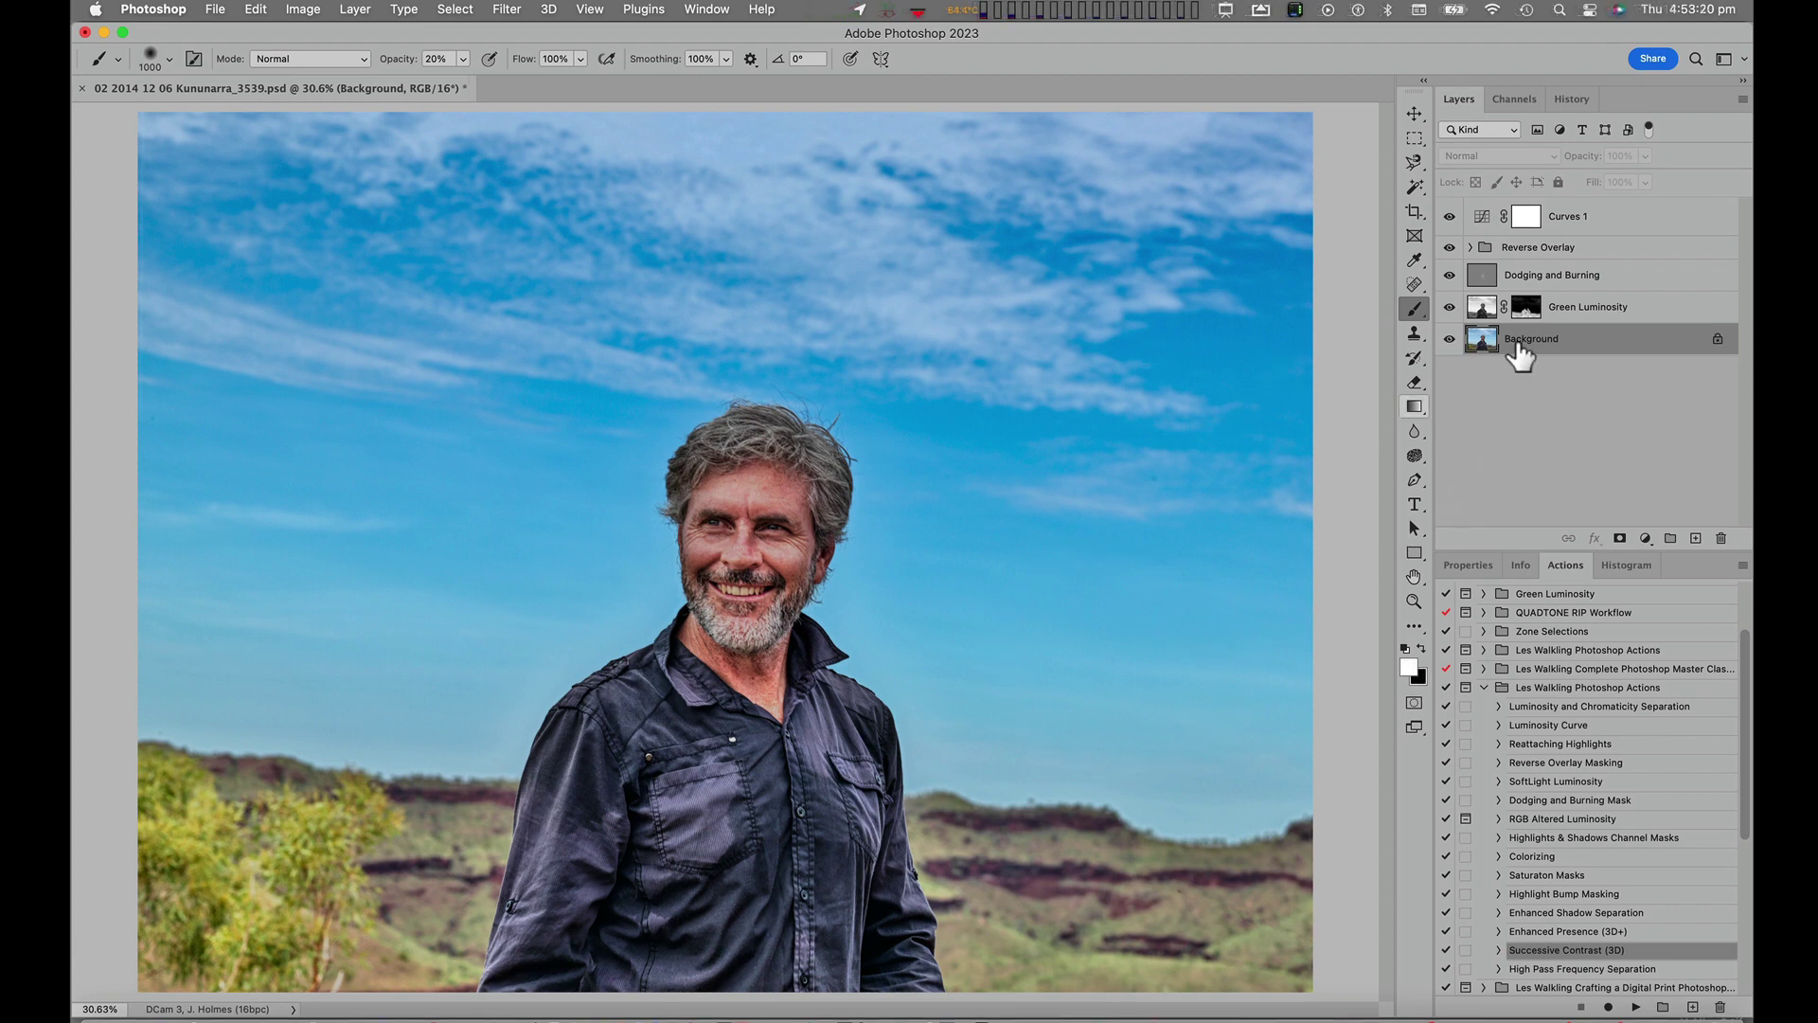
- Add a new Layer 1 above Curves 1
click(1647, 225)
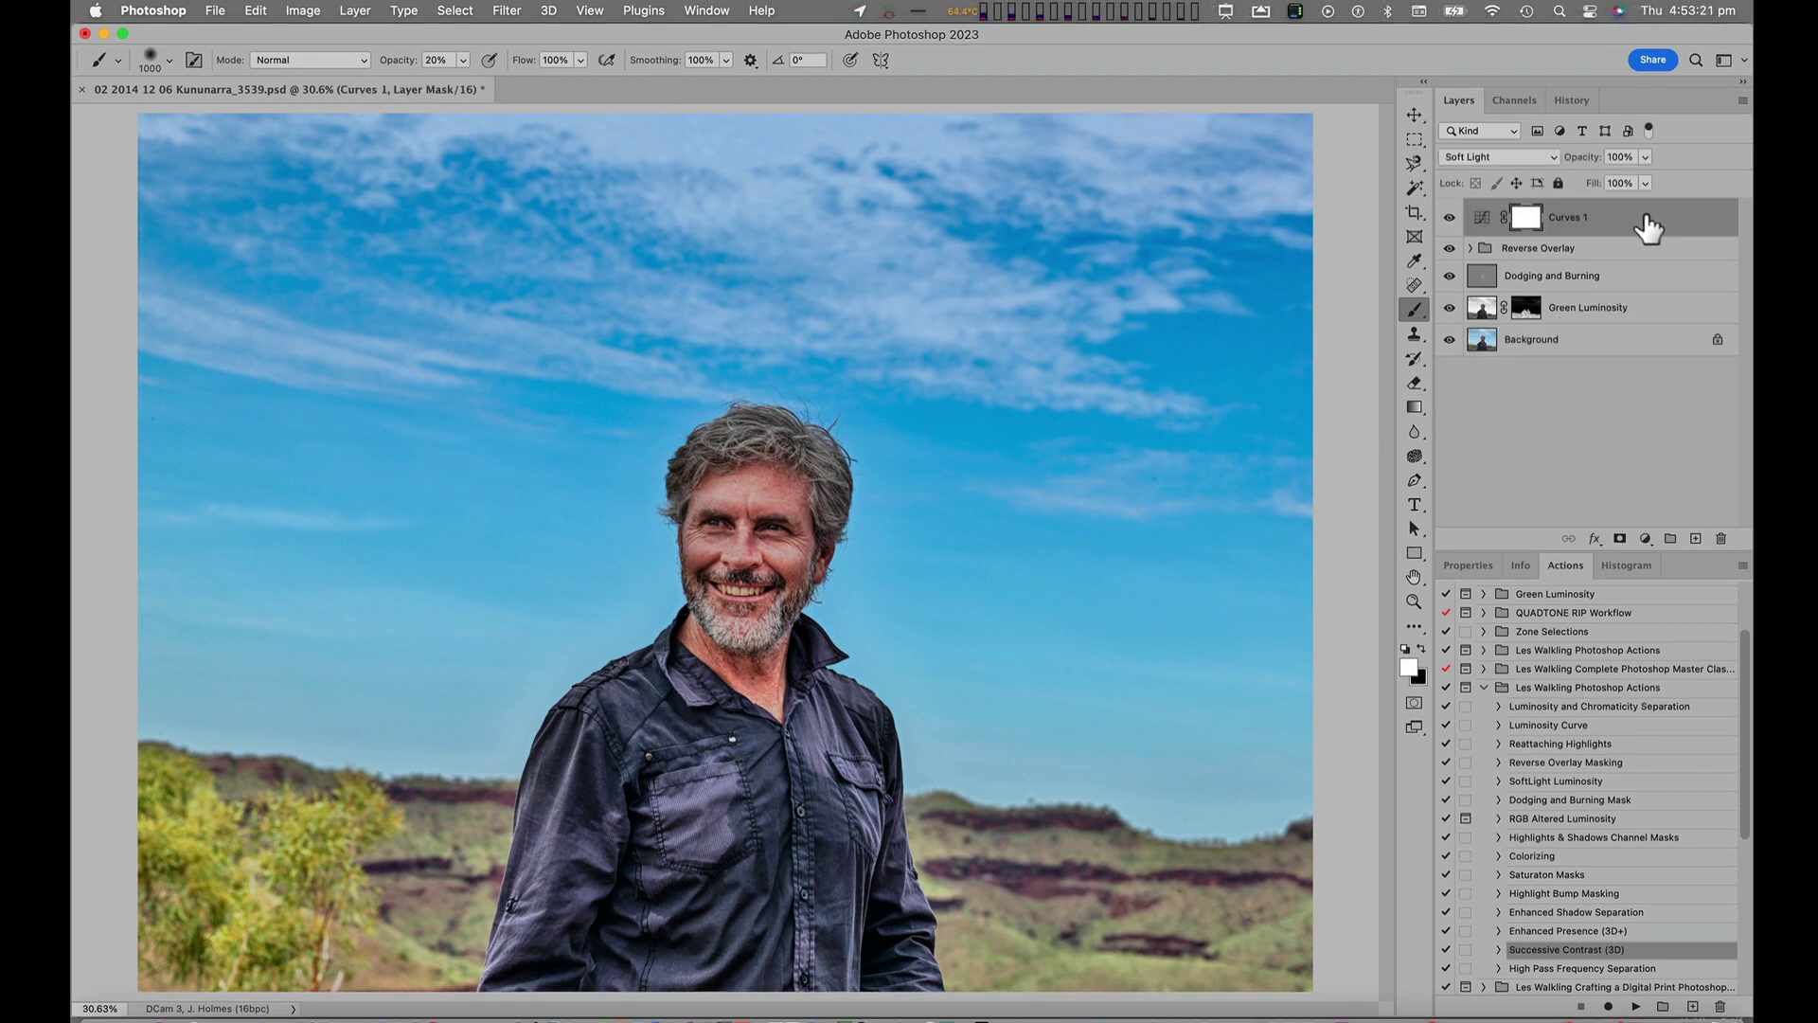
key(super+shift+n)
key(Return)
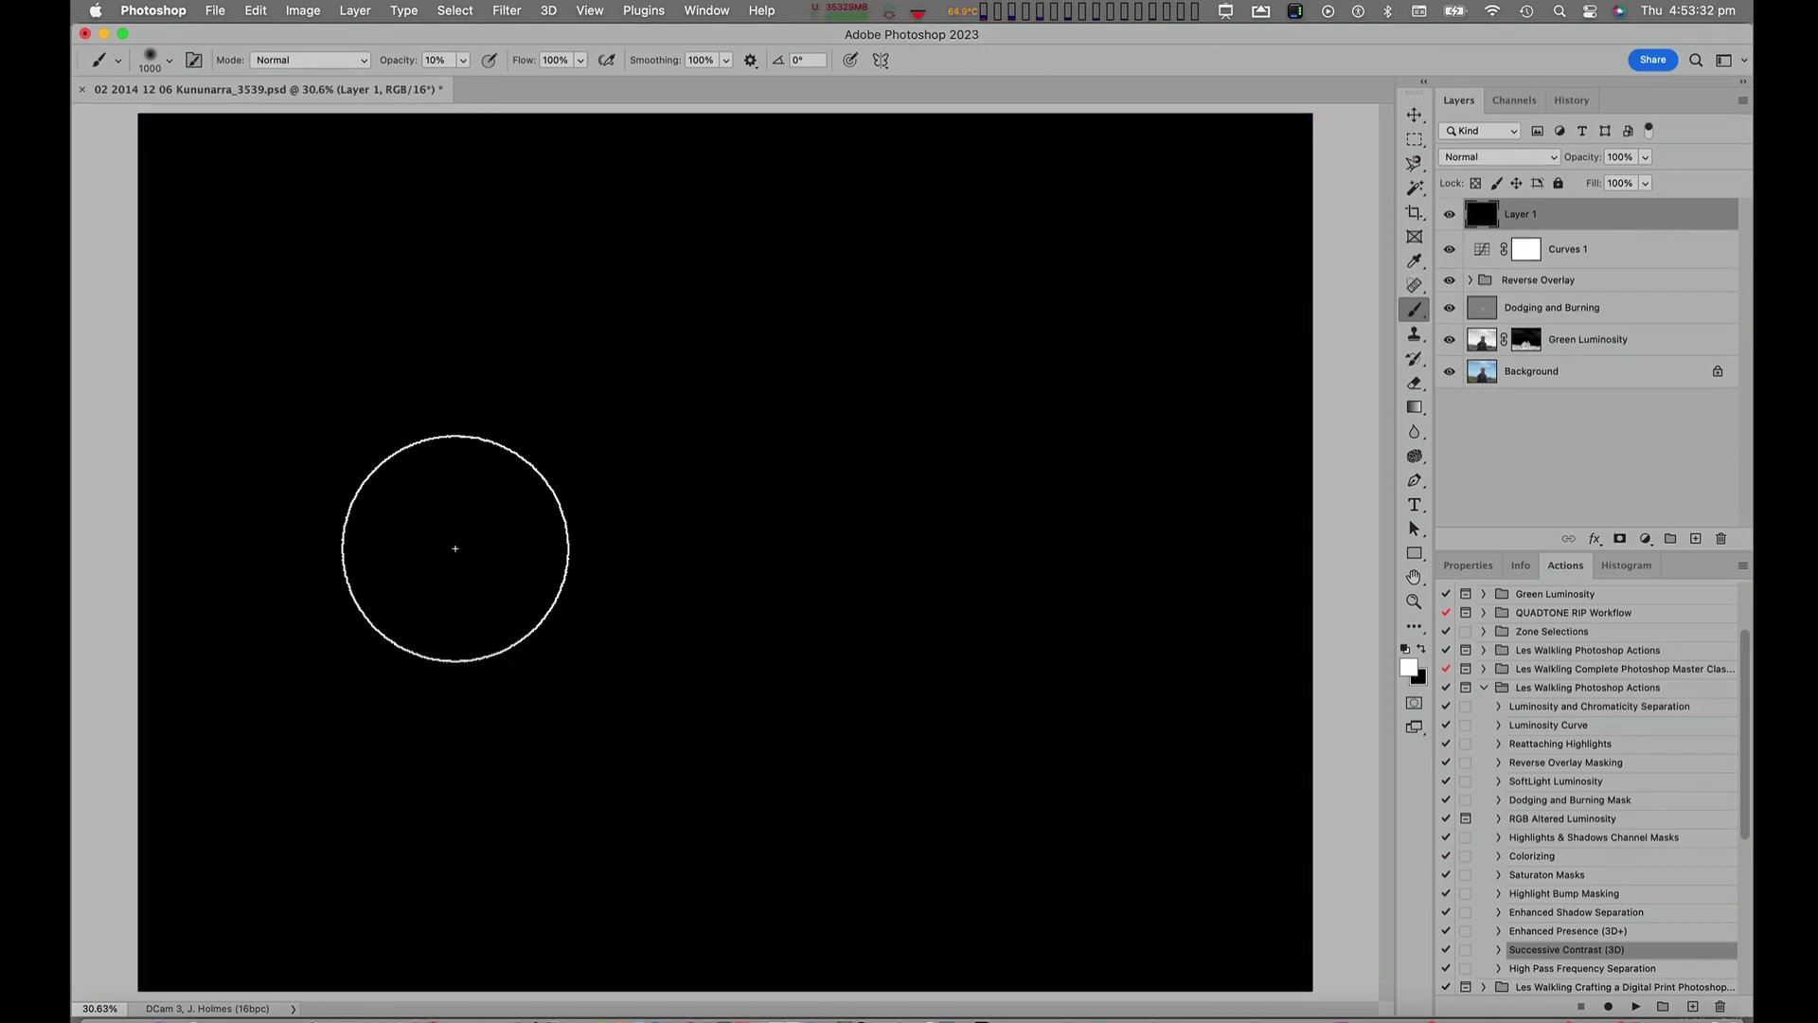
- Paint white test dabs on Layer 1 at 10% and 100% opacity, then 10% flow
click(456, 549)
key(1)
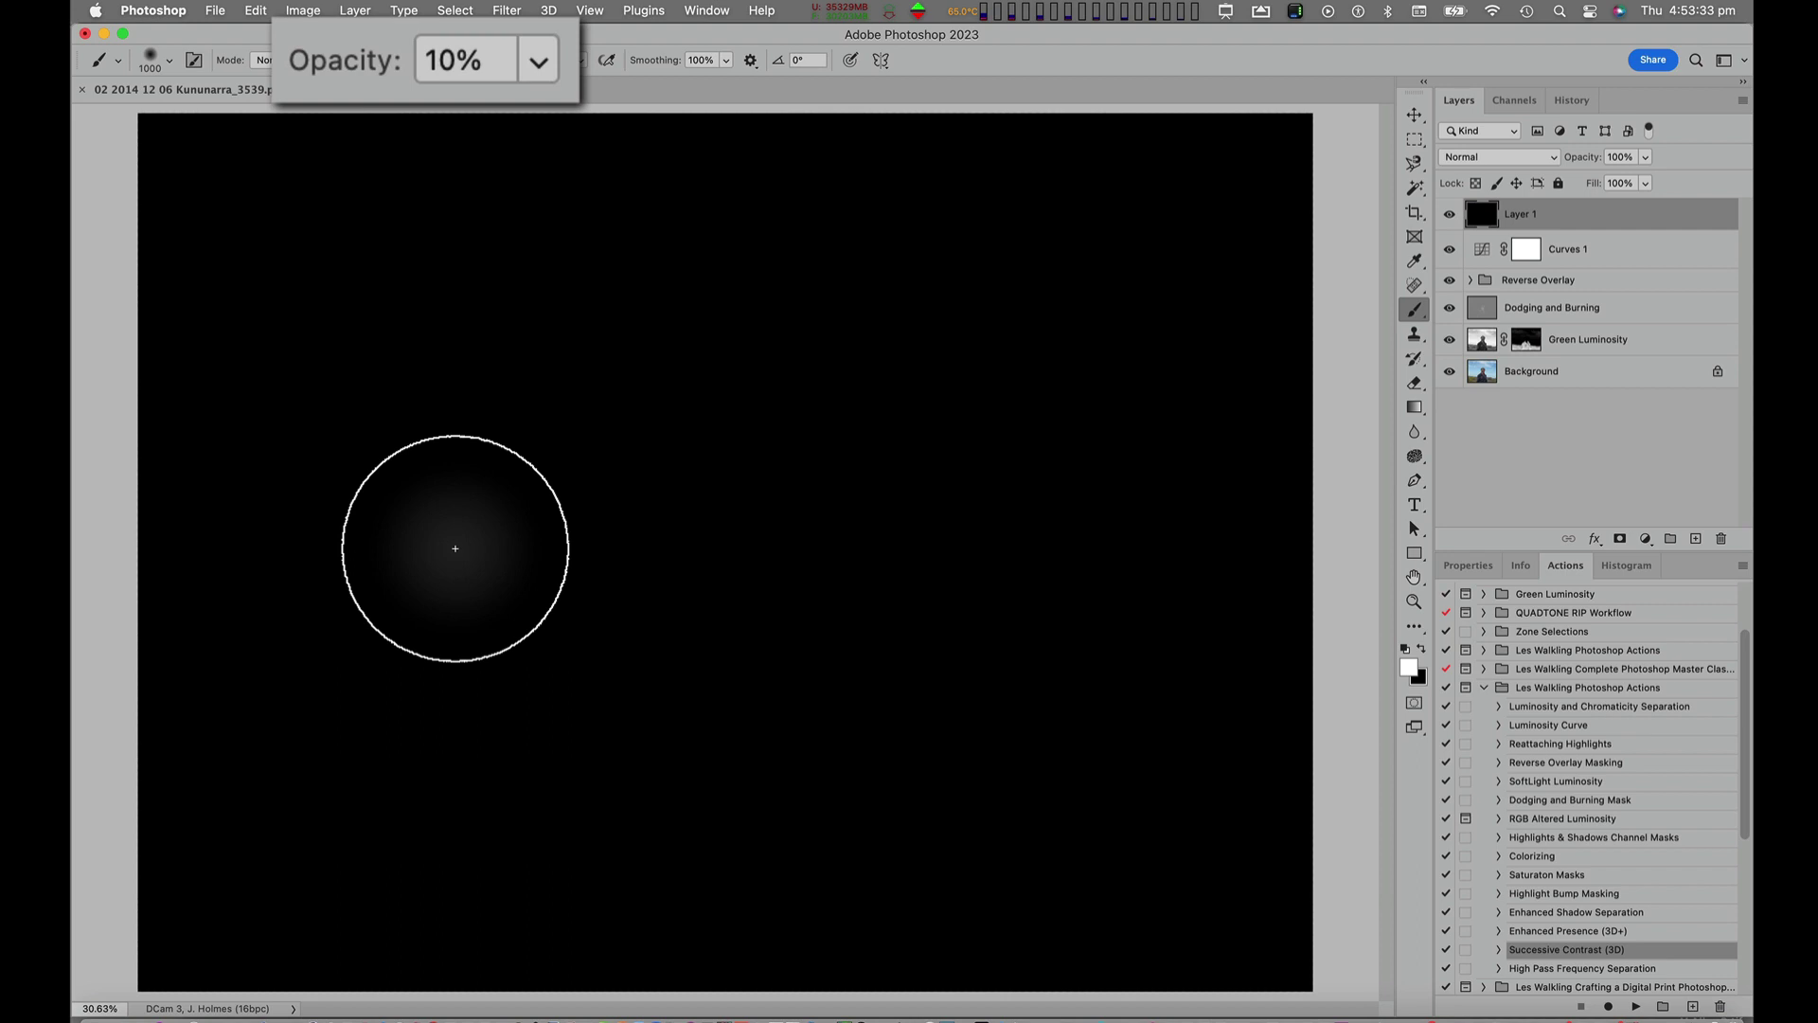
key(0)
click(689, 556)
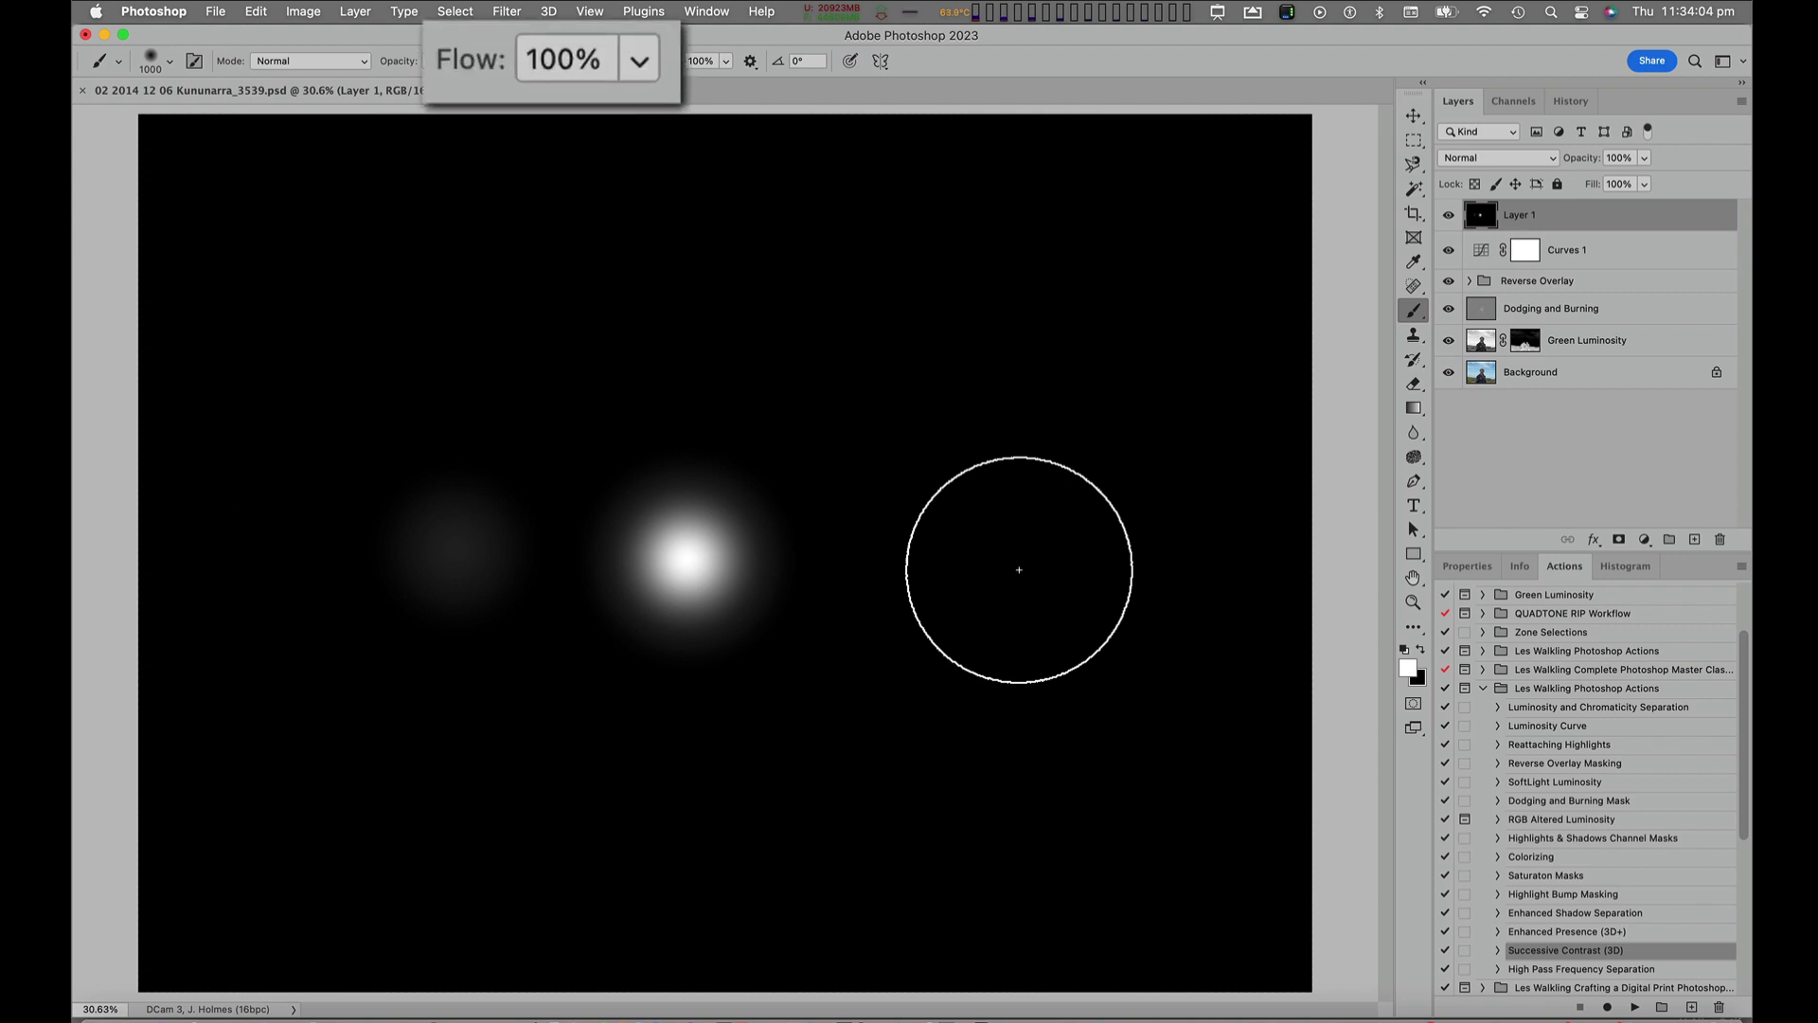
key(shift)
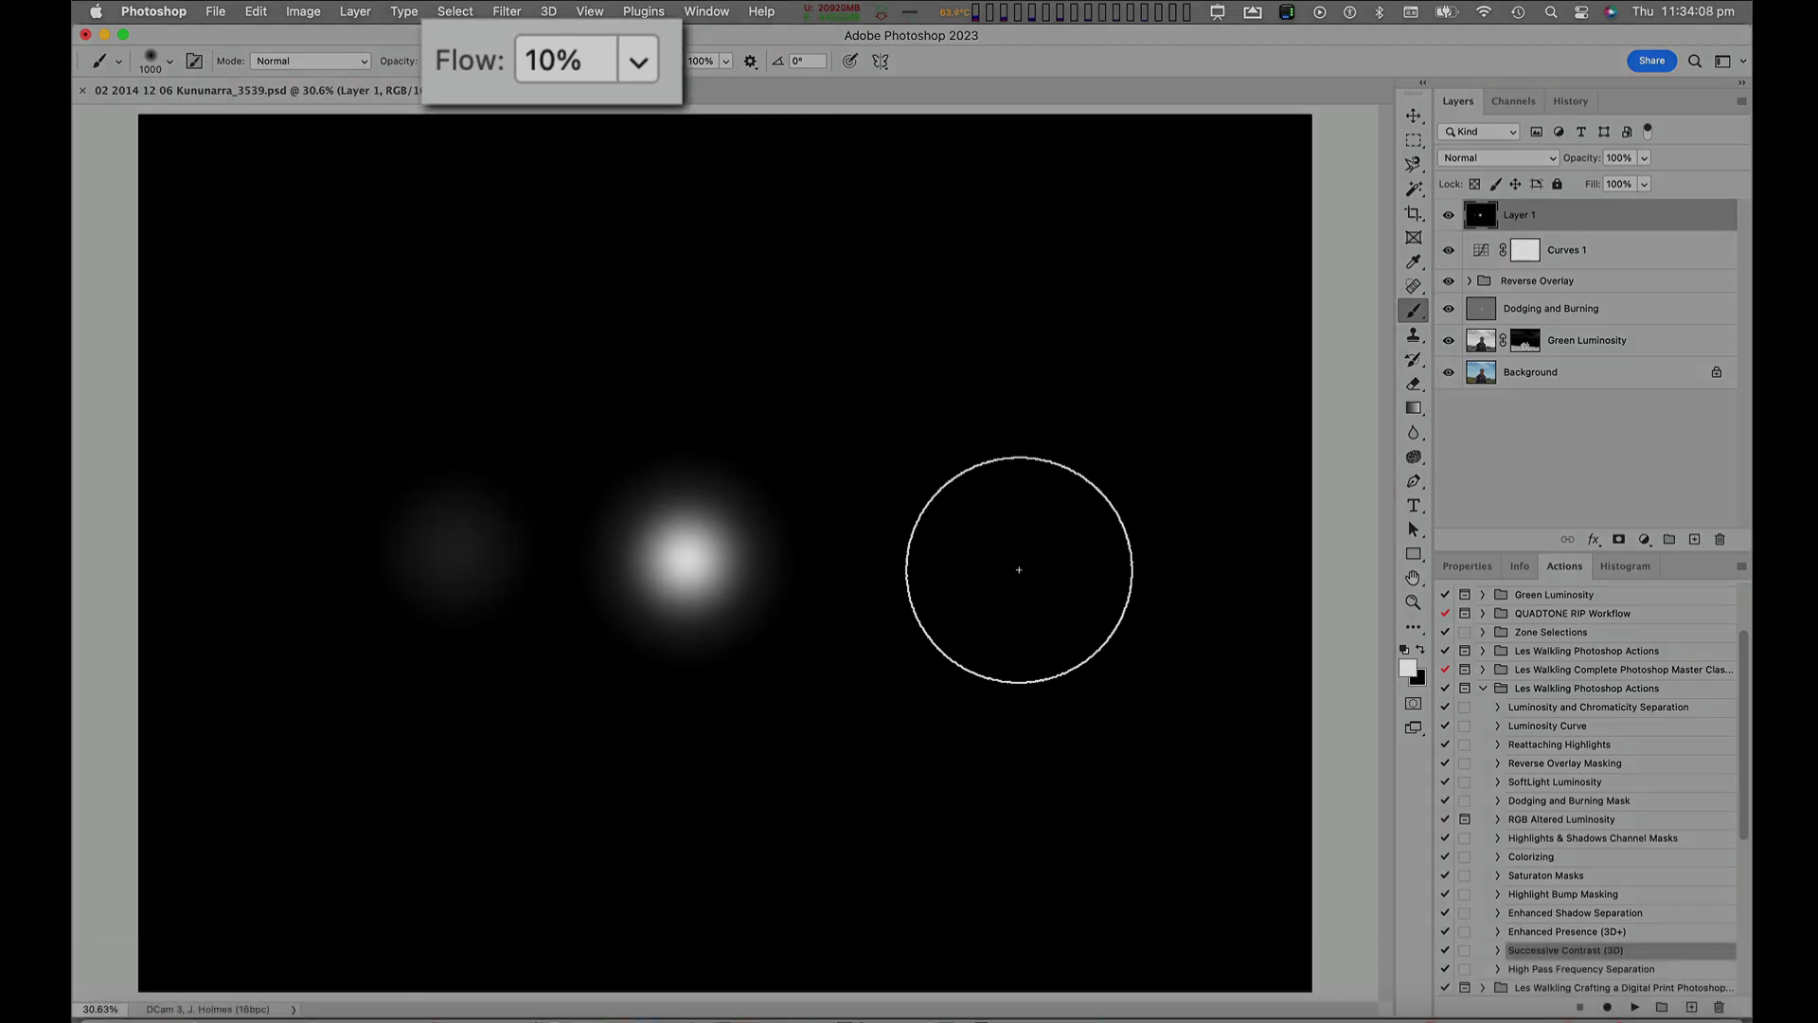
mouse_move(1019, 569)
mouse_down()
mouse_move(1023, 644)
mouse_move(1061, 638)
mouse_move(1084, 605)
mouse_move(1064, 534)
mouse_move(1018, 517)
mouse_move(952, 570)
mouse_move(966, 649)
mouse_move(1076, 675)
mouse_move(1109, 650)
mouse_move(1127, 587)
mouse_move(1055, 514)
mouse_move(962, 550)
mouse_move(980, 641)
mouse_move(1059, 612)
mouse_move(991, 546)
mouse_move(1020, 636)
mouse_move(1020, 596)
mouse_move(1076, 640)
mouse_move(980, 601)
mouse_move(1049, 585)
mouse_move(980, 619)
mouse_move(998, 584)
mouse_up()
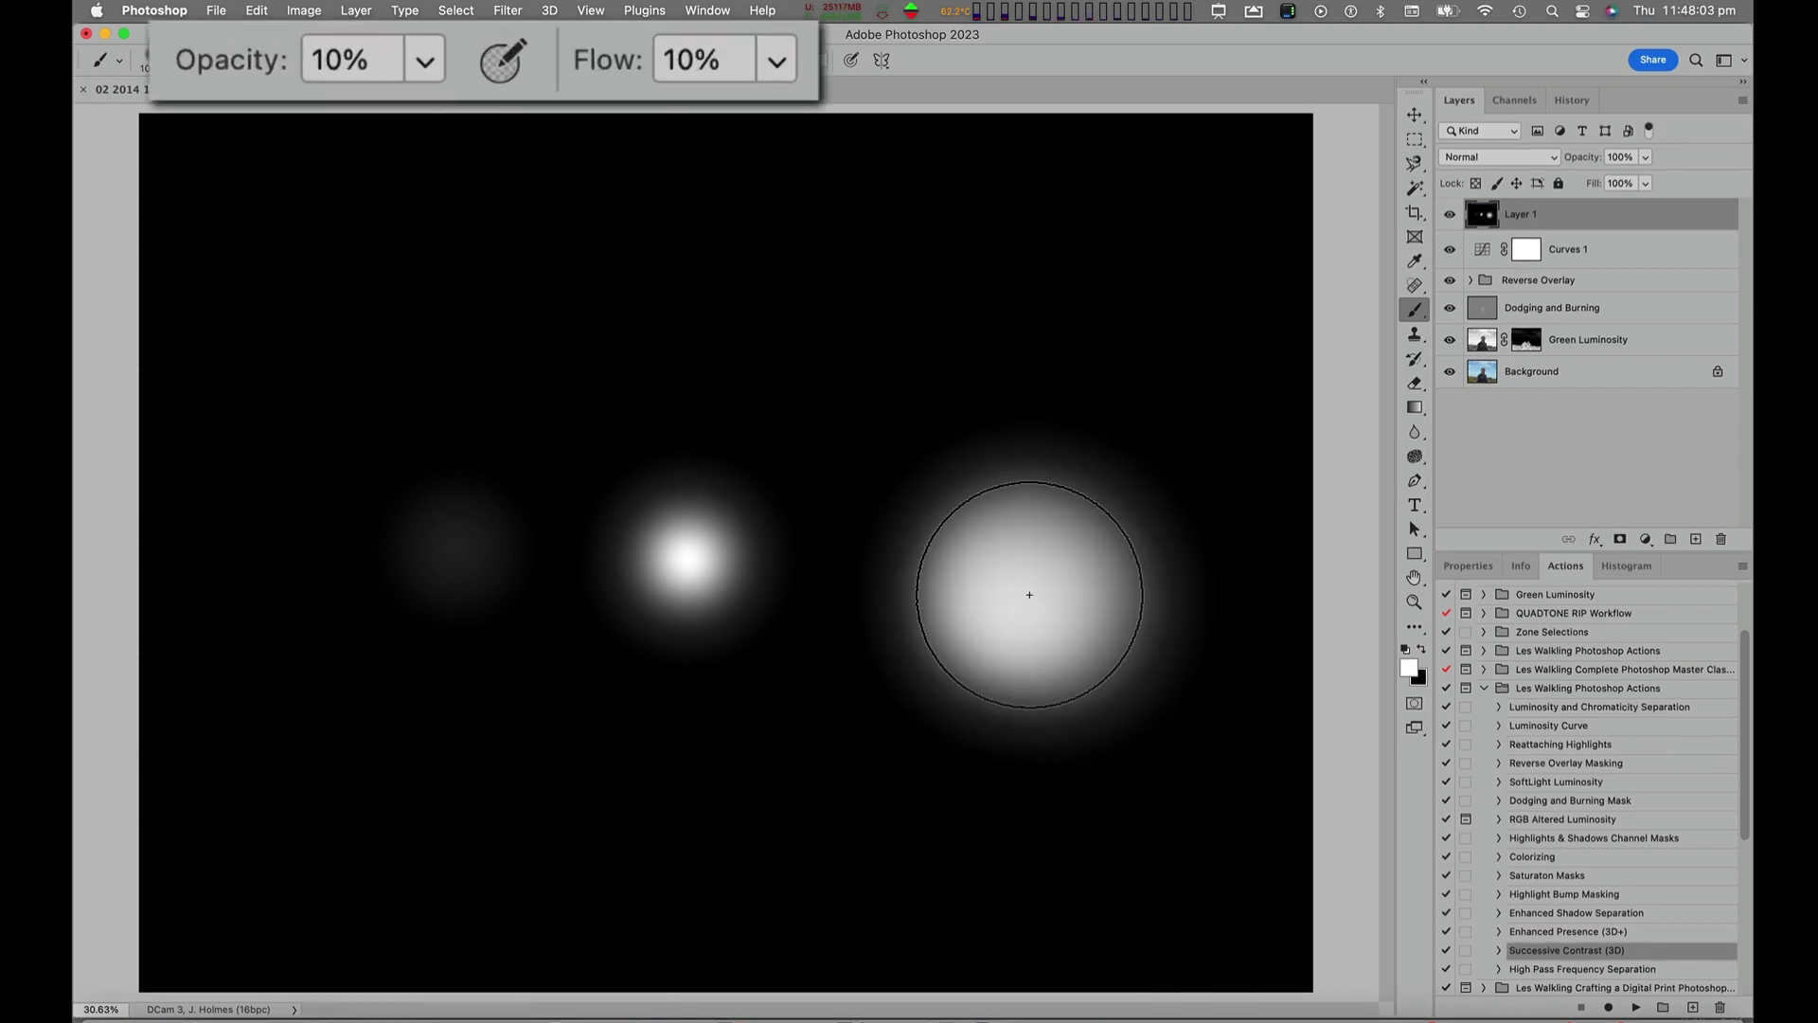
- Paint a faint grey horizontal band across the lower part of Layer 1
mouse_move(329, 751)
mouse_down()
mouse_move(1020, 802)
mouse_move(1202, 787)
mouse_up()
drag(321, 799, 990, 840)
mouse_move(217, 835)
mouse_down()
mouse_move(578, 869)
mouse_move(1193, 863)
mouse_up()
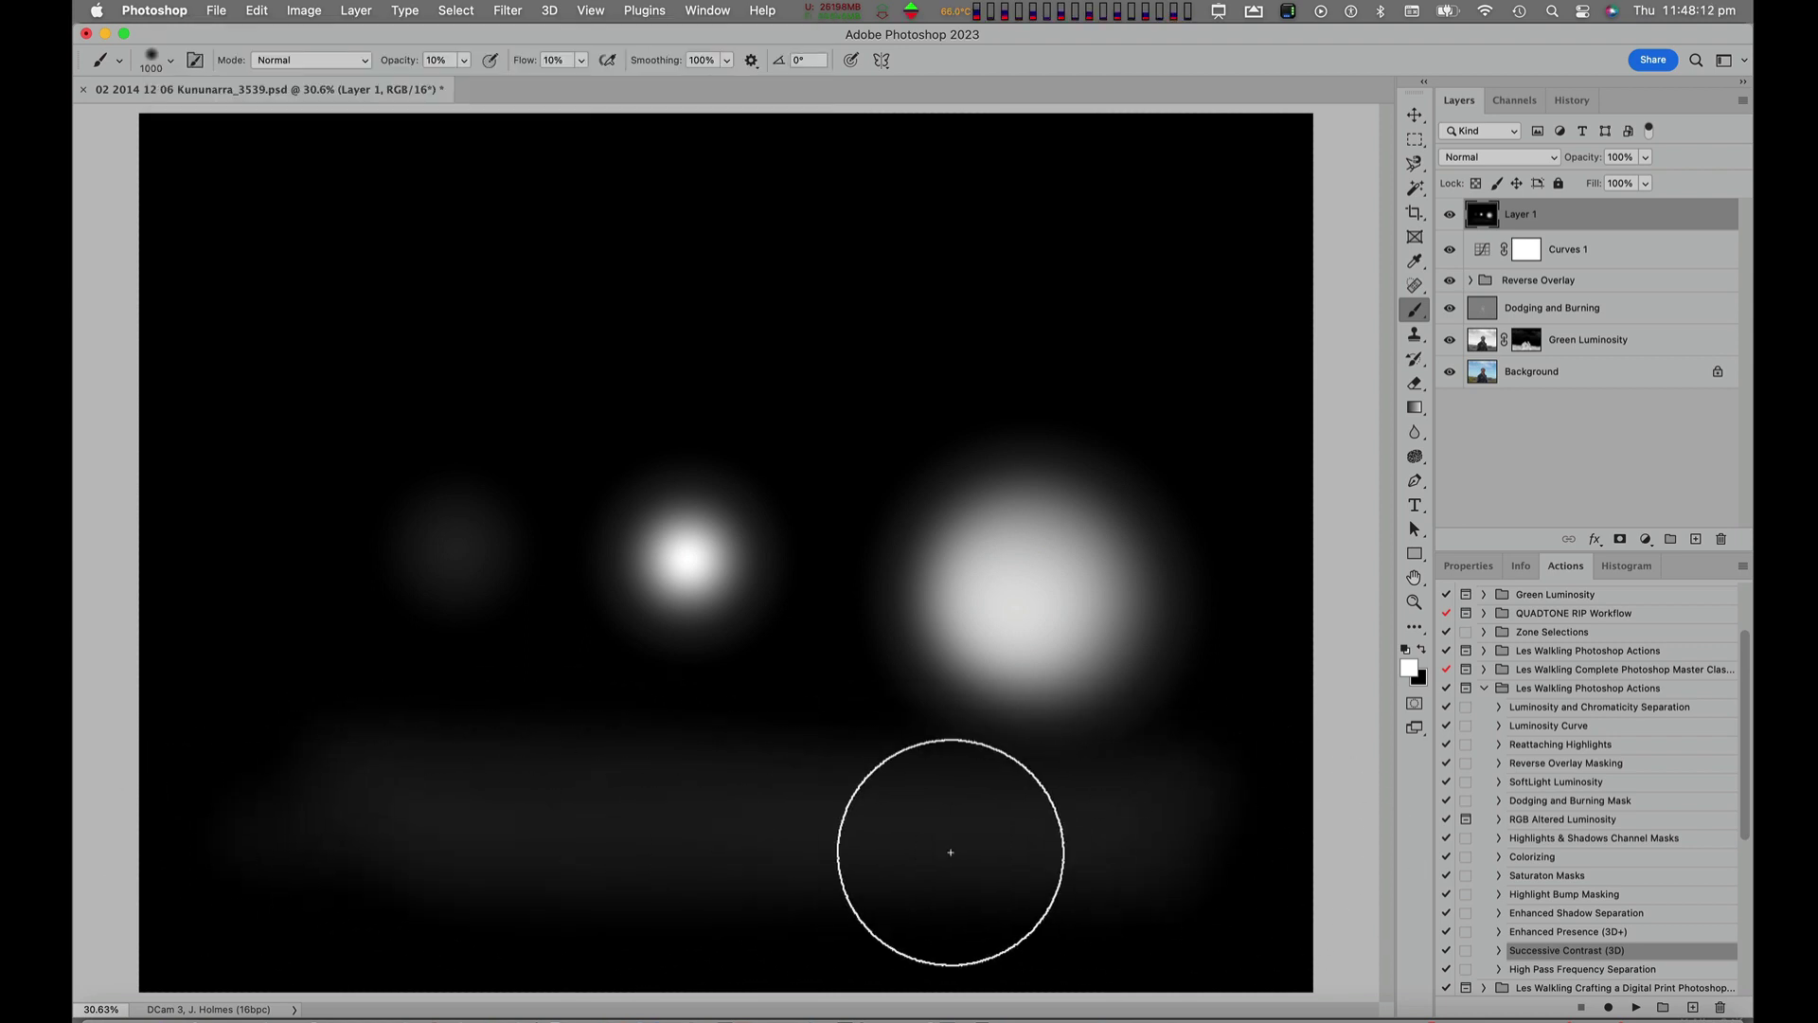
mouse_move(261, 828)
mouse_down()
mouse_move(878, 827)
mouse_move(888, 840)
mouse_move(272, 831)
mouse_move(905, 840)
mouse_move(406, 820)
mouse_move(969, 852)
mouse_move(799, 856)
mouse_move(488, 827)
mouse_move(1060, 854)
mouse_up()
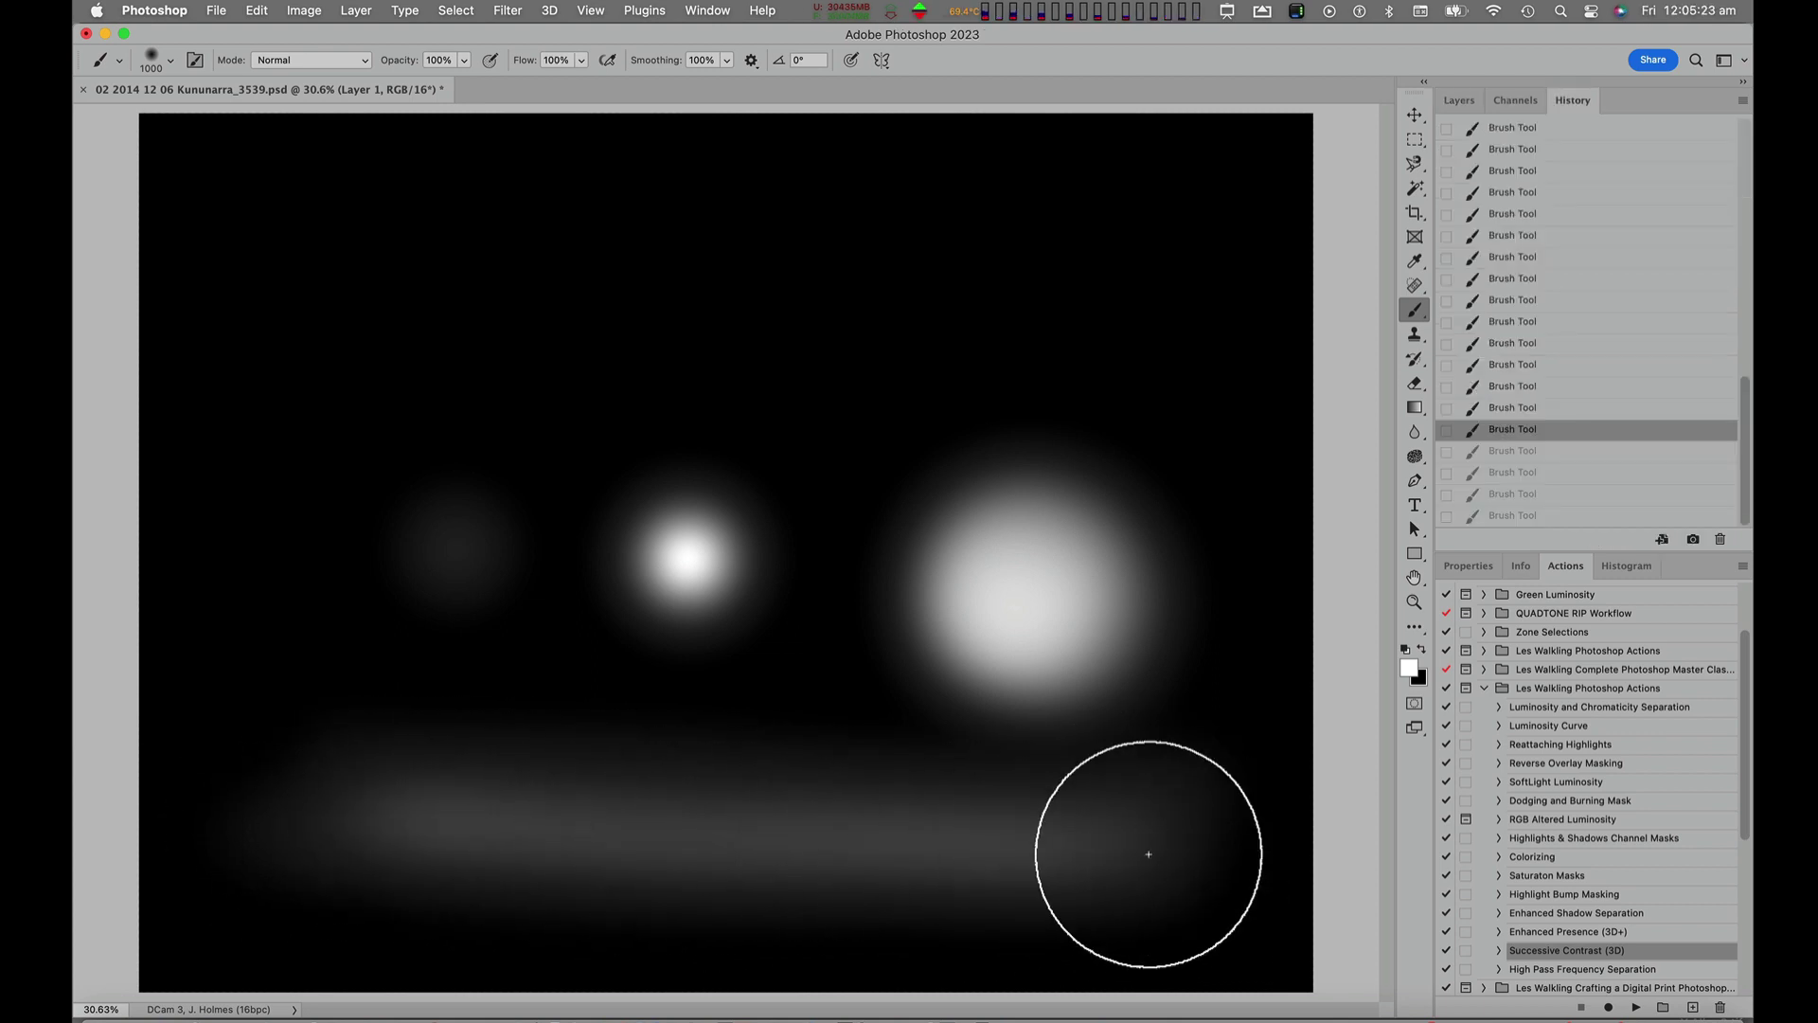
- Paint soft and hard white dots with a 500 px brush, then fill Layer 1 black
key(bracketleft)
key(bracketleft)
key(bracketleft)
key(bracketleft)
key(bracketleft)
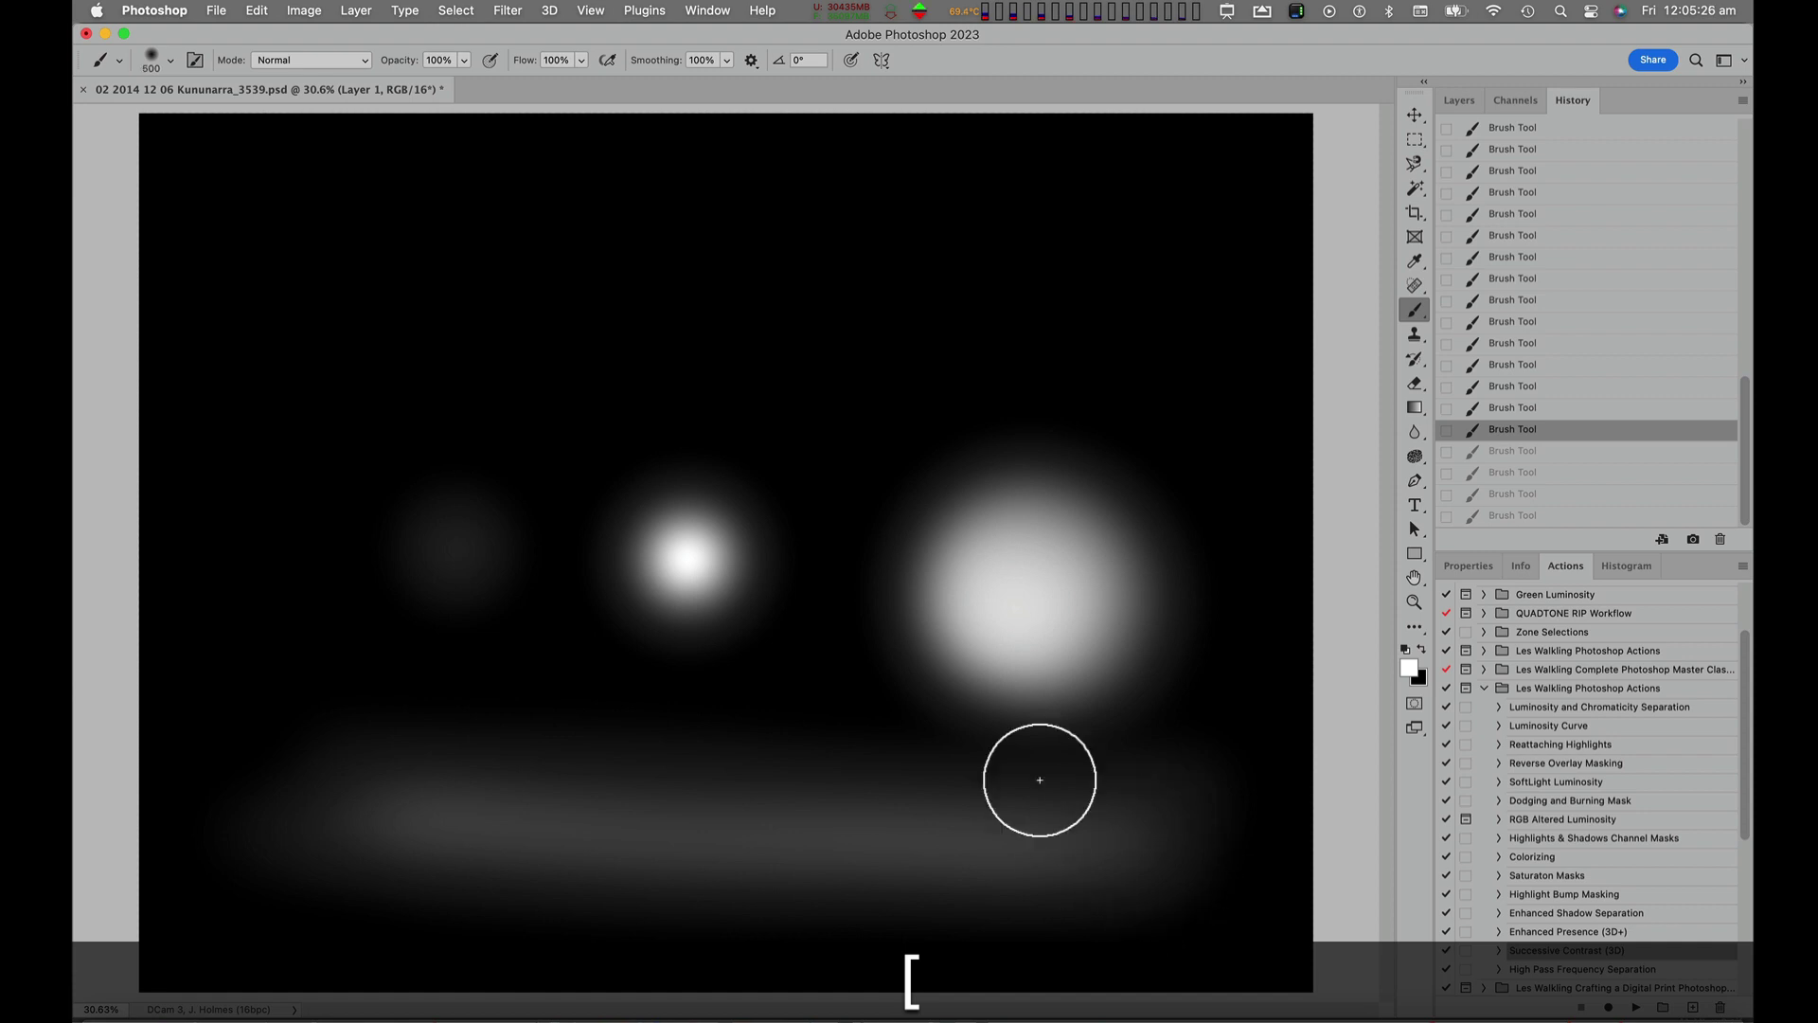
click(1046, 309)
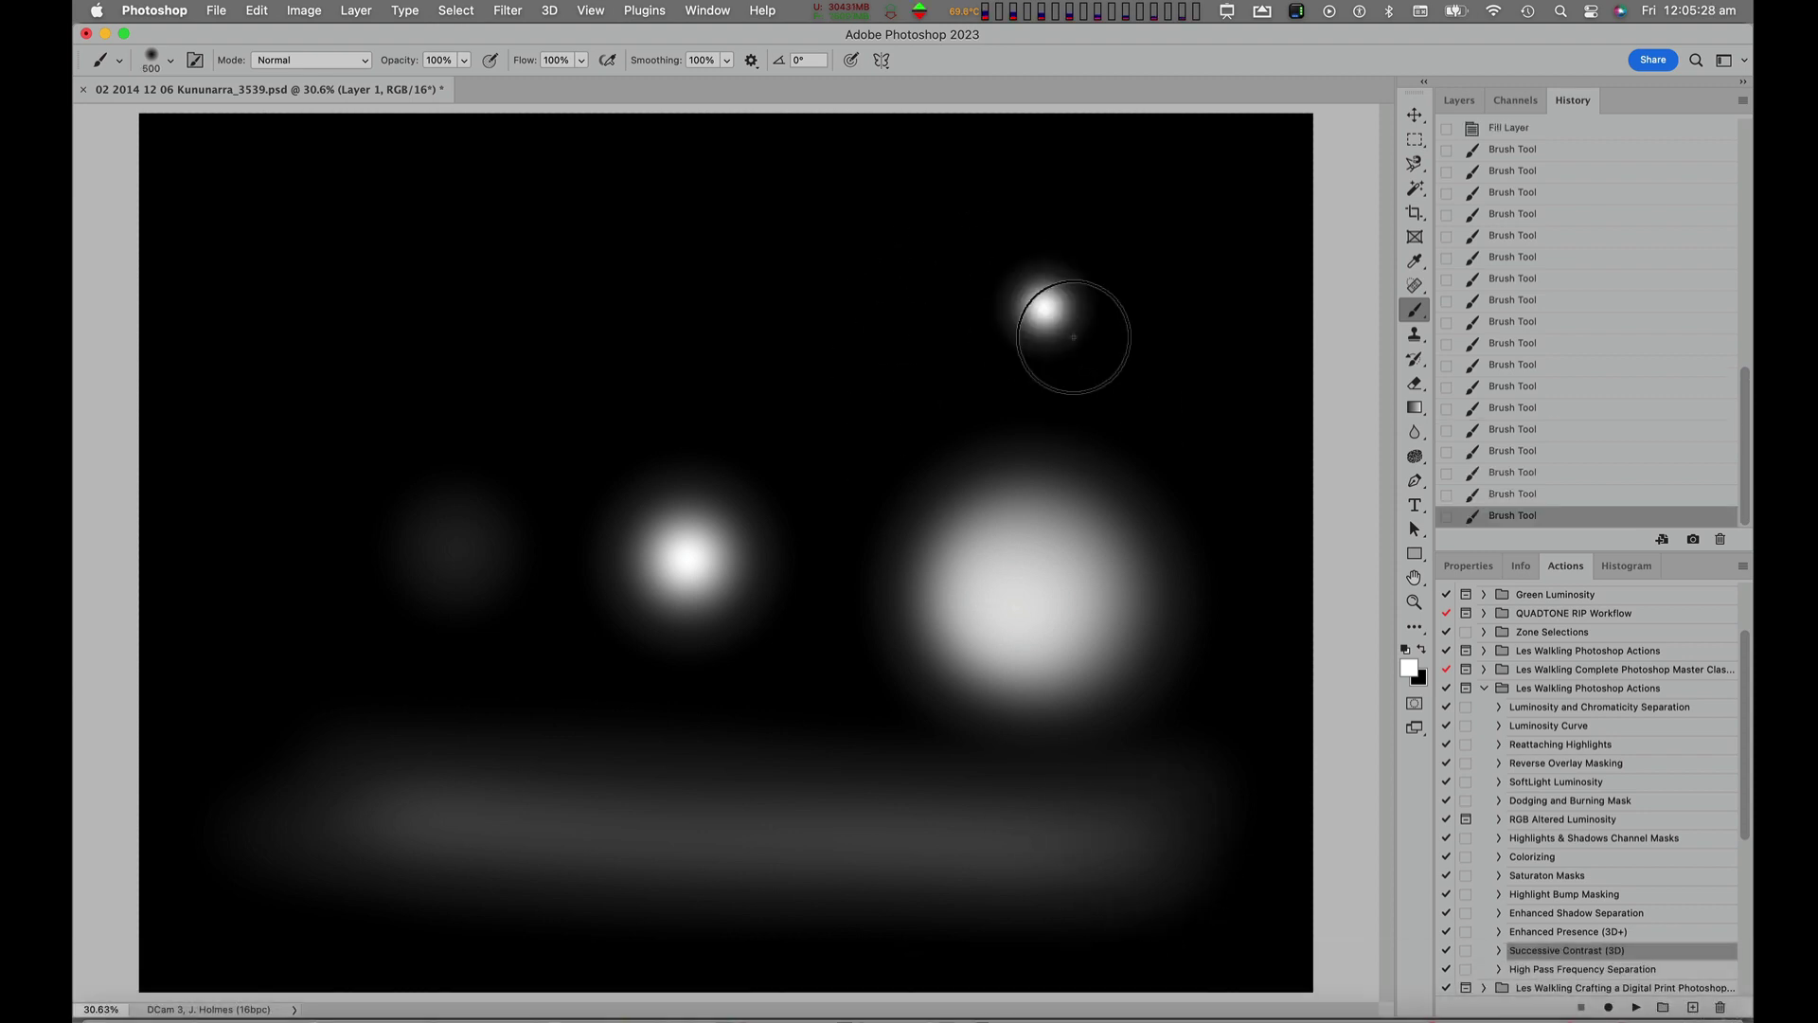
key(shift+bracketright)
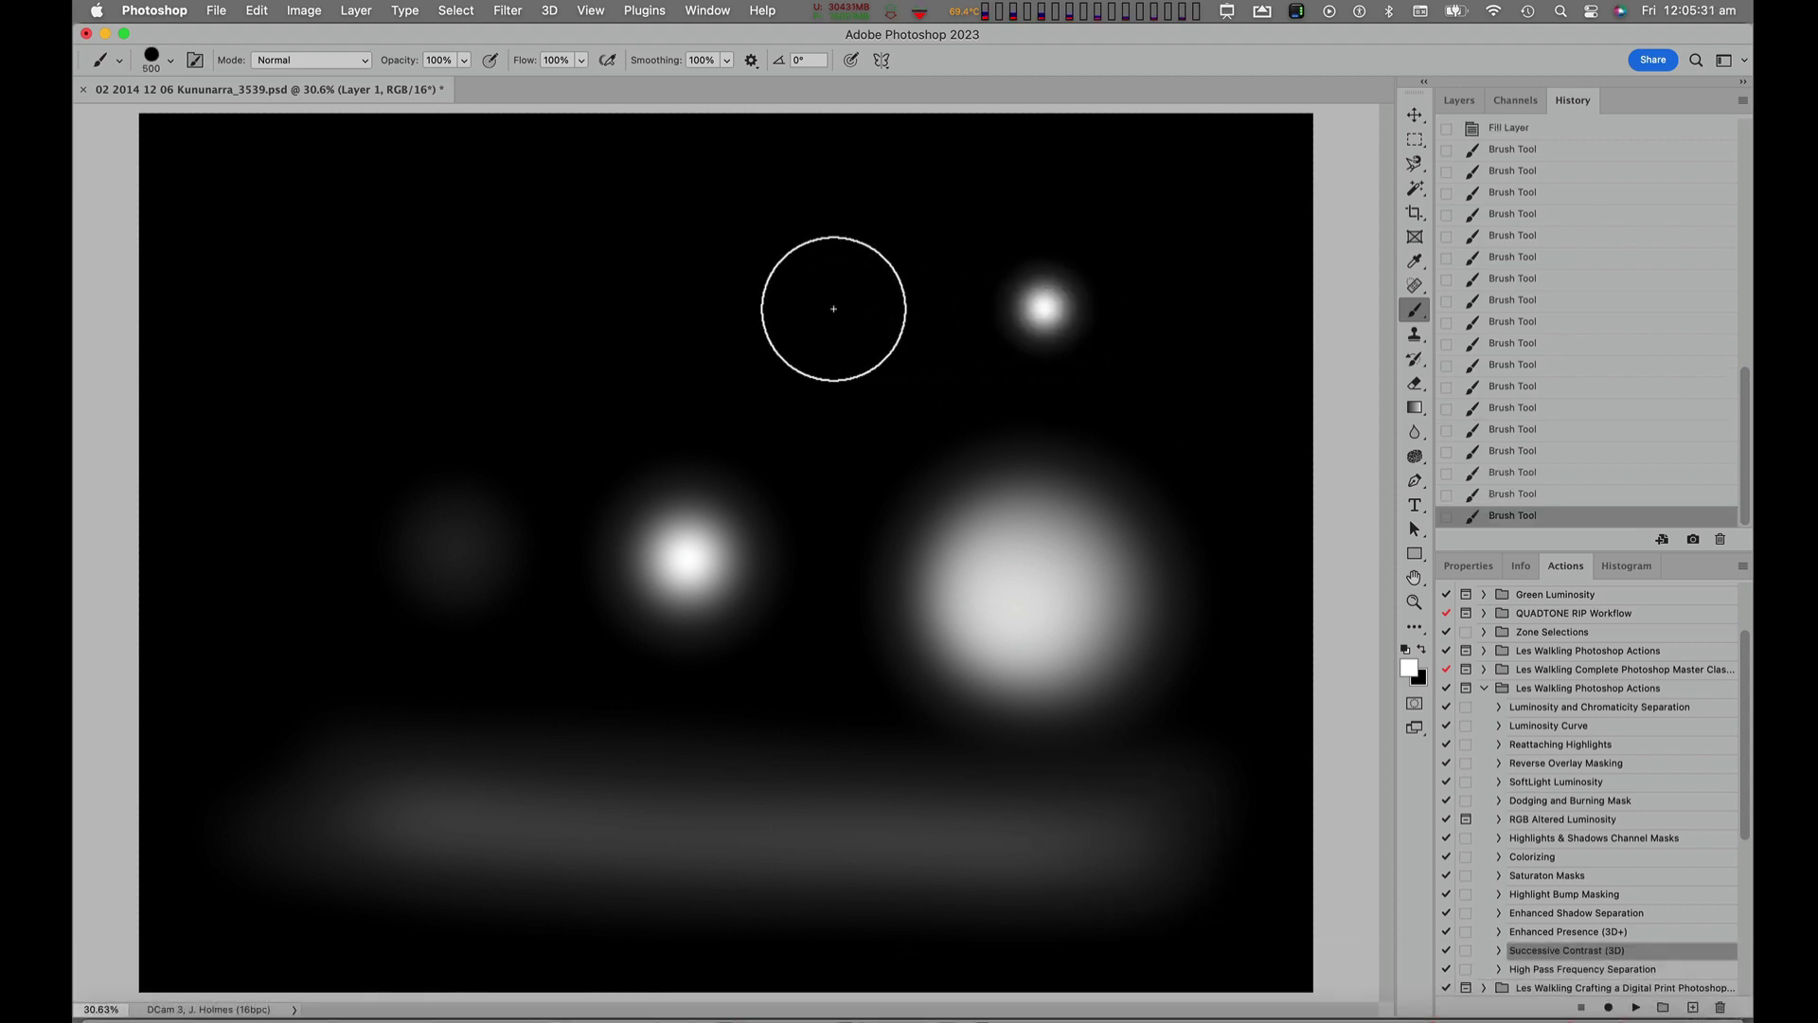
click(832, 305)
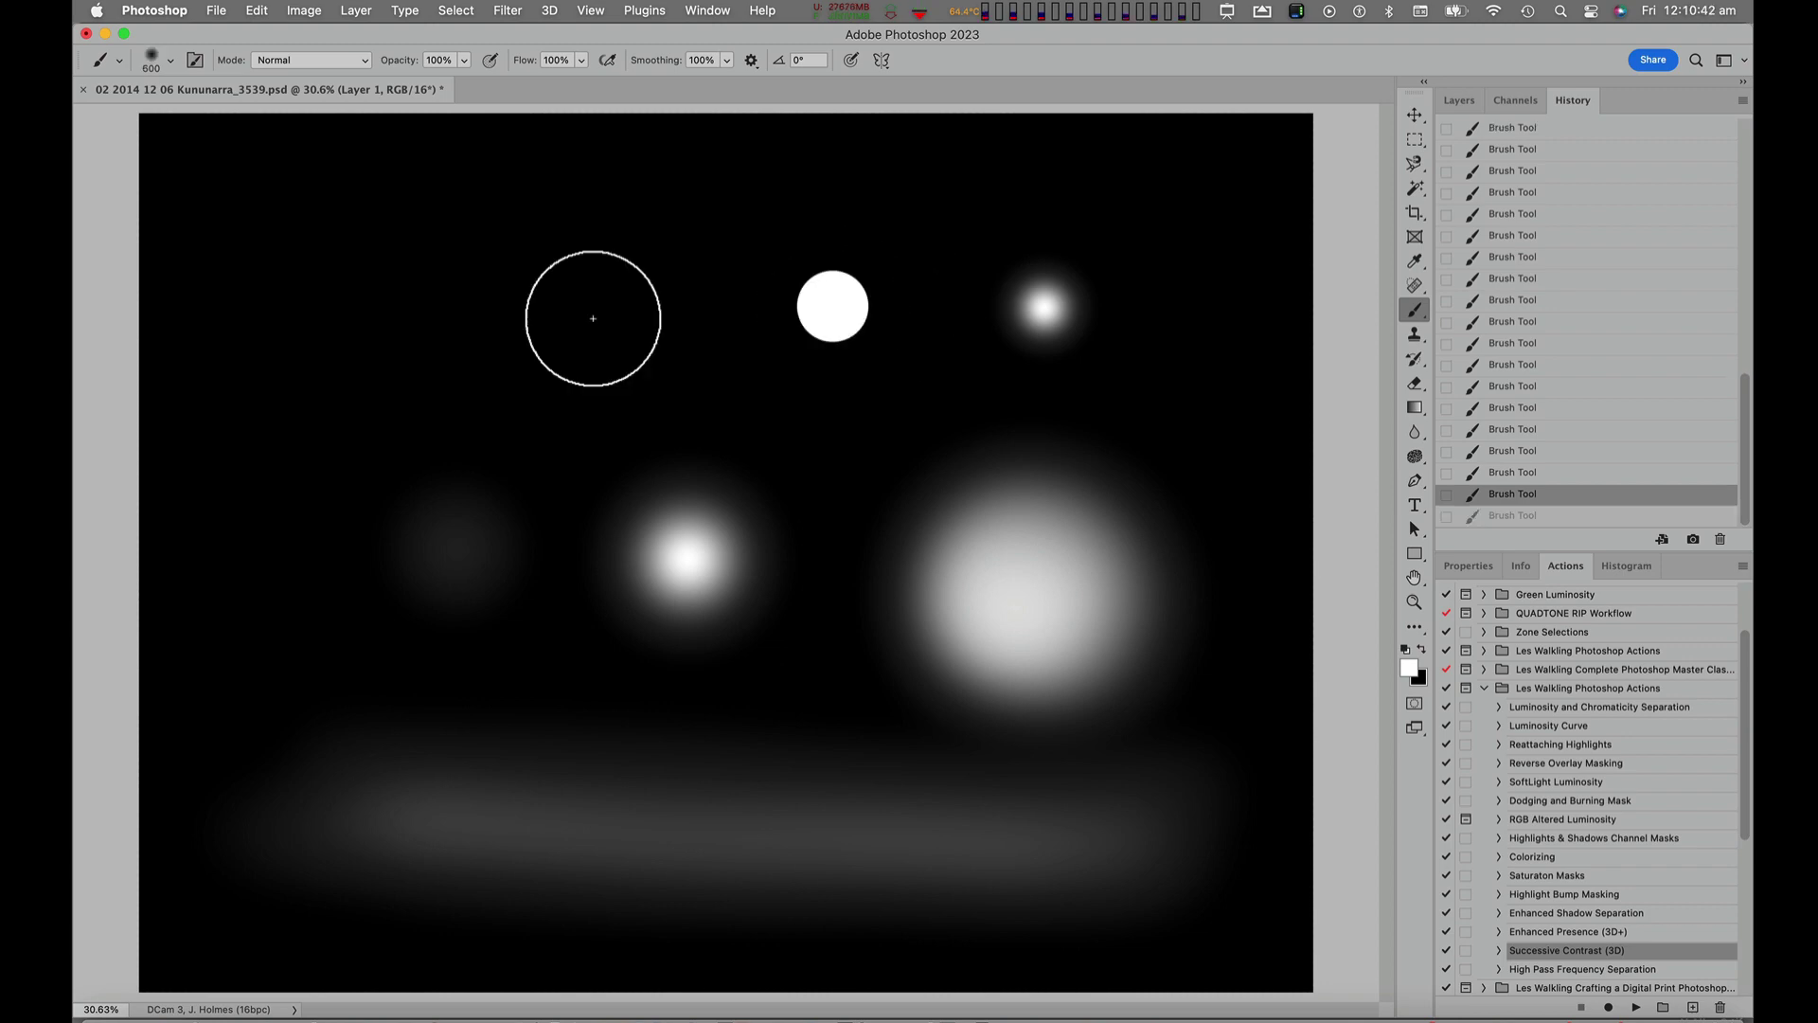
right_click(503, 303)
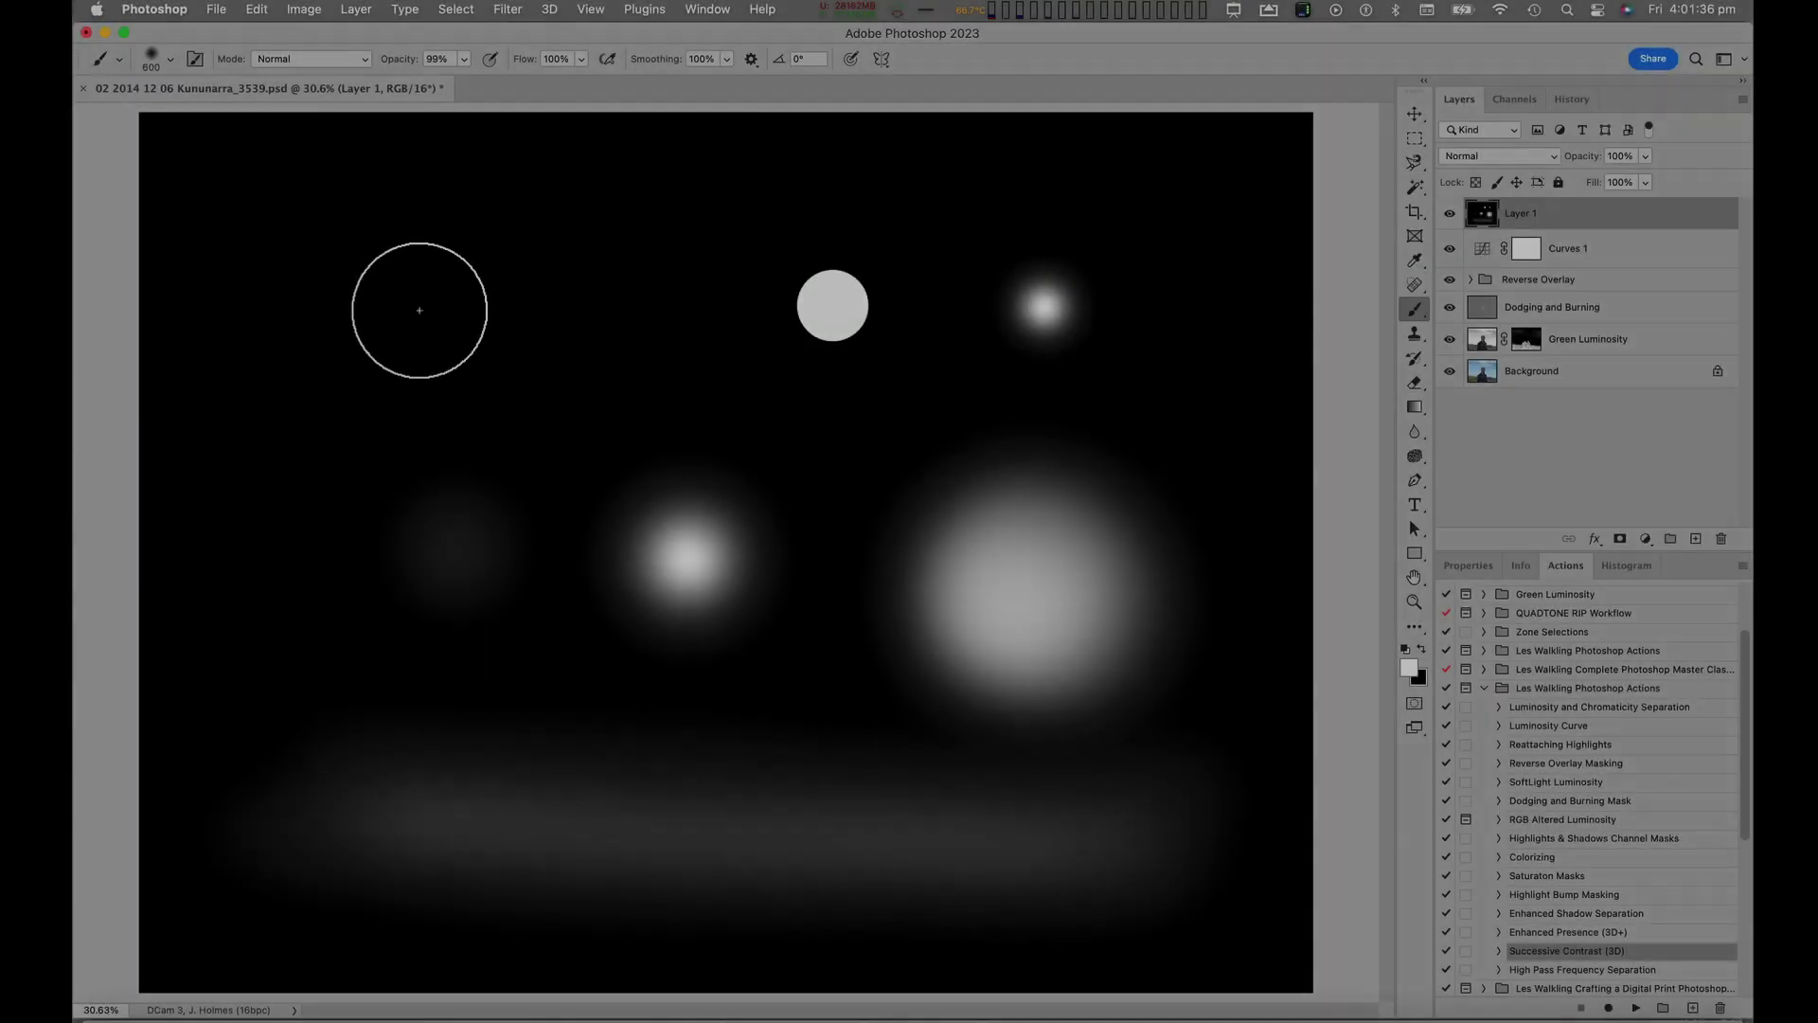
key(super+BackSpace)
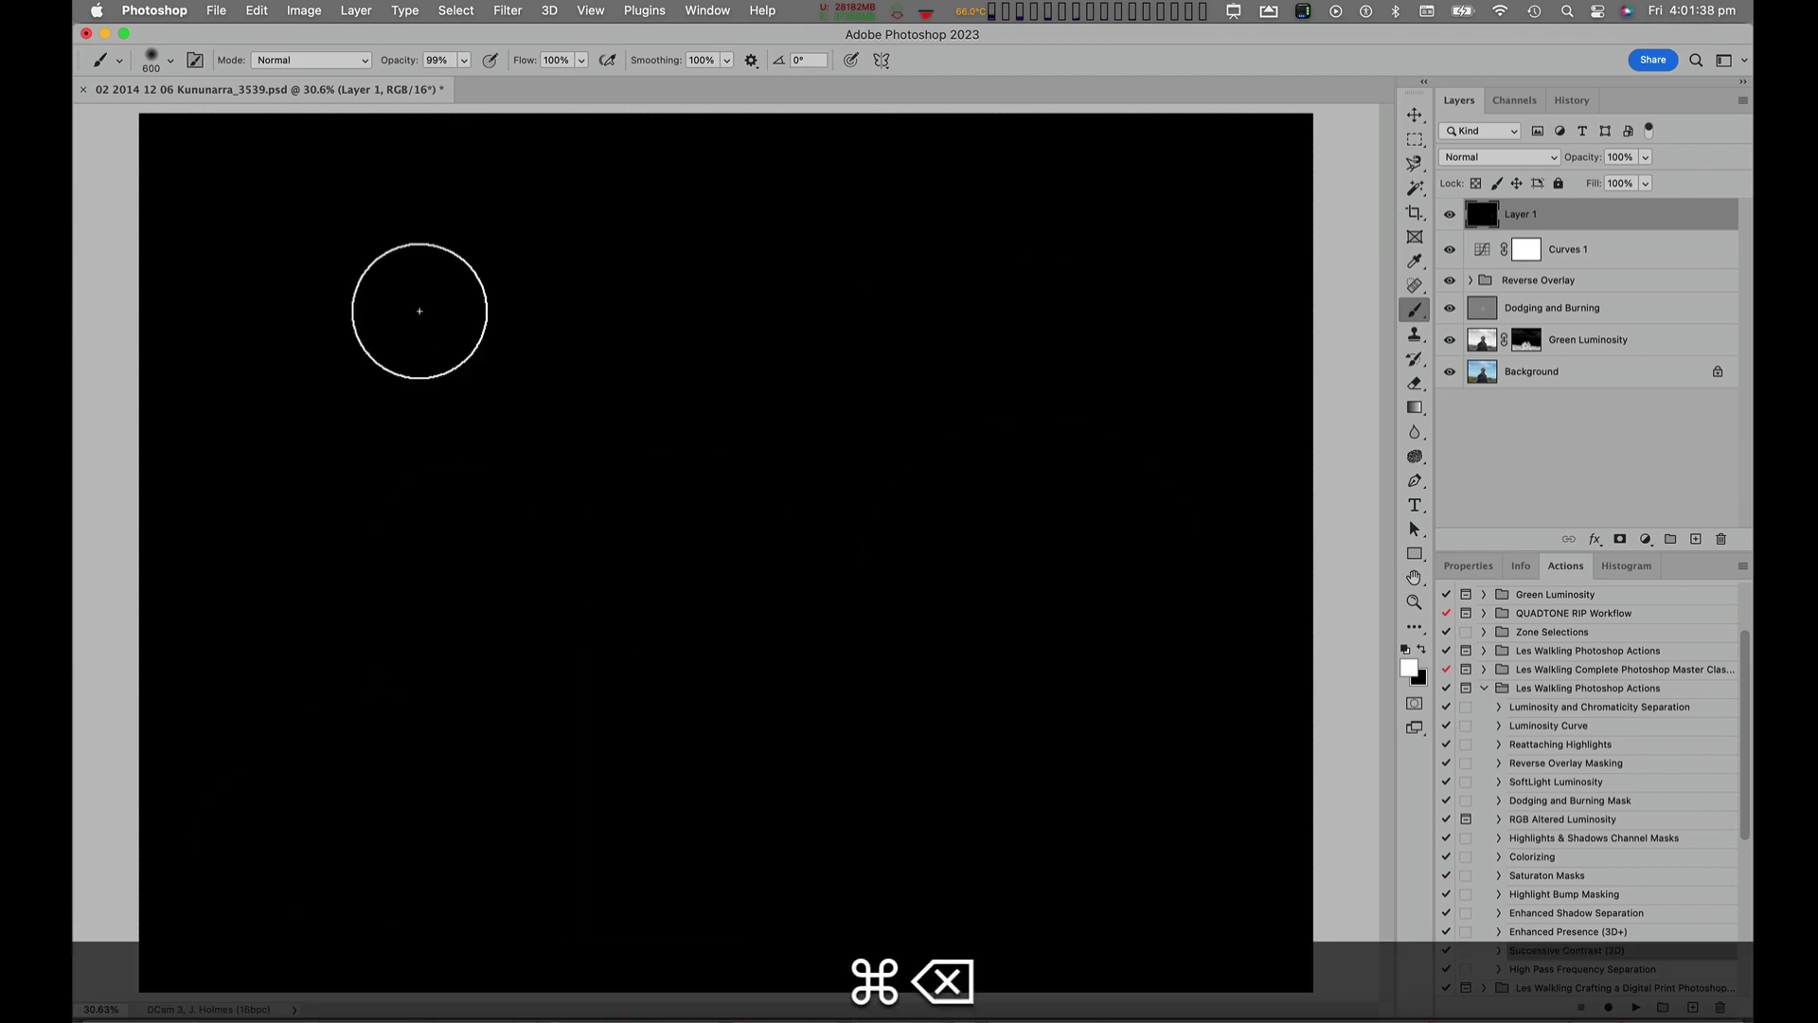
- Resize the brush to about 682 px, expand Reverse Overlay, and view the lower Reattaching Highlights mask
mouse_move(754, 531)
mouse_down()
mouse_move(874, 599)
mouse_move(1172, 672)
mouse_move(742, 624)
mouse_move(958, 617)
mouse_move(1043, 308)
mouse_move(1061, 538)
mouse_move(1042, 754)
mouse_move(1083, 564)
mouse_move(1124, 824)
mouse_up()
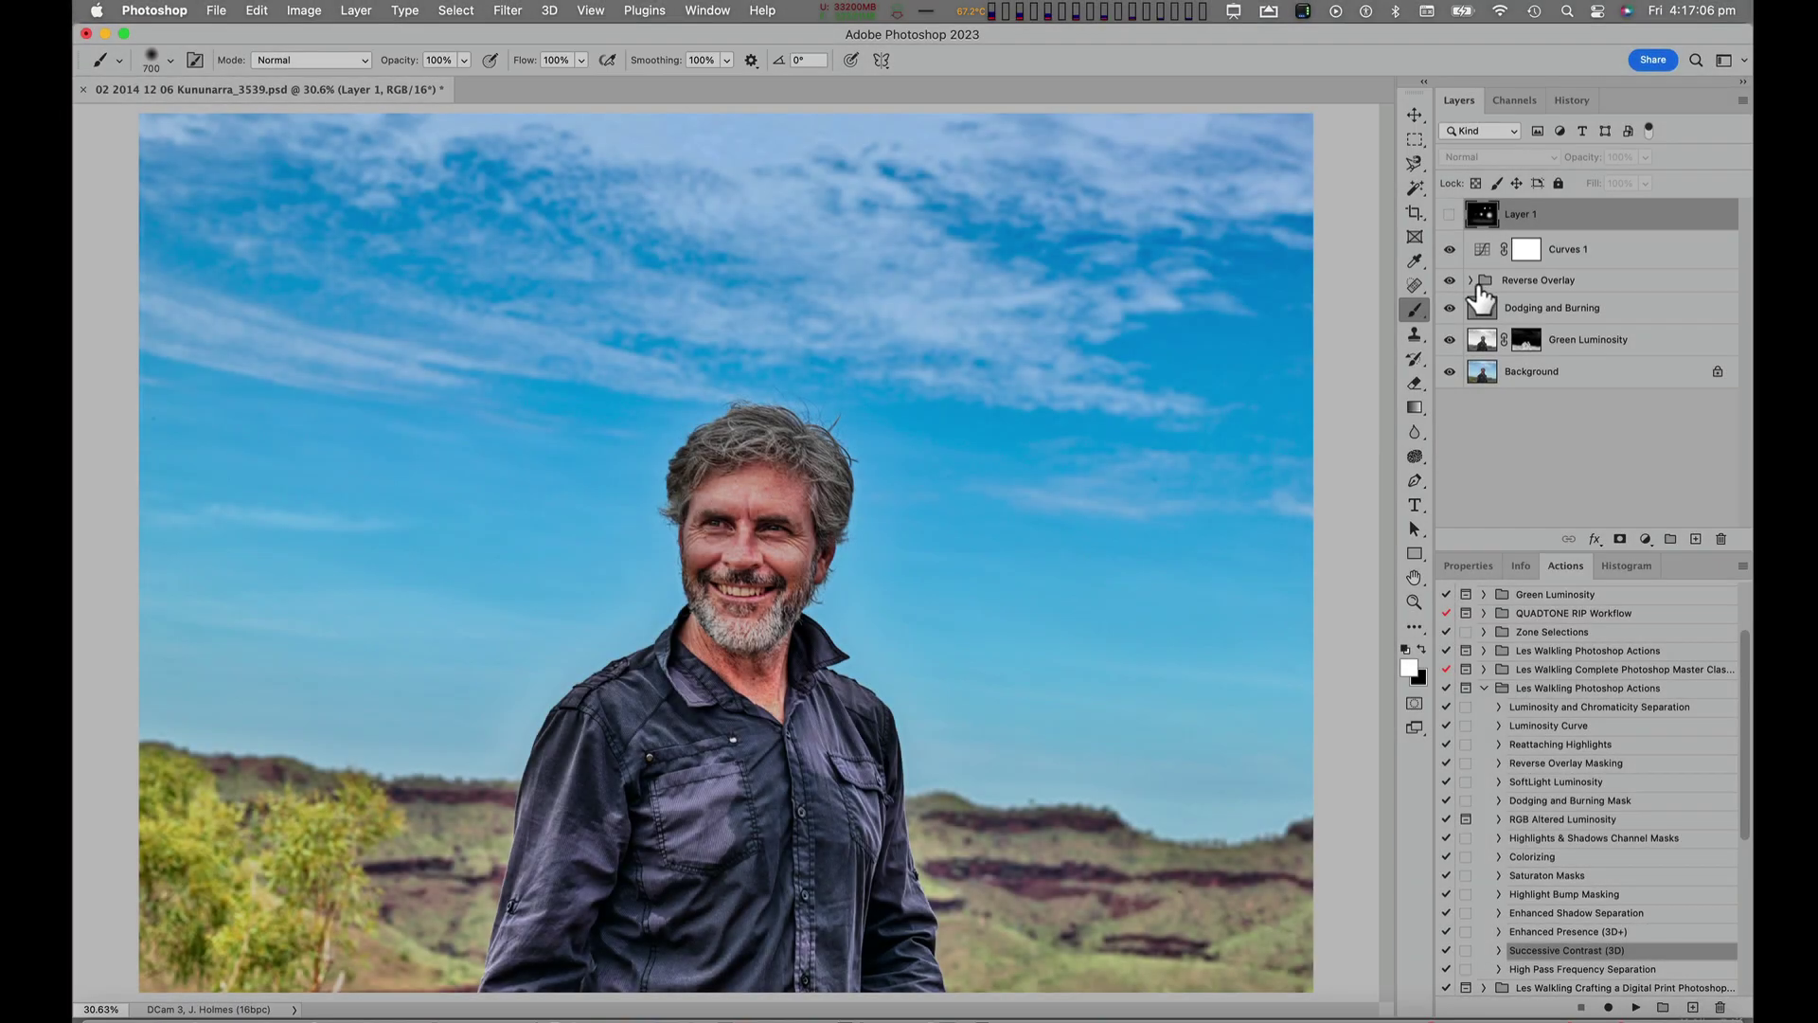
click(1470, 280)
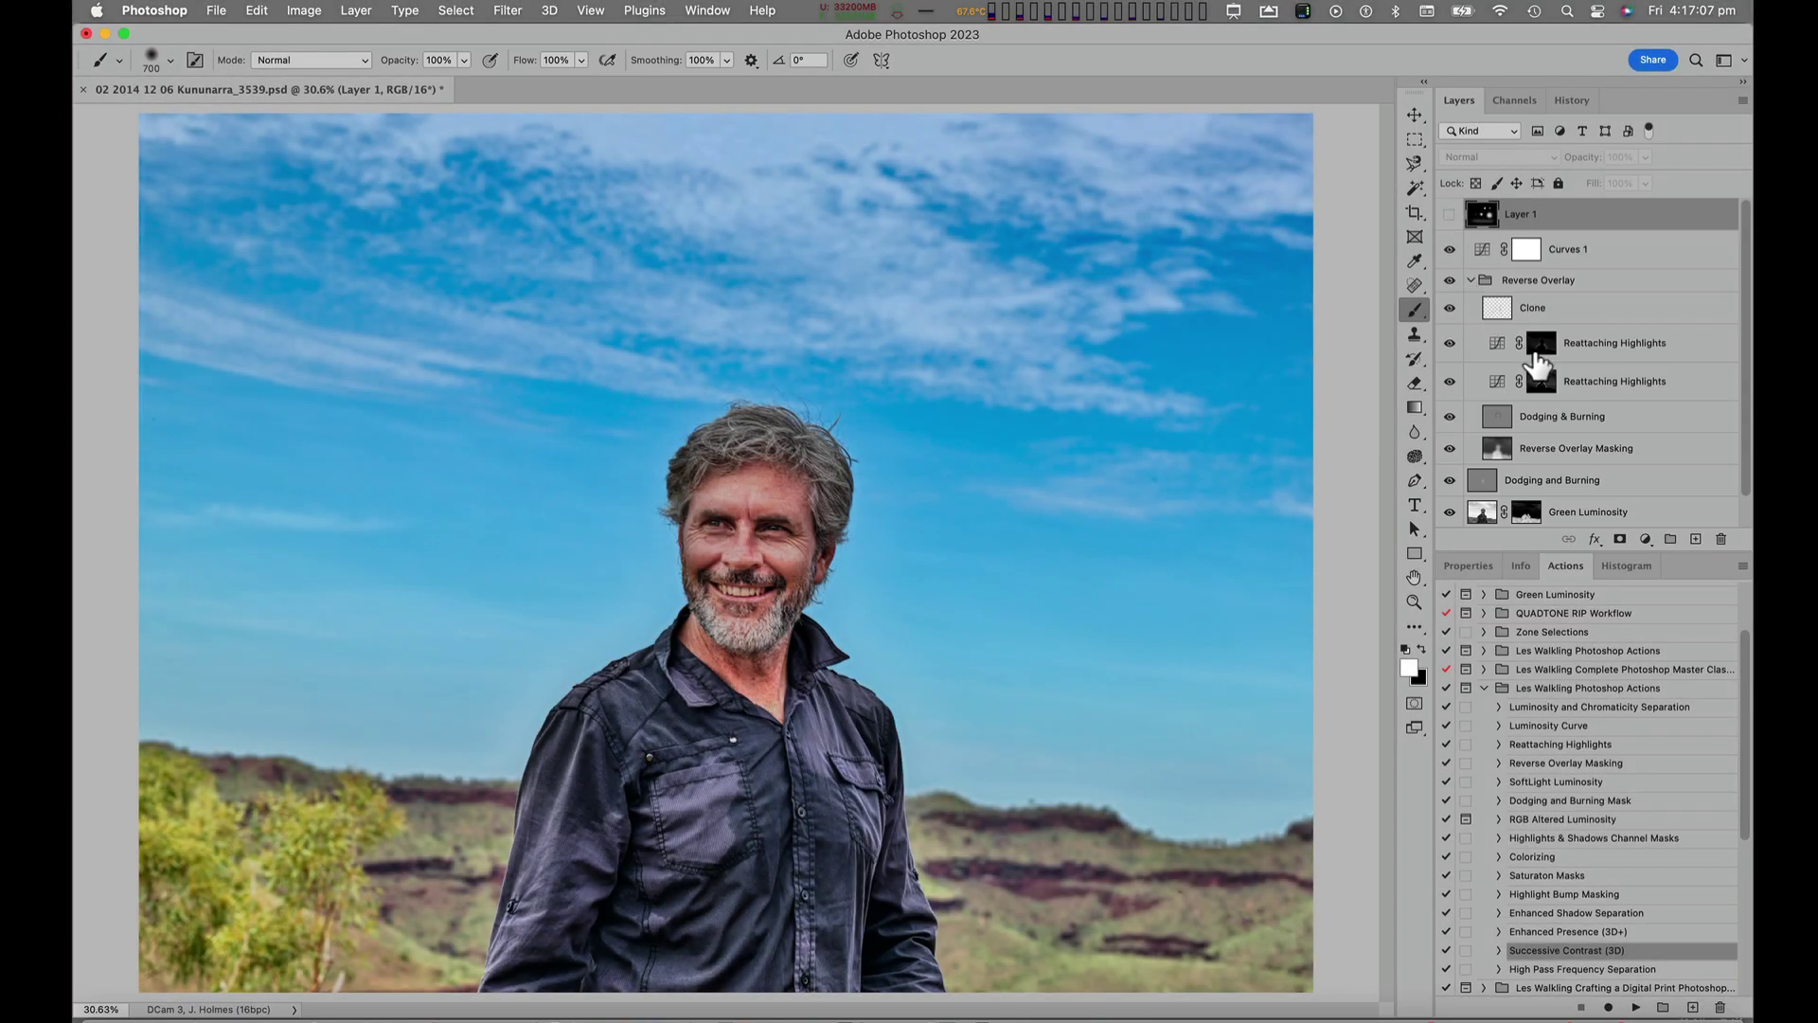
alt+click(1553, 388)
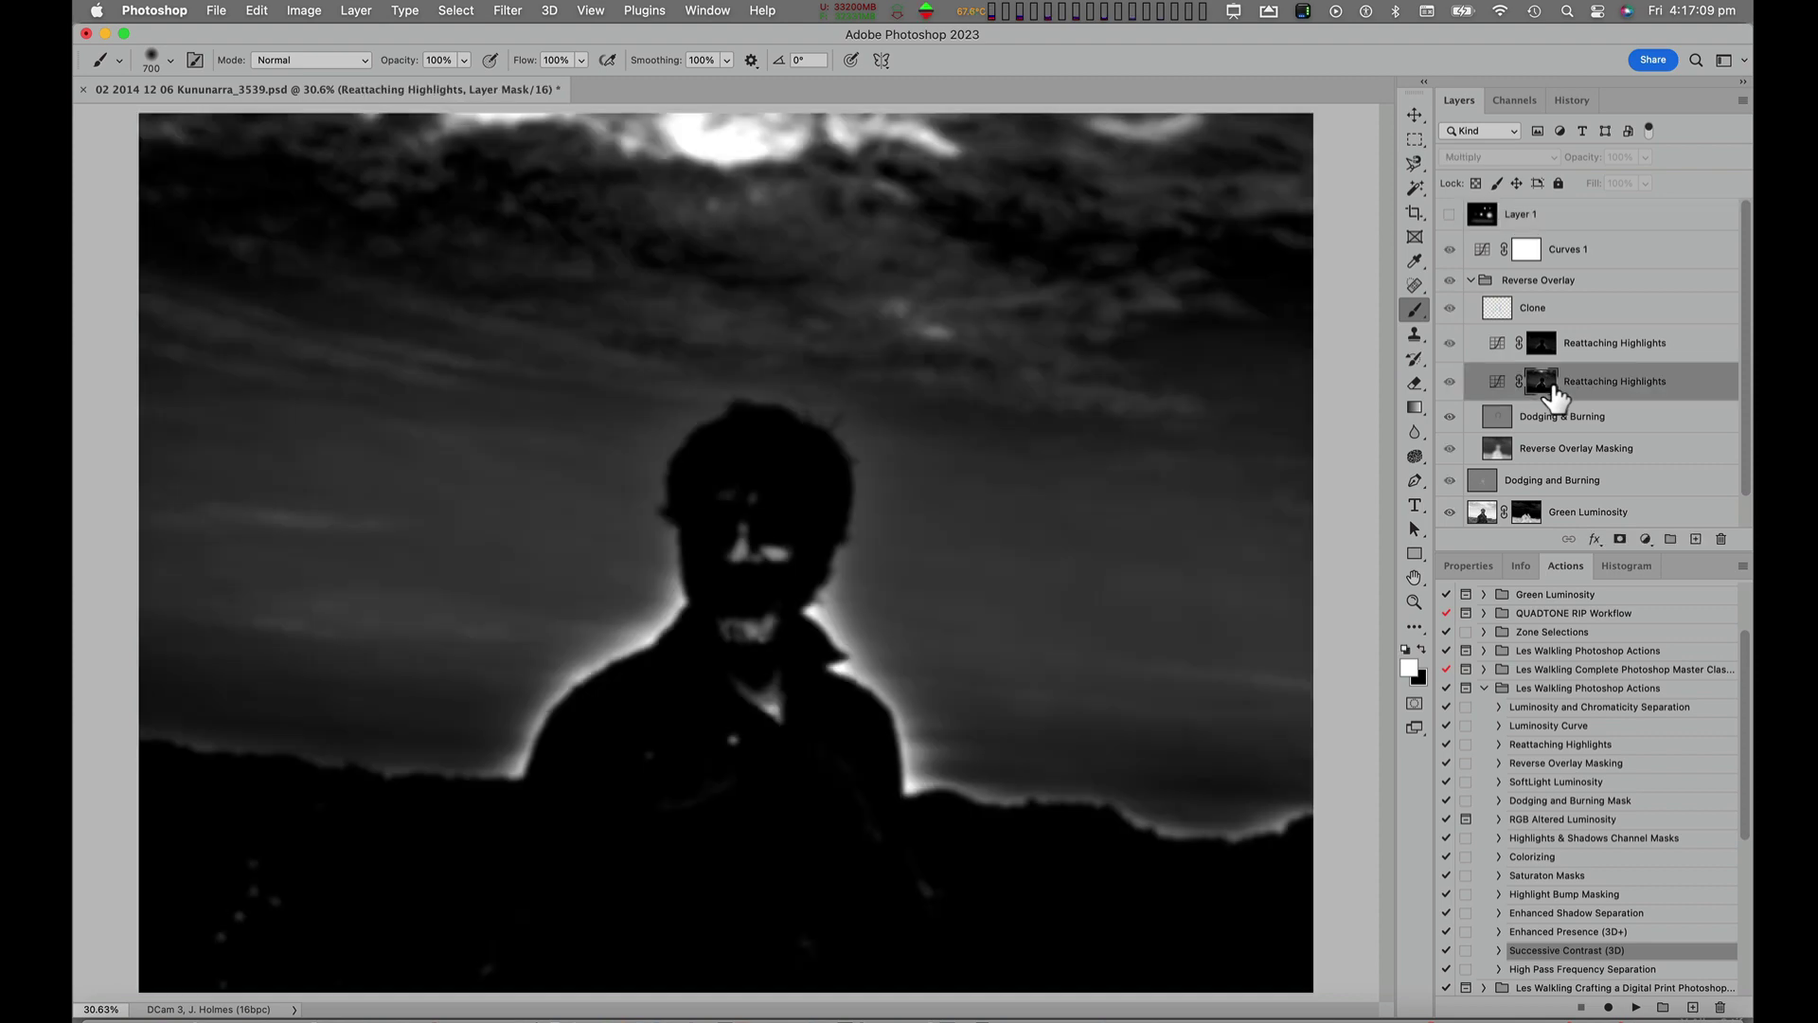
- Preview a different Gaussian Blur radius on the Reattaching Highlights mask, then cancel it
click(509, 12)
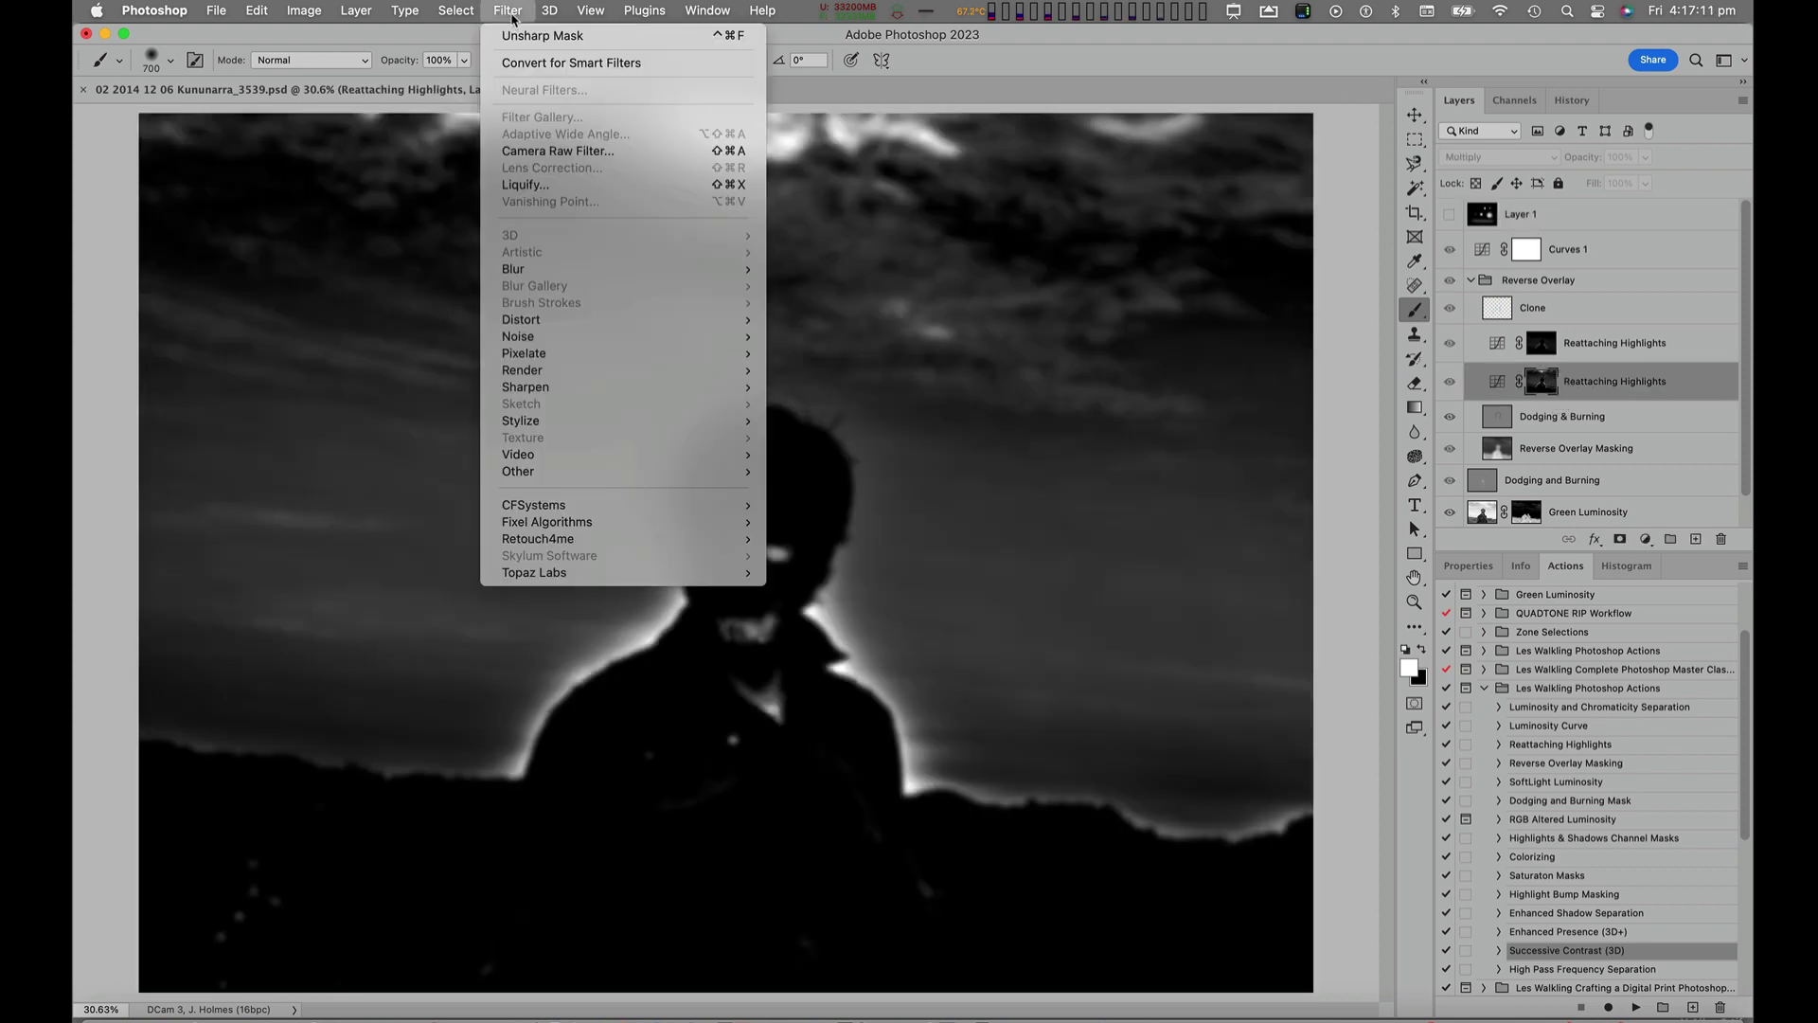
mouse_move(555, 276)
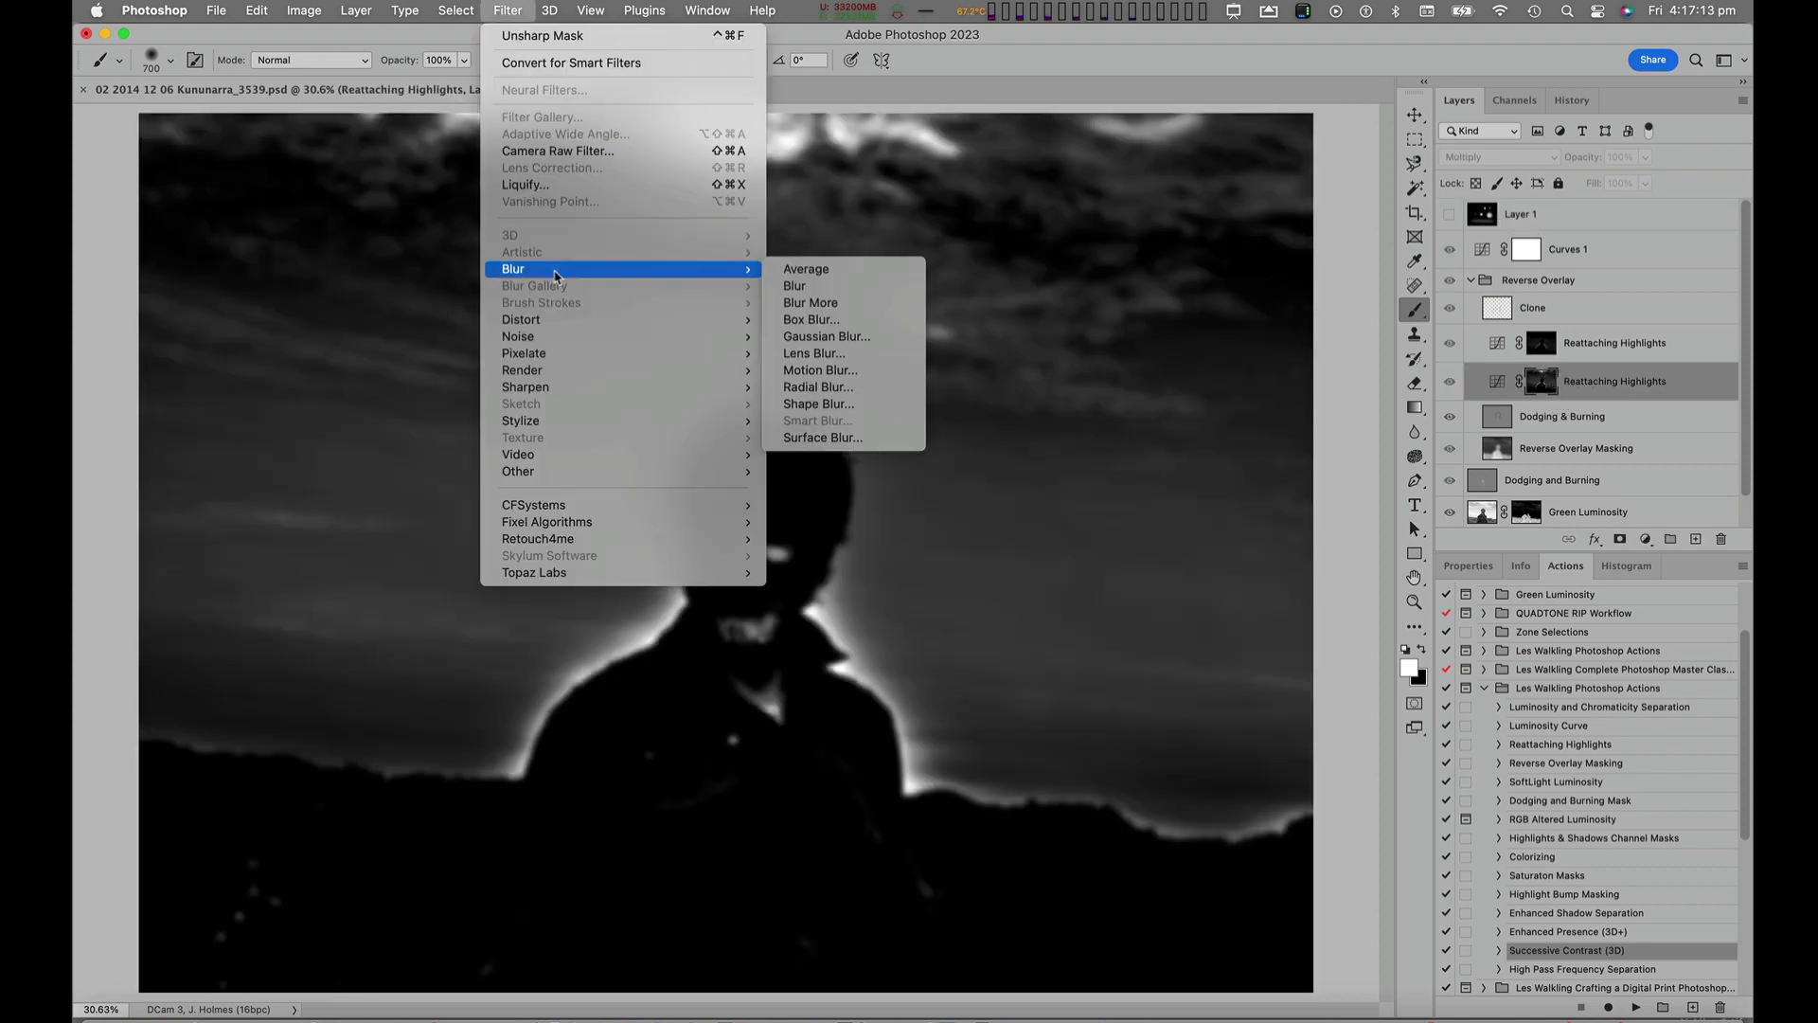
click(856, 338)
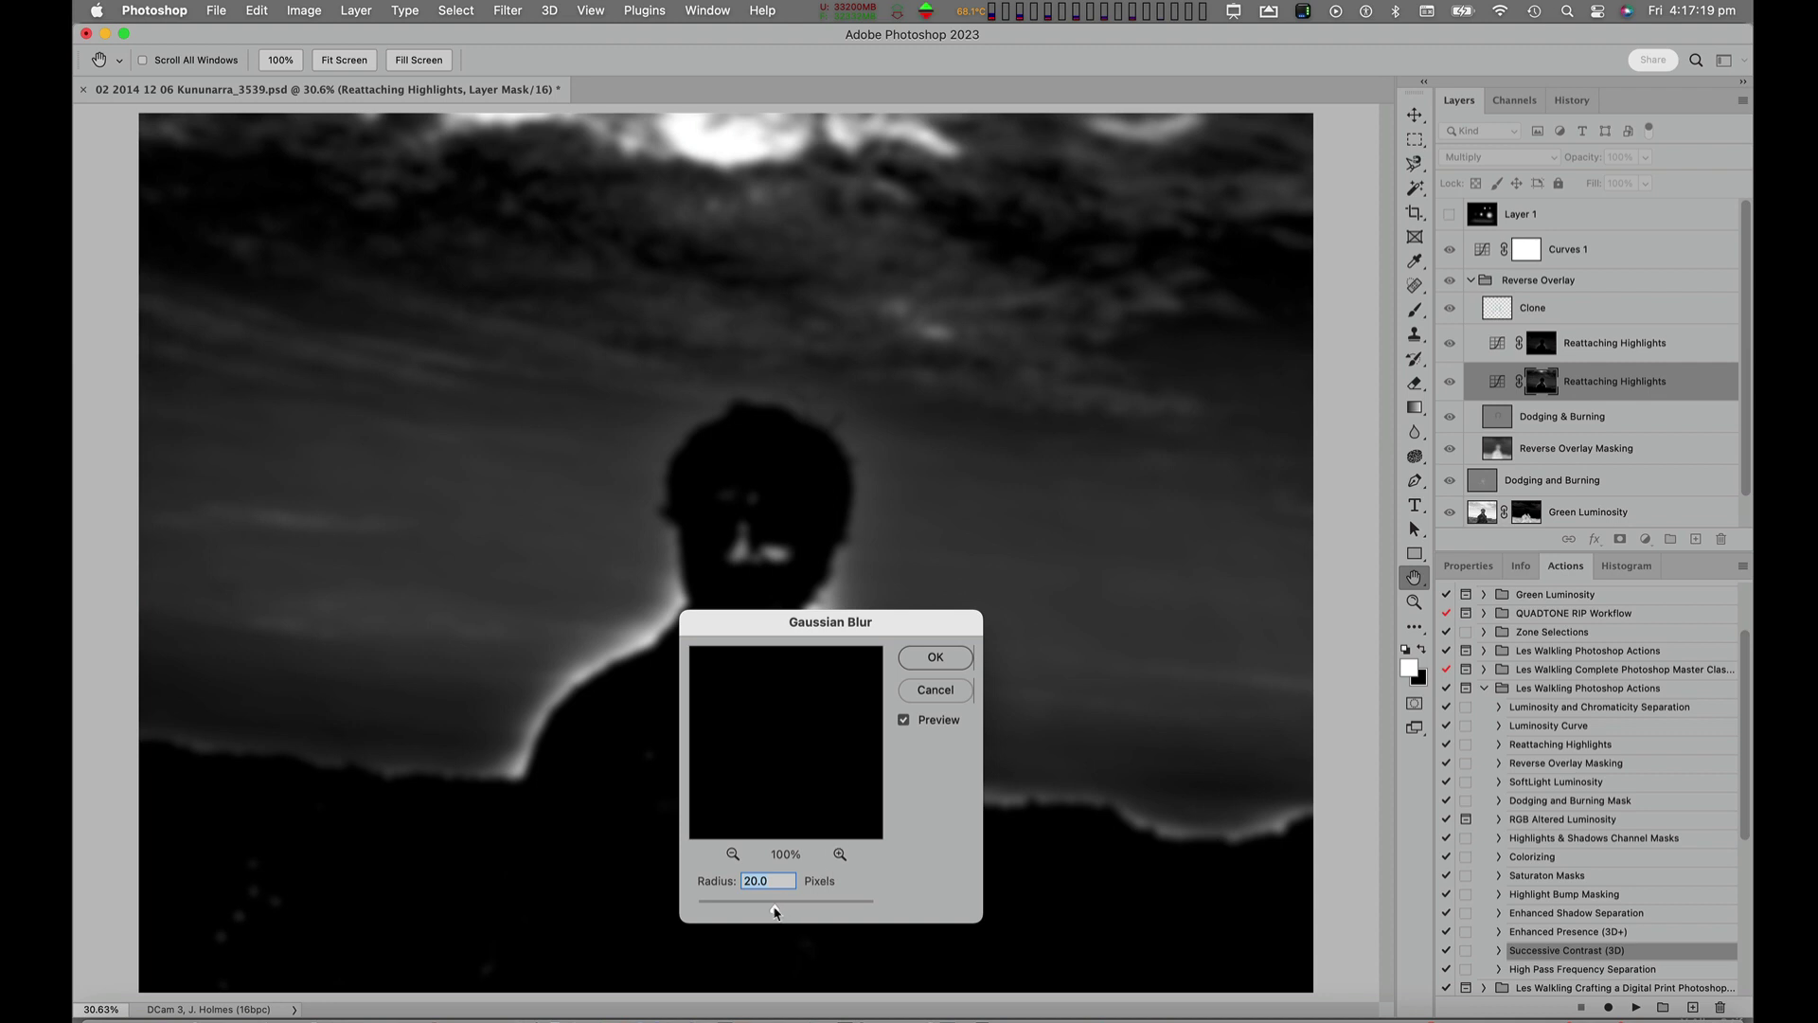
drag(774, 911, 637, 928)
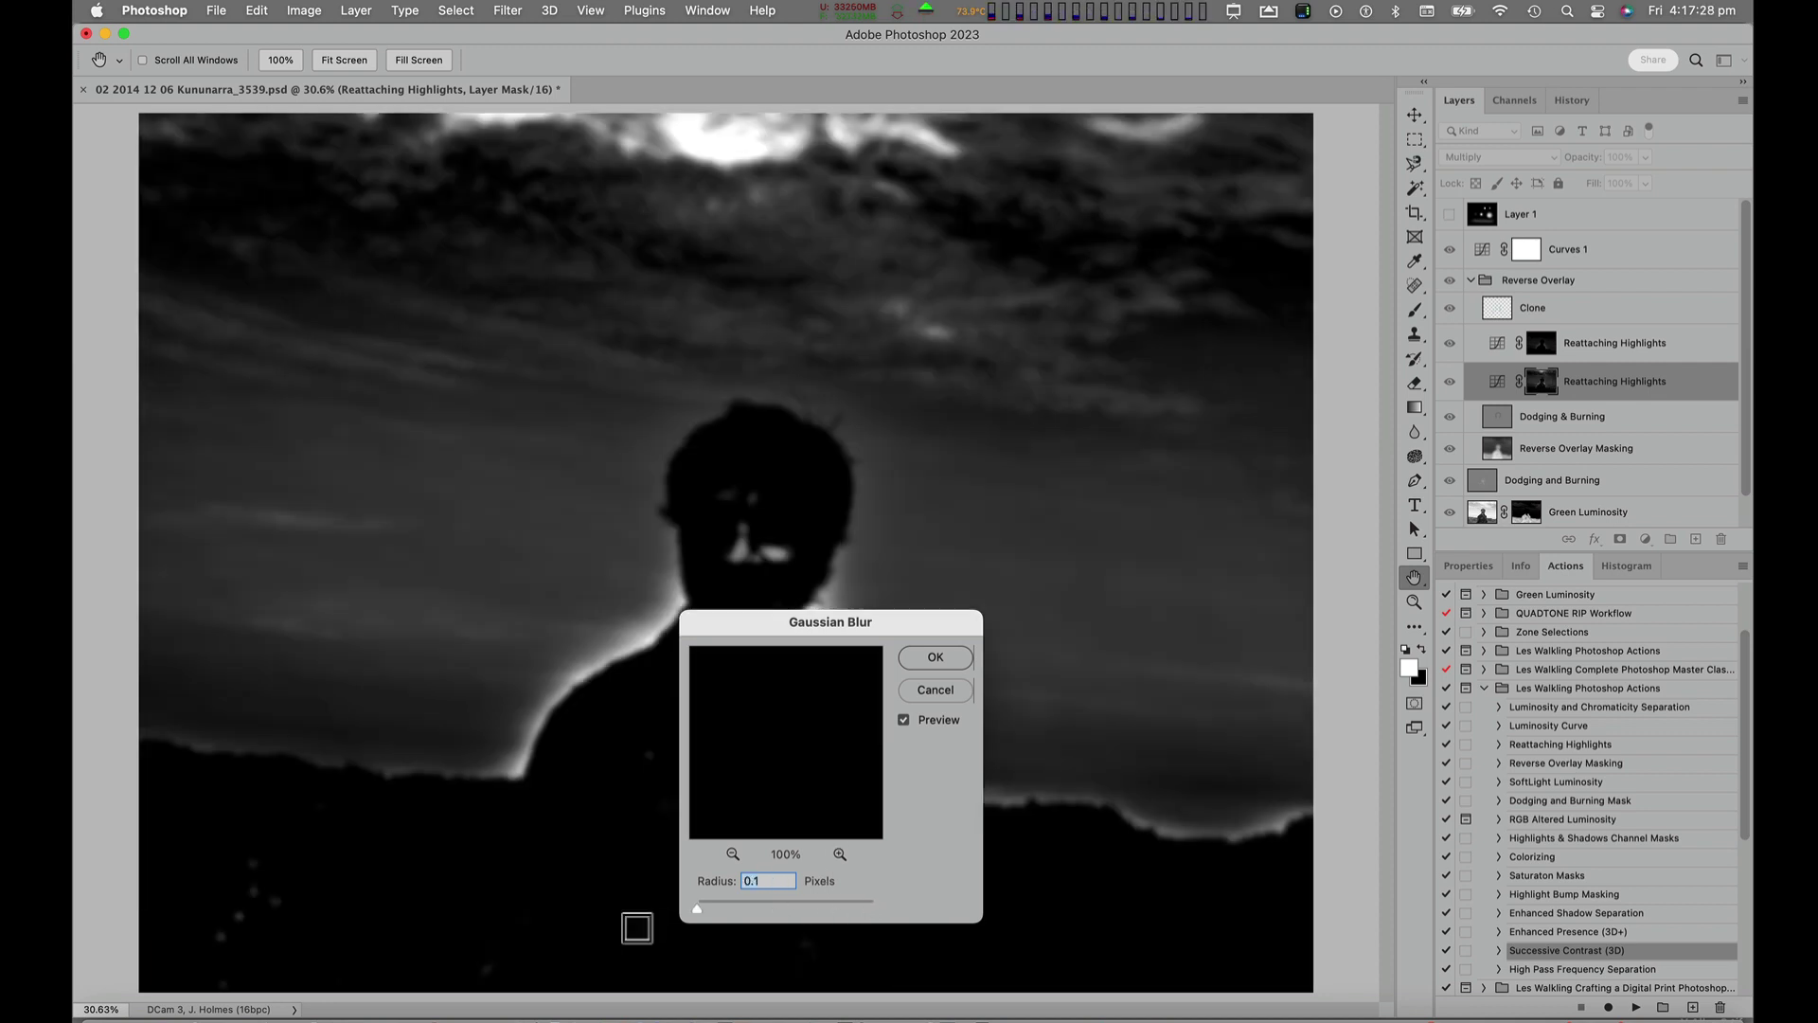
click(935, 689)
- Select the Brush, then preview brightening the mask's midtones in Levels and cancel
key(b)
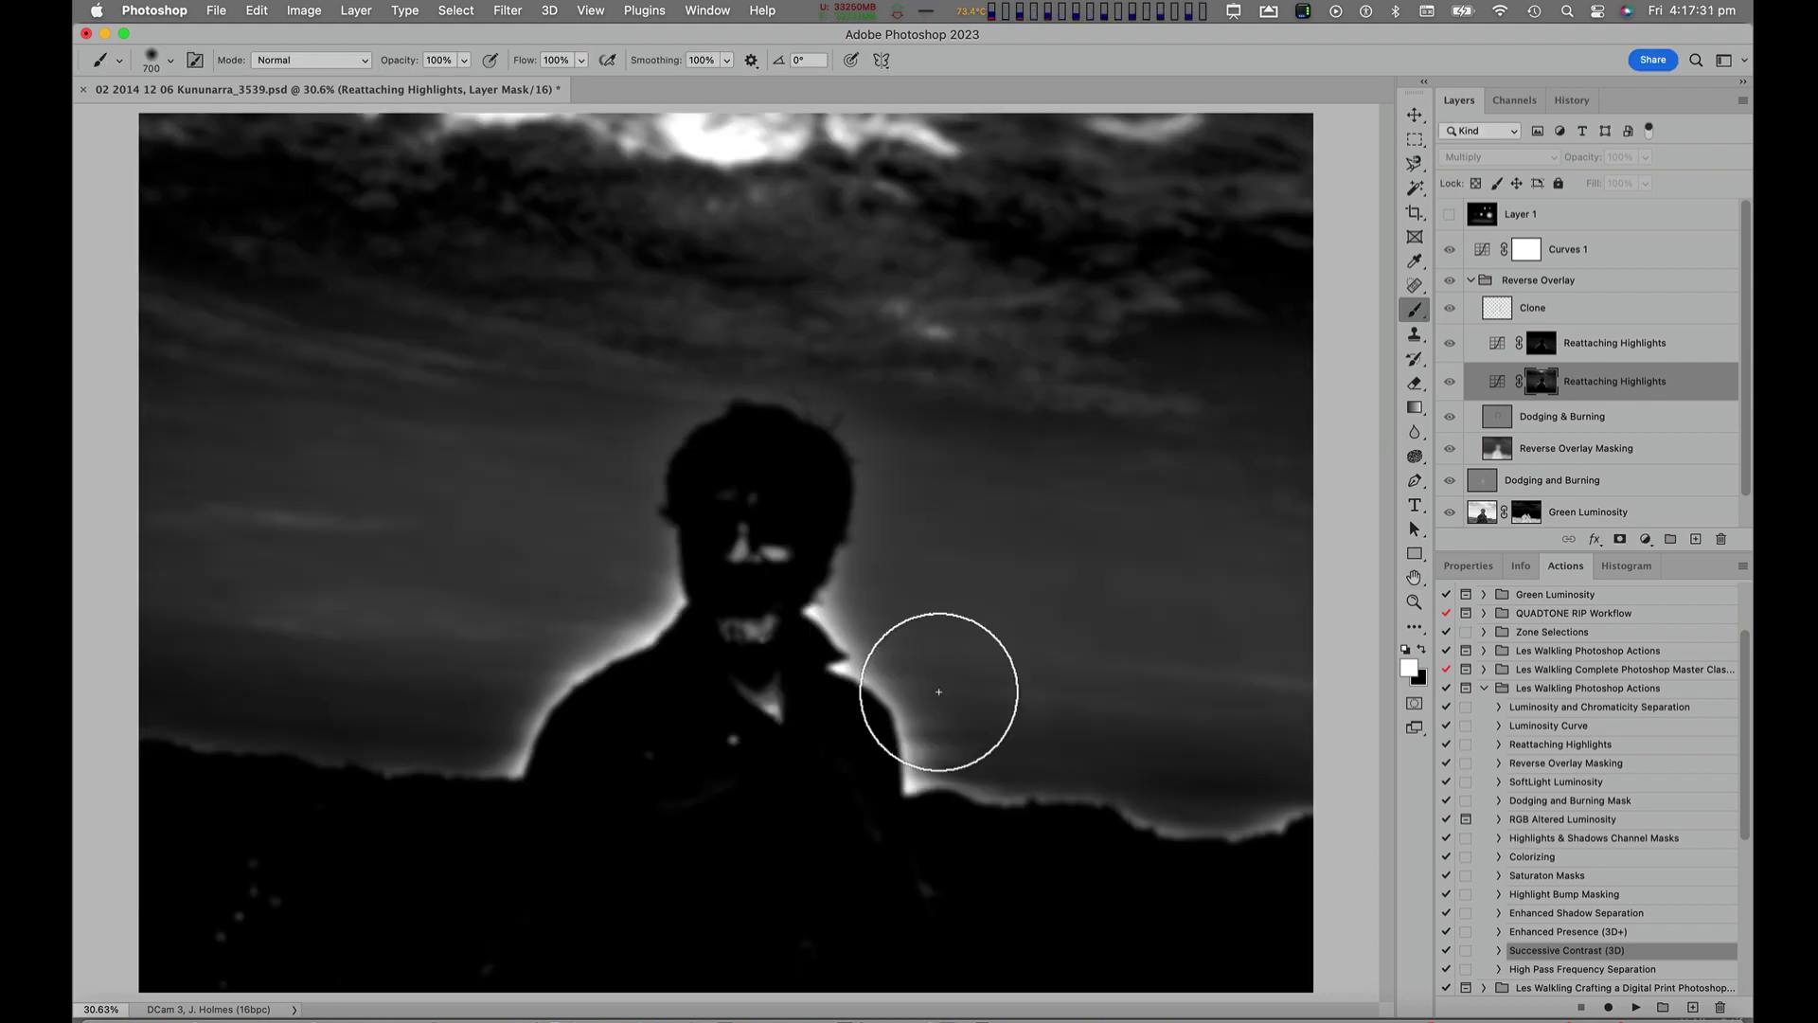
key(super+l)
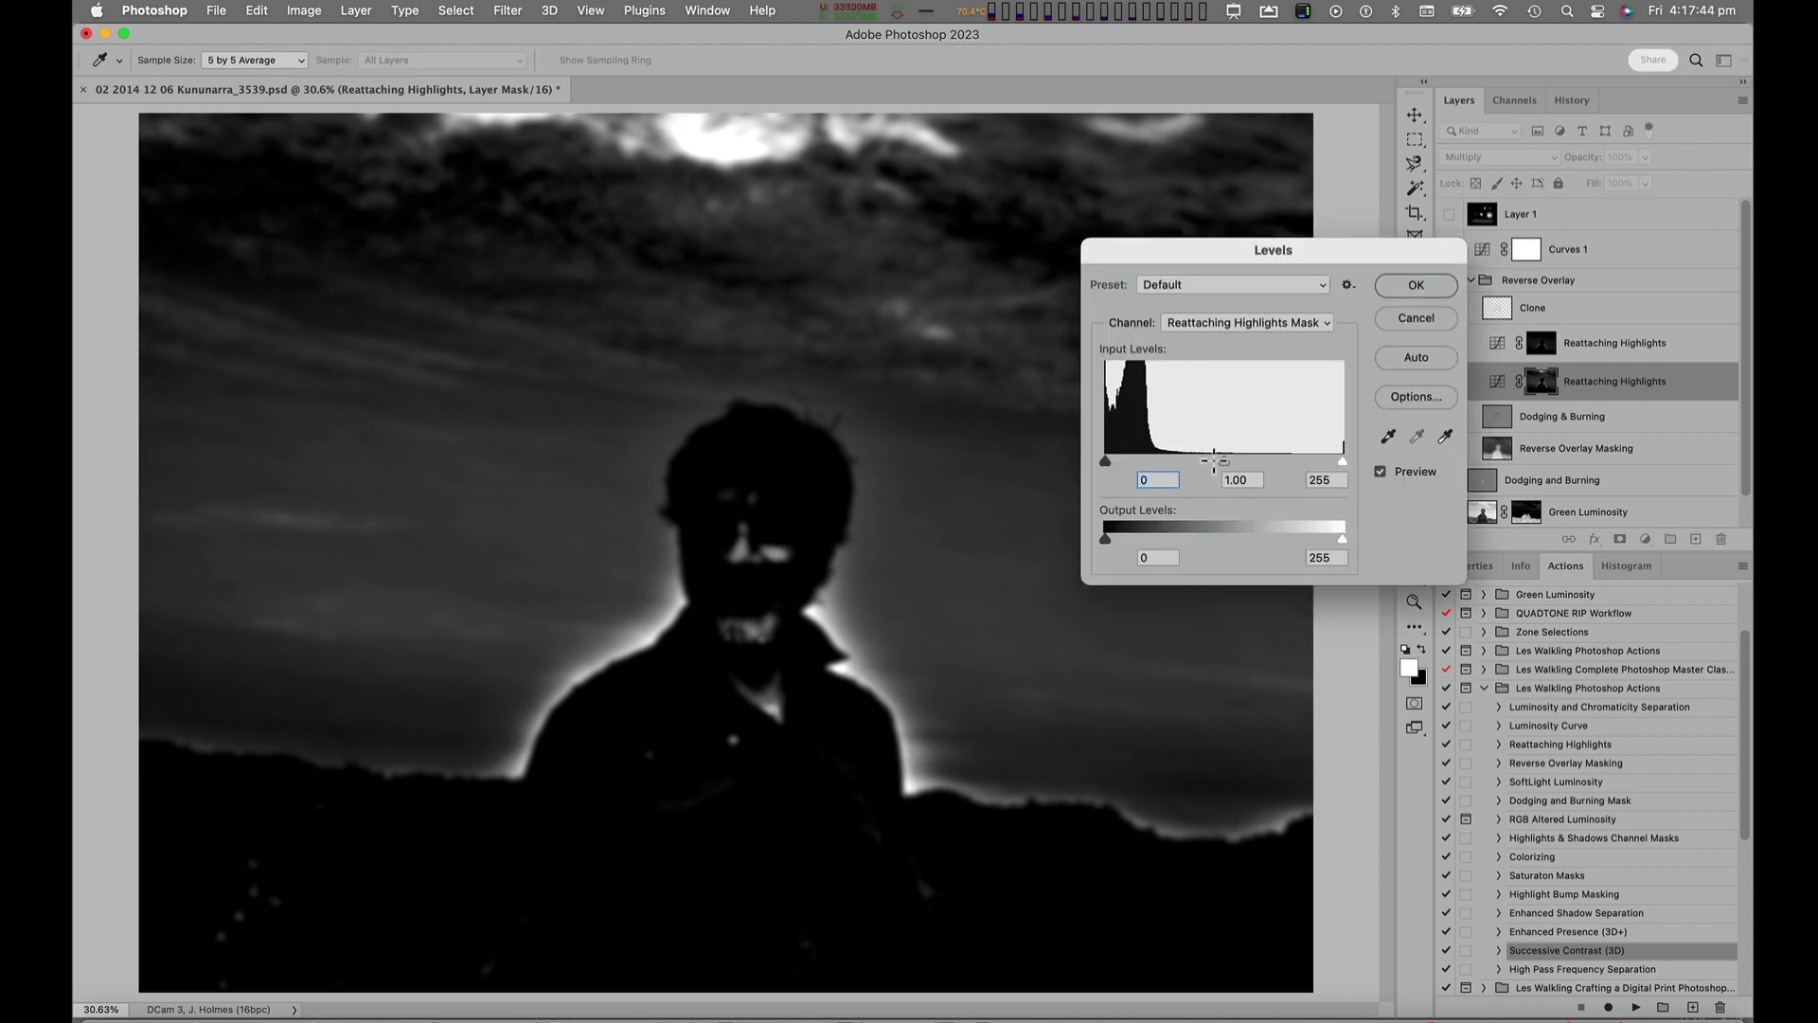
drag(1216, 466, 1321, 474)
click(1415, 318)
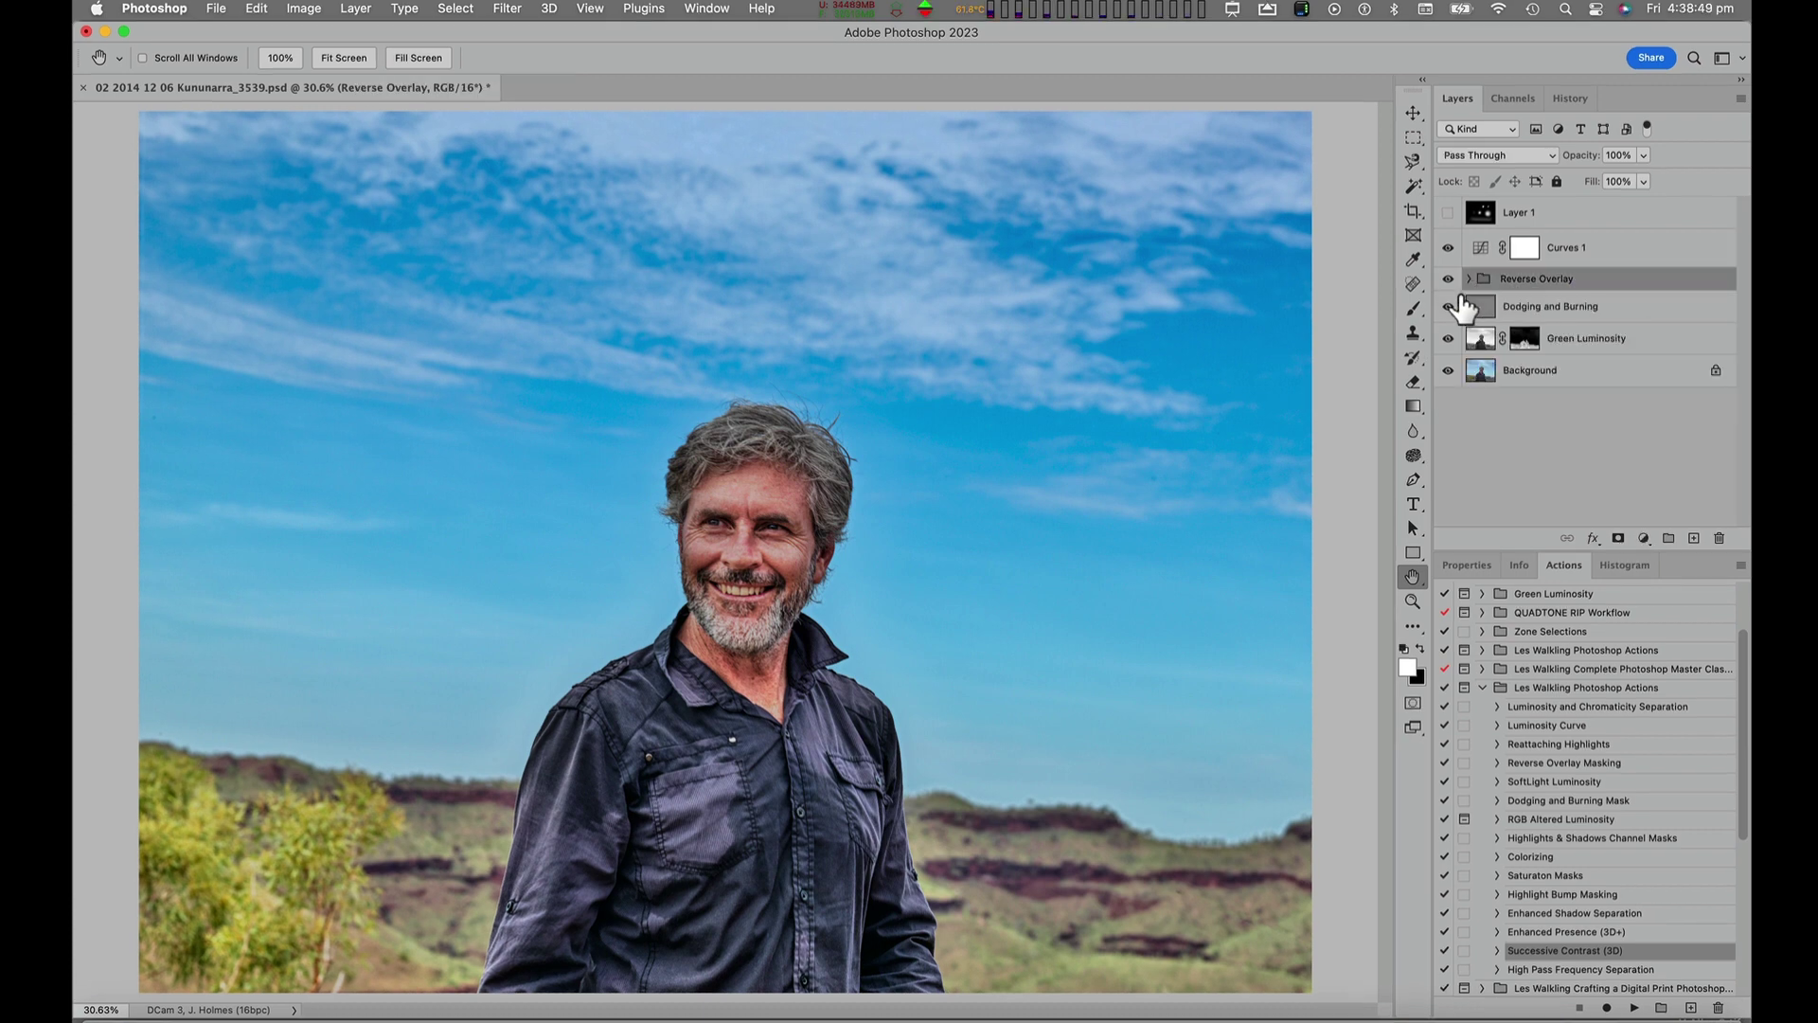
alt+click(1449, 371)
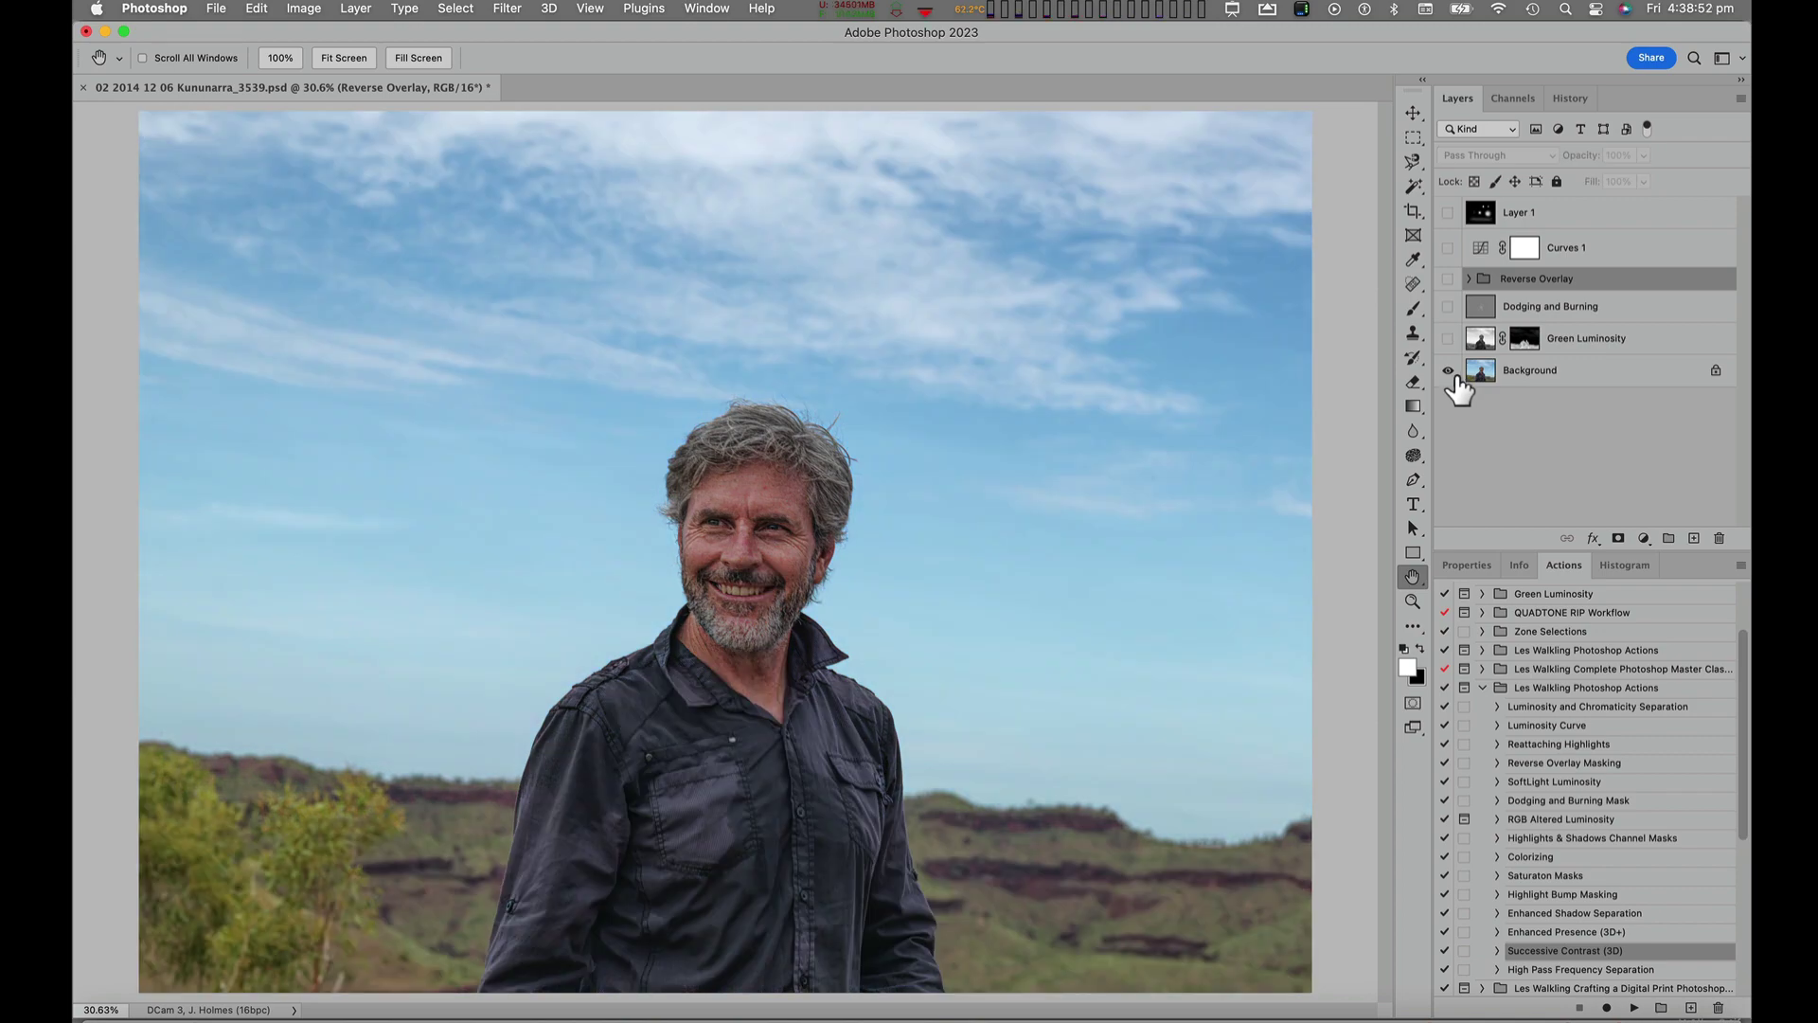
alt+click(1450, 371)
alt+click(1449, 307)
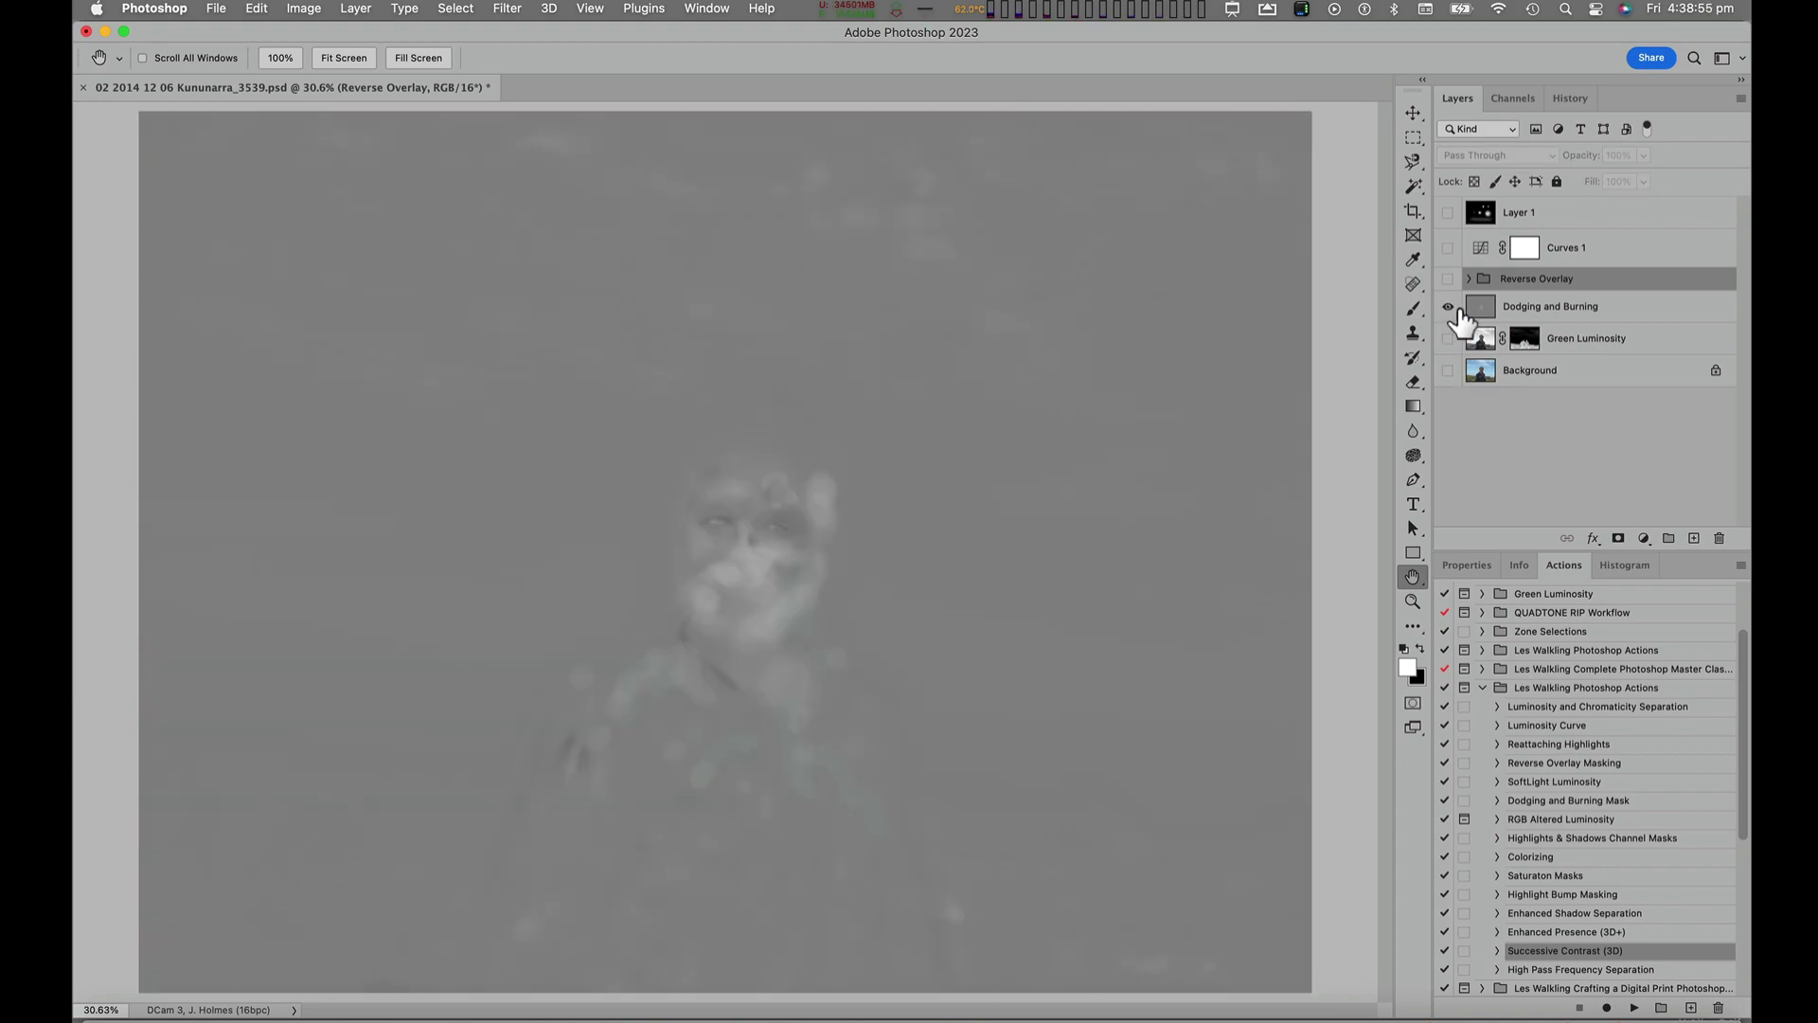
key(super+1)
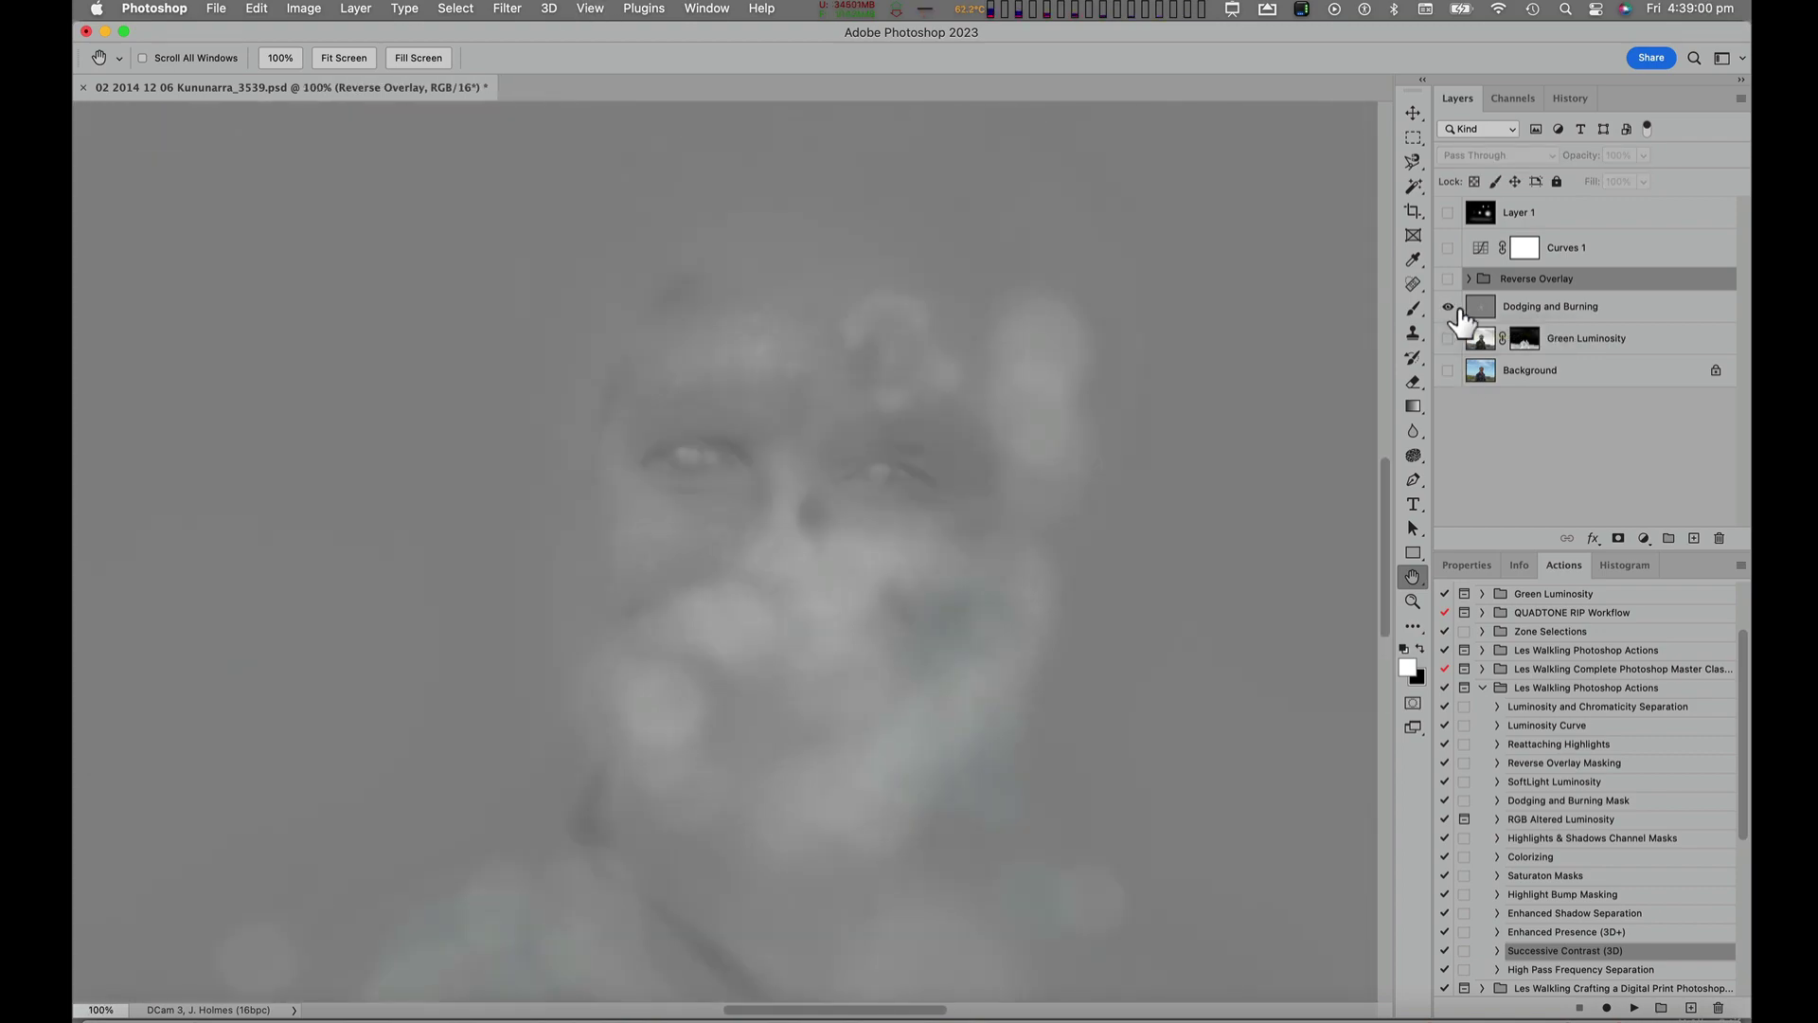
alt+click(1449, 306)
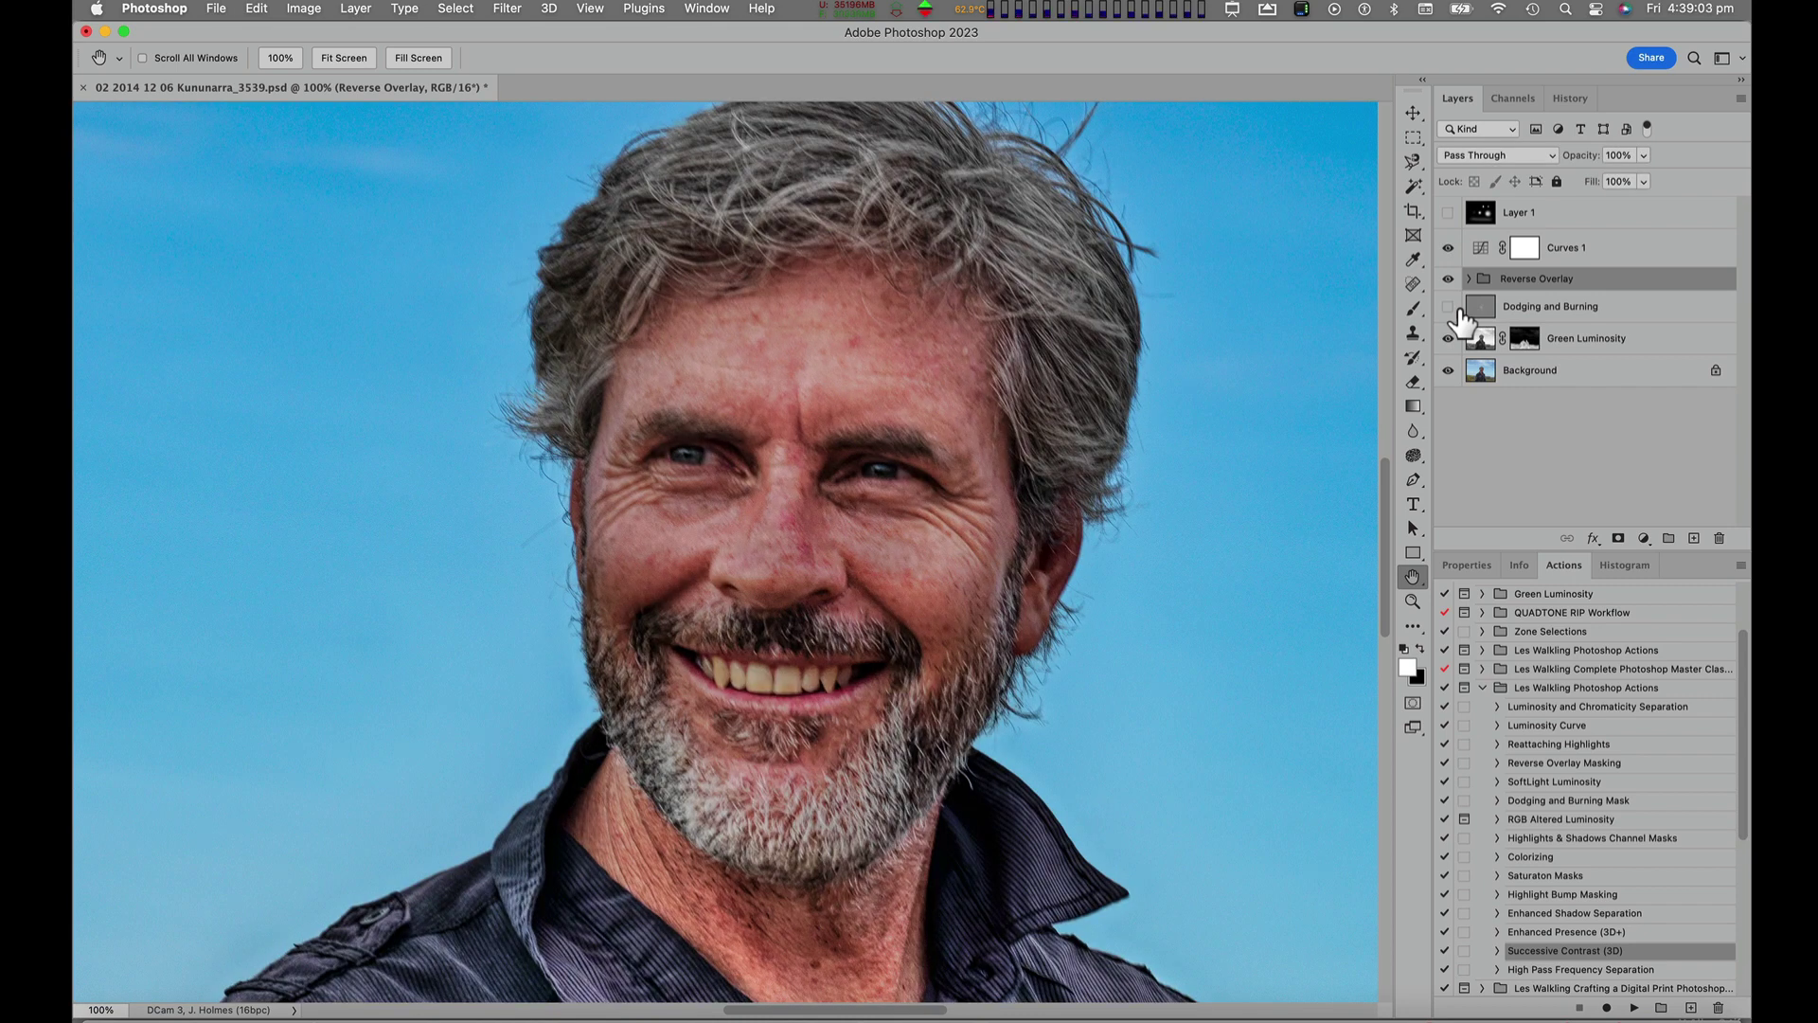
click(1448, 307)
click(1448, 307)
click(1449, 306)
key(super+0)
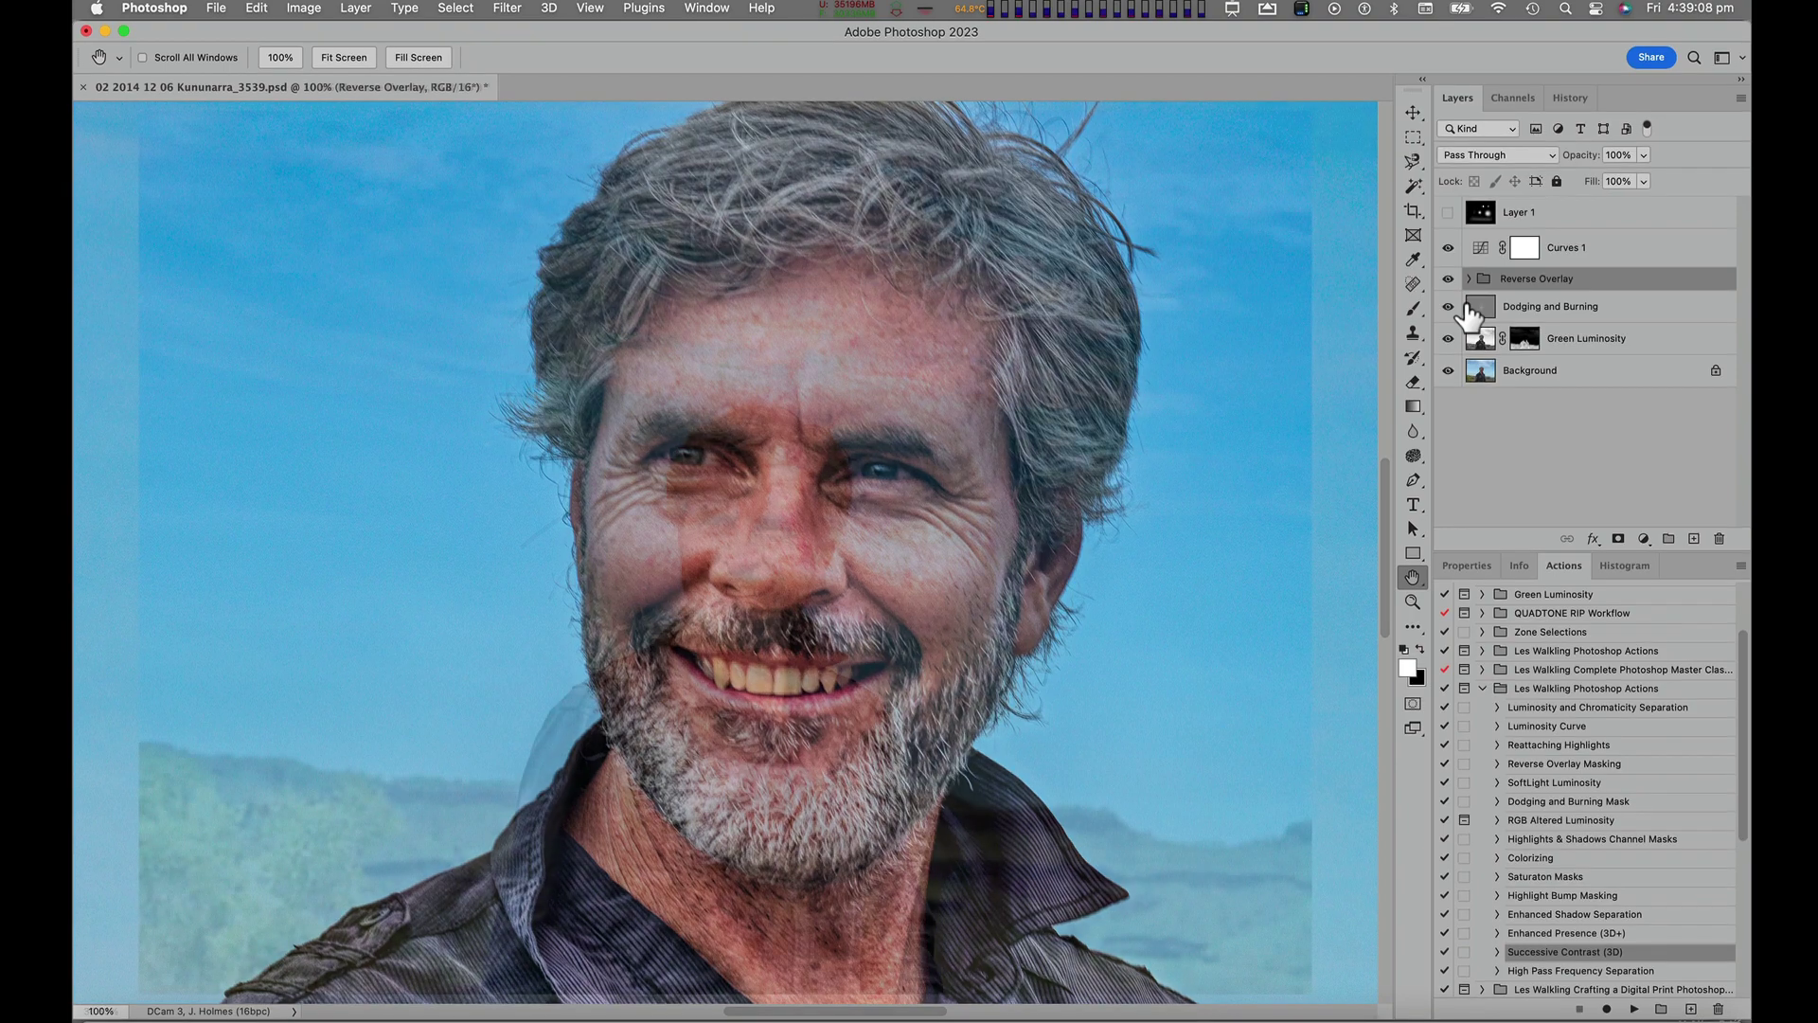